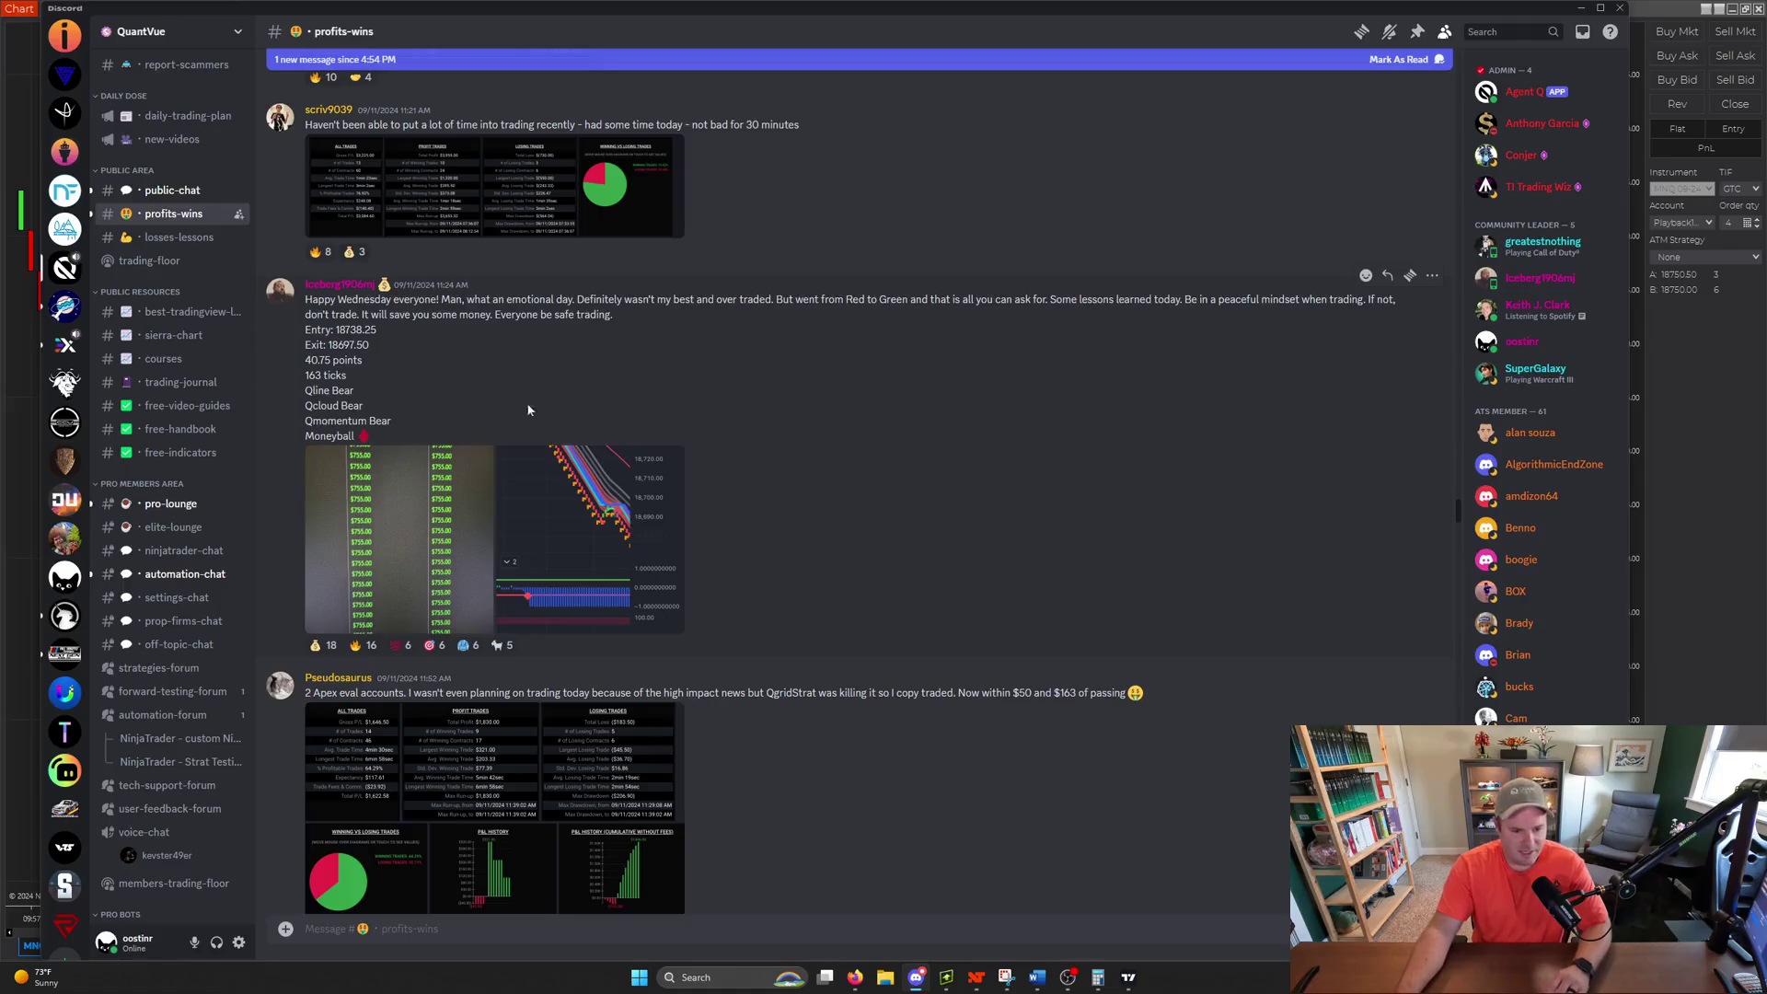
Step: Enlarge the posted PnL table image, then the NQ chart screenshot, closing each afterward
click(450, 523)
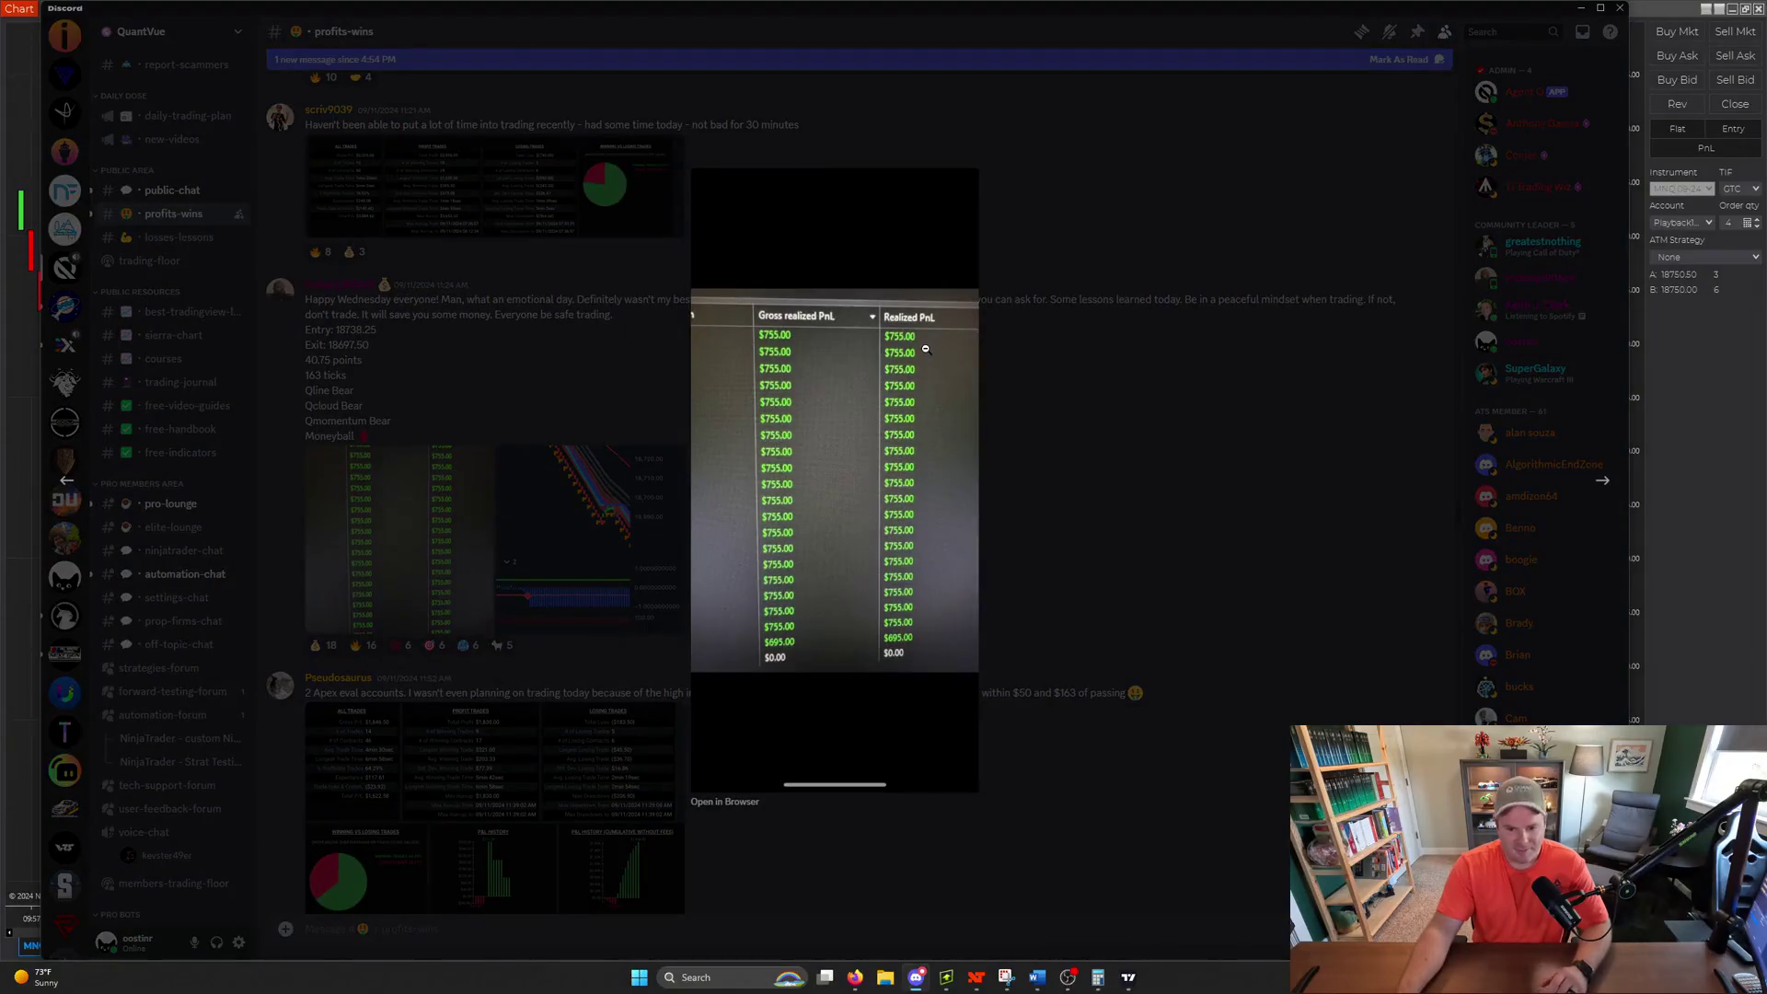
click(1115, 367)
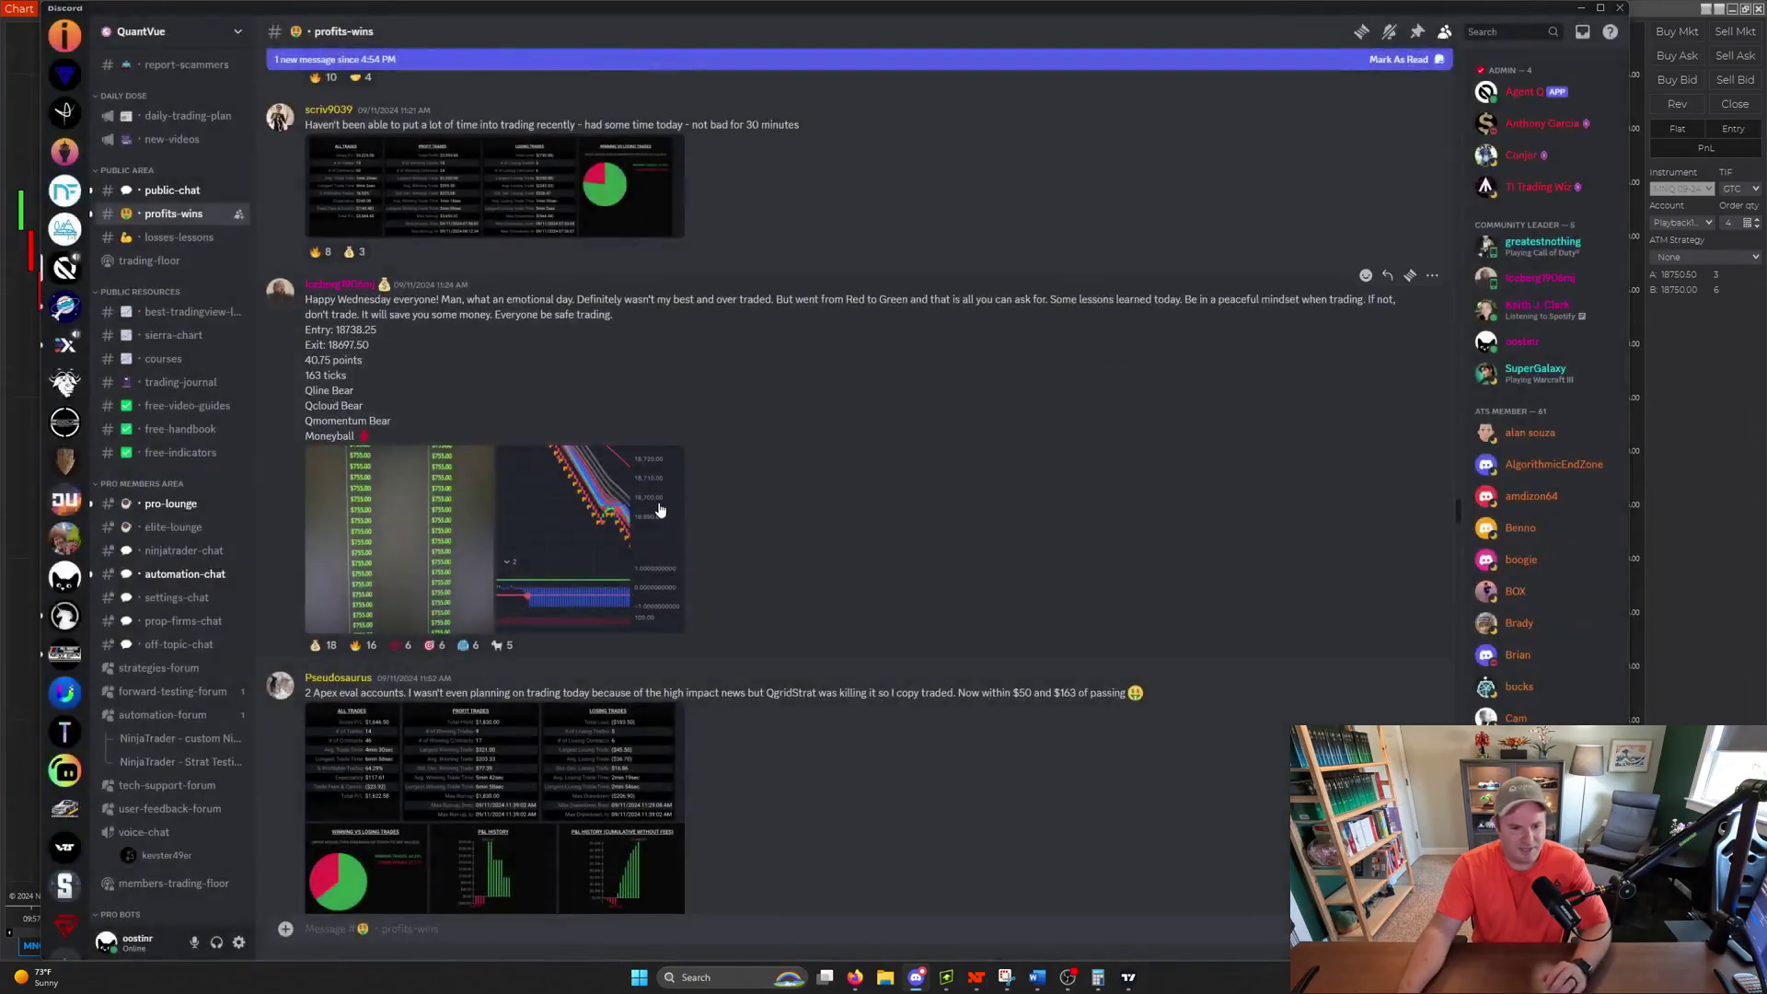
click(658, 506)
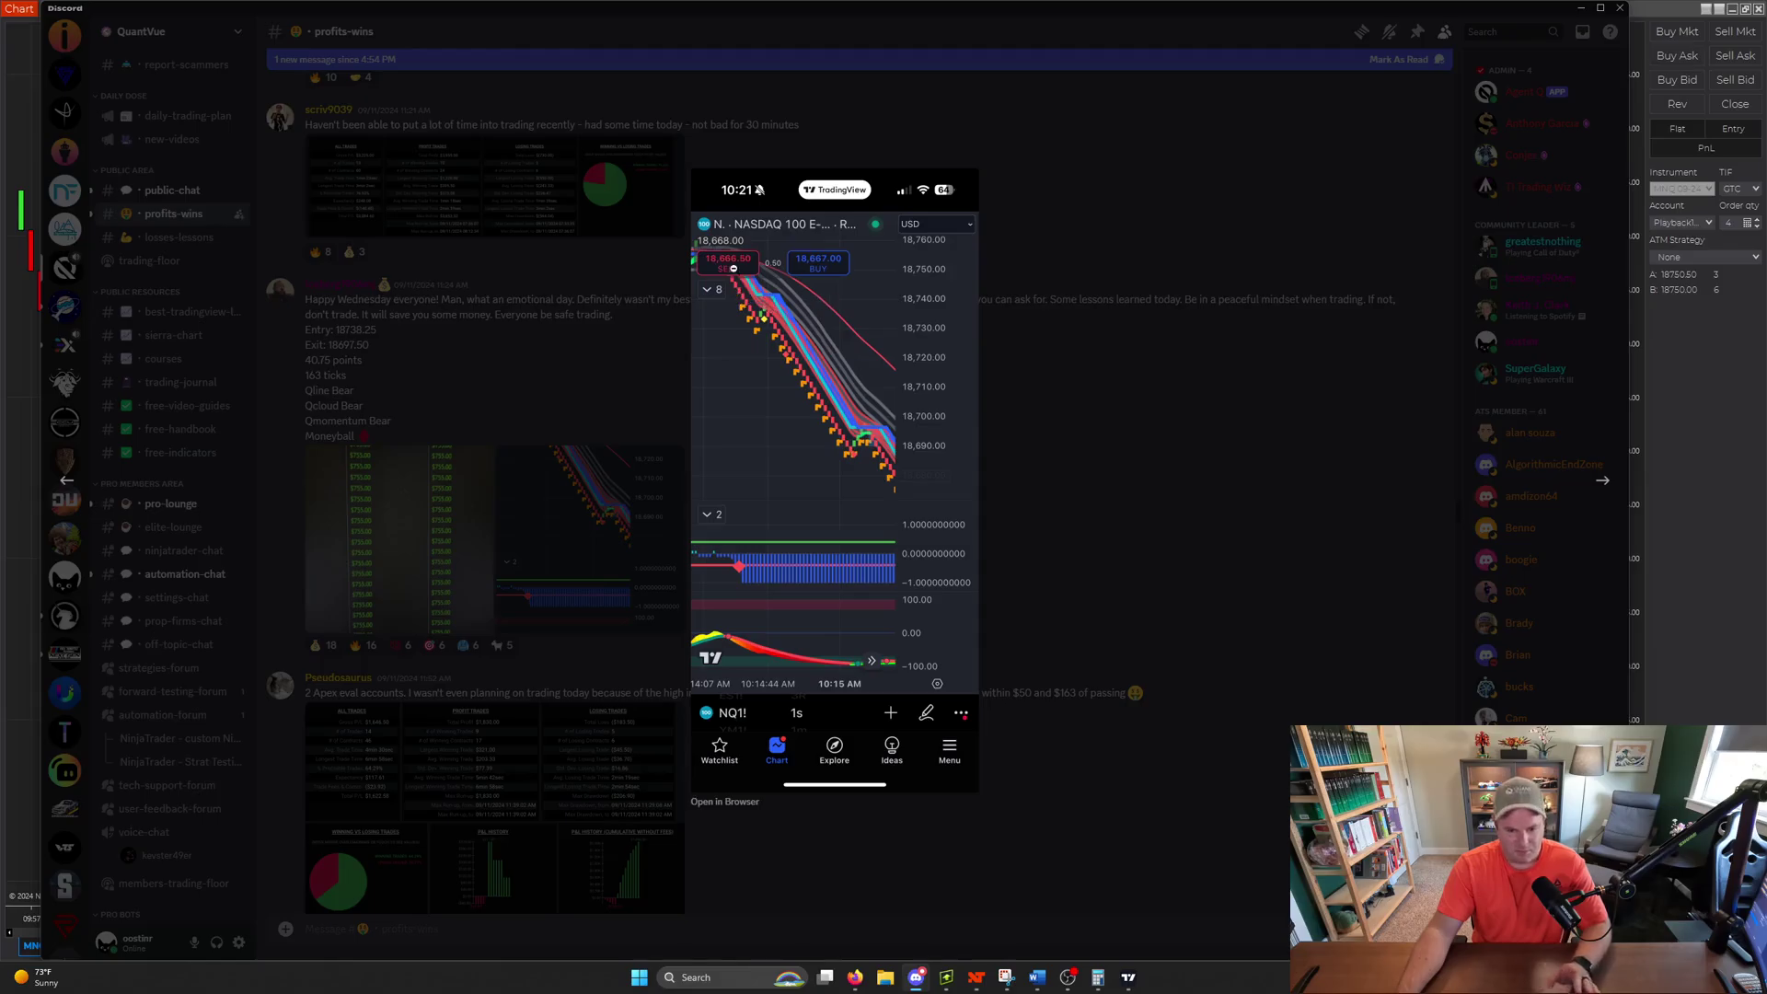
click(1138, 403)
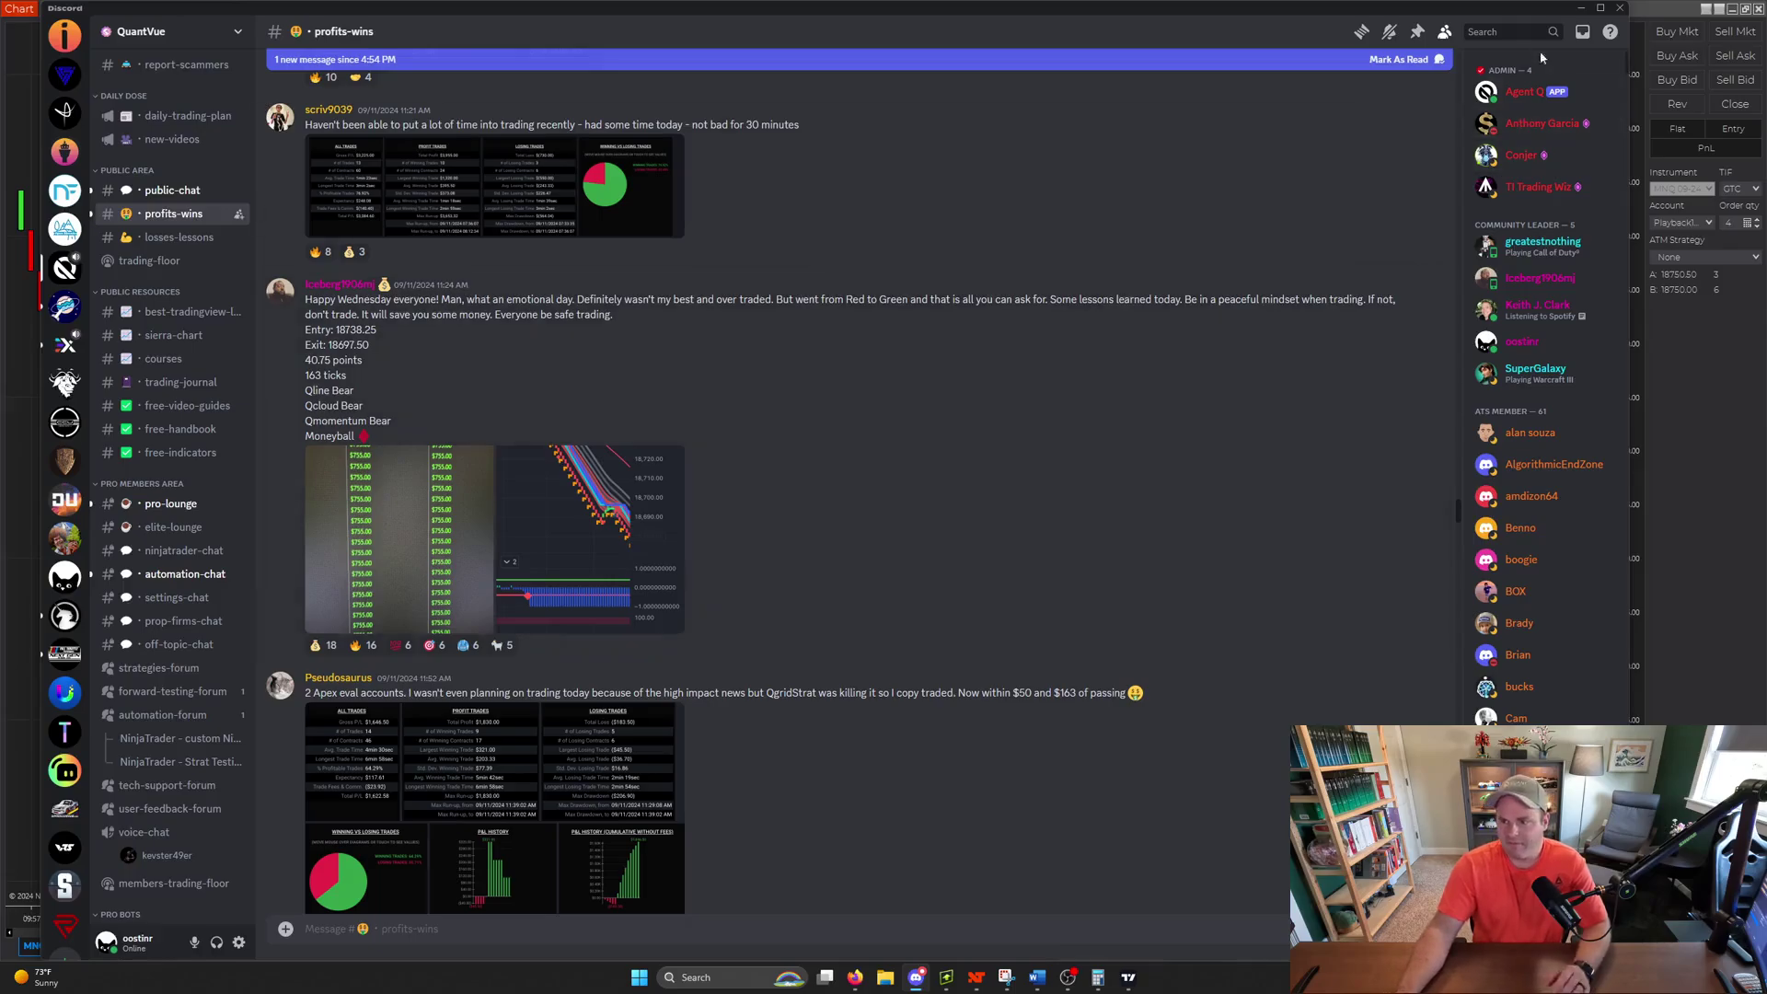
Step: Minimize Discord and open the Strategies dialog from the MNQ Renko chart toolbar
click(1580, 11)
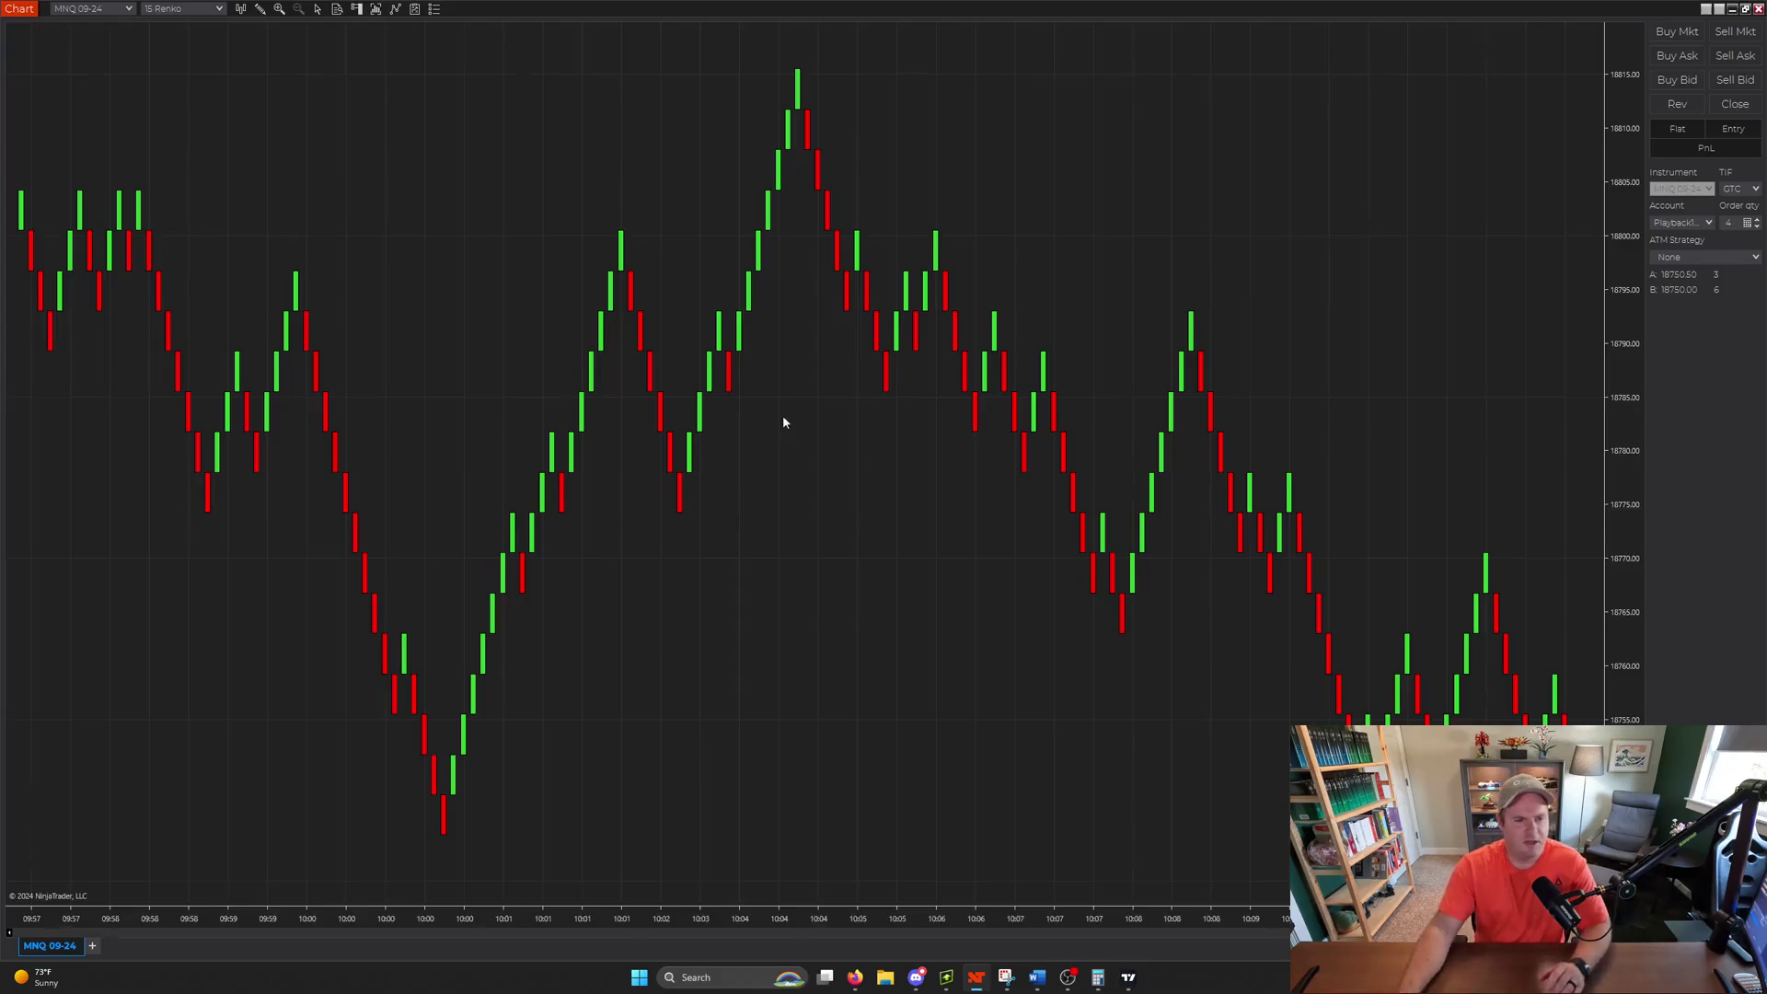
click(415, 10)
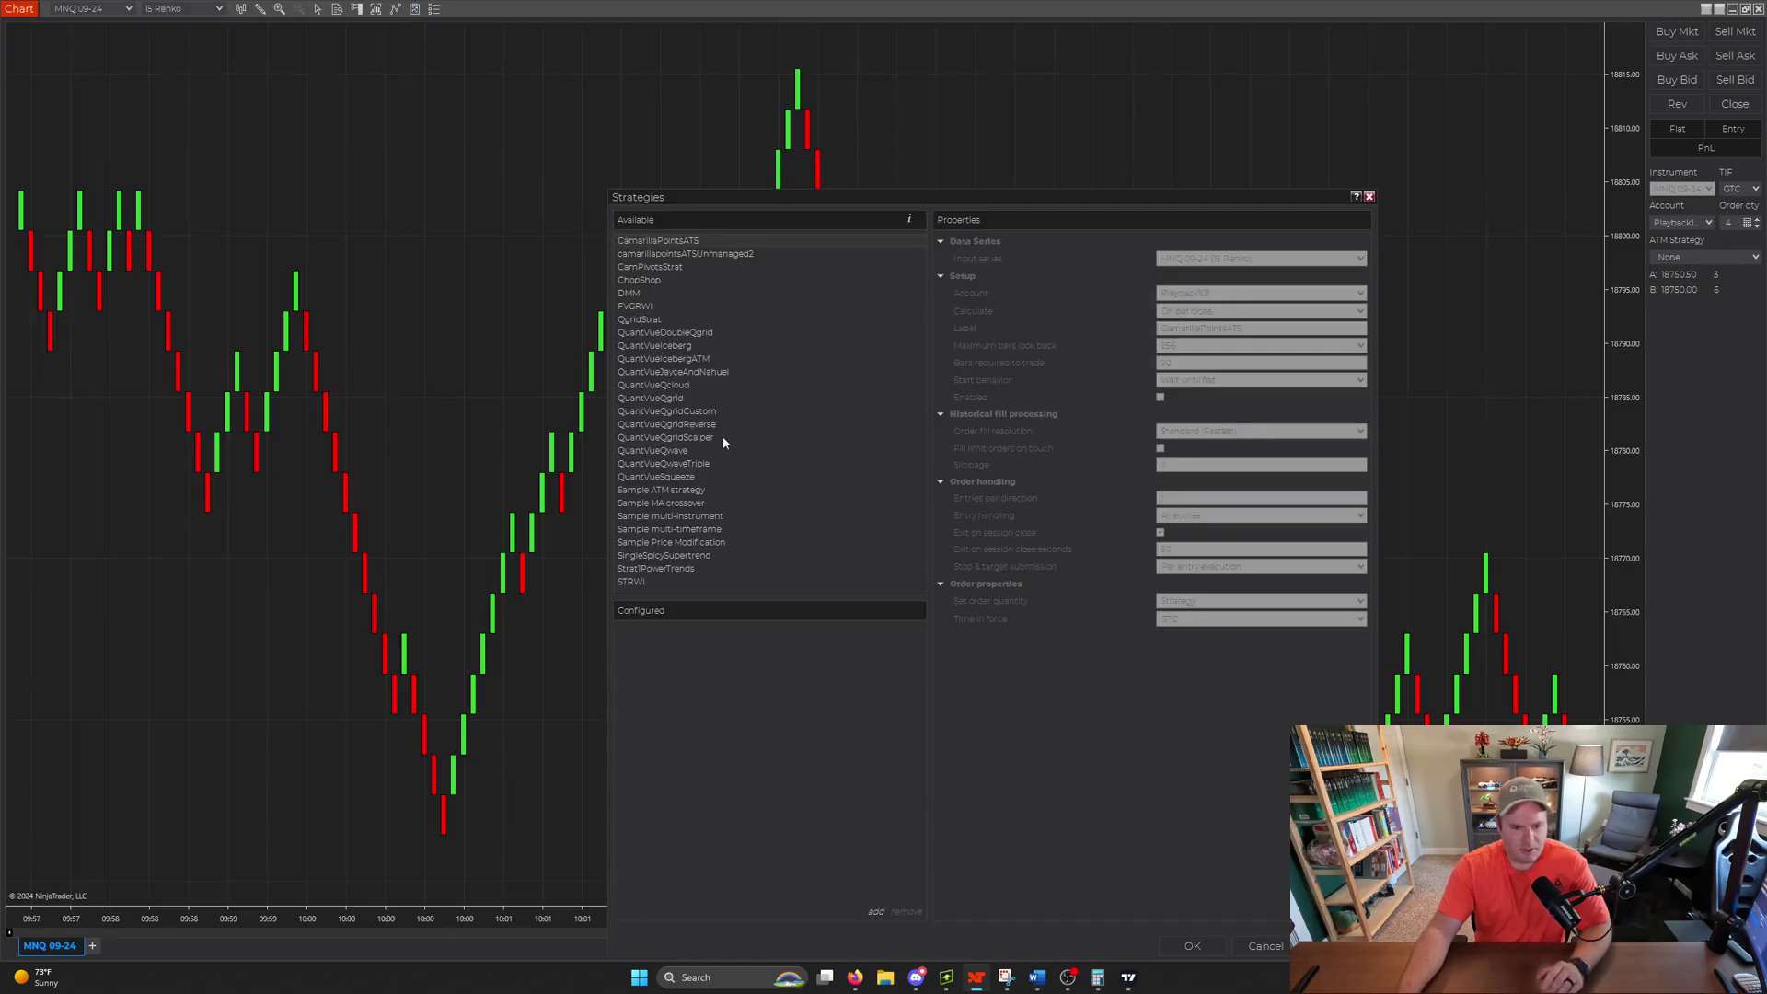
Step: Add QuantVueIcebergATM with Period 5 and thresholds of 0.4 and -0.4
click(677, 363)
double_click(678, 363)
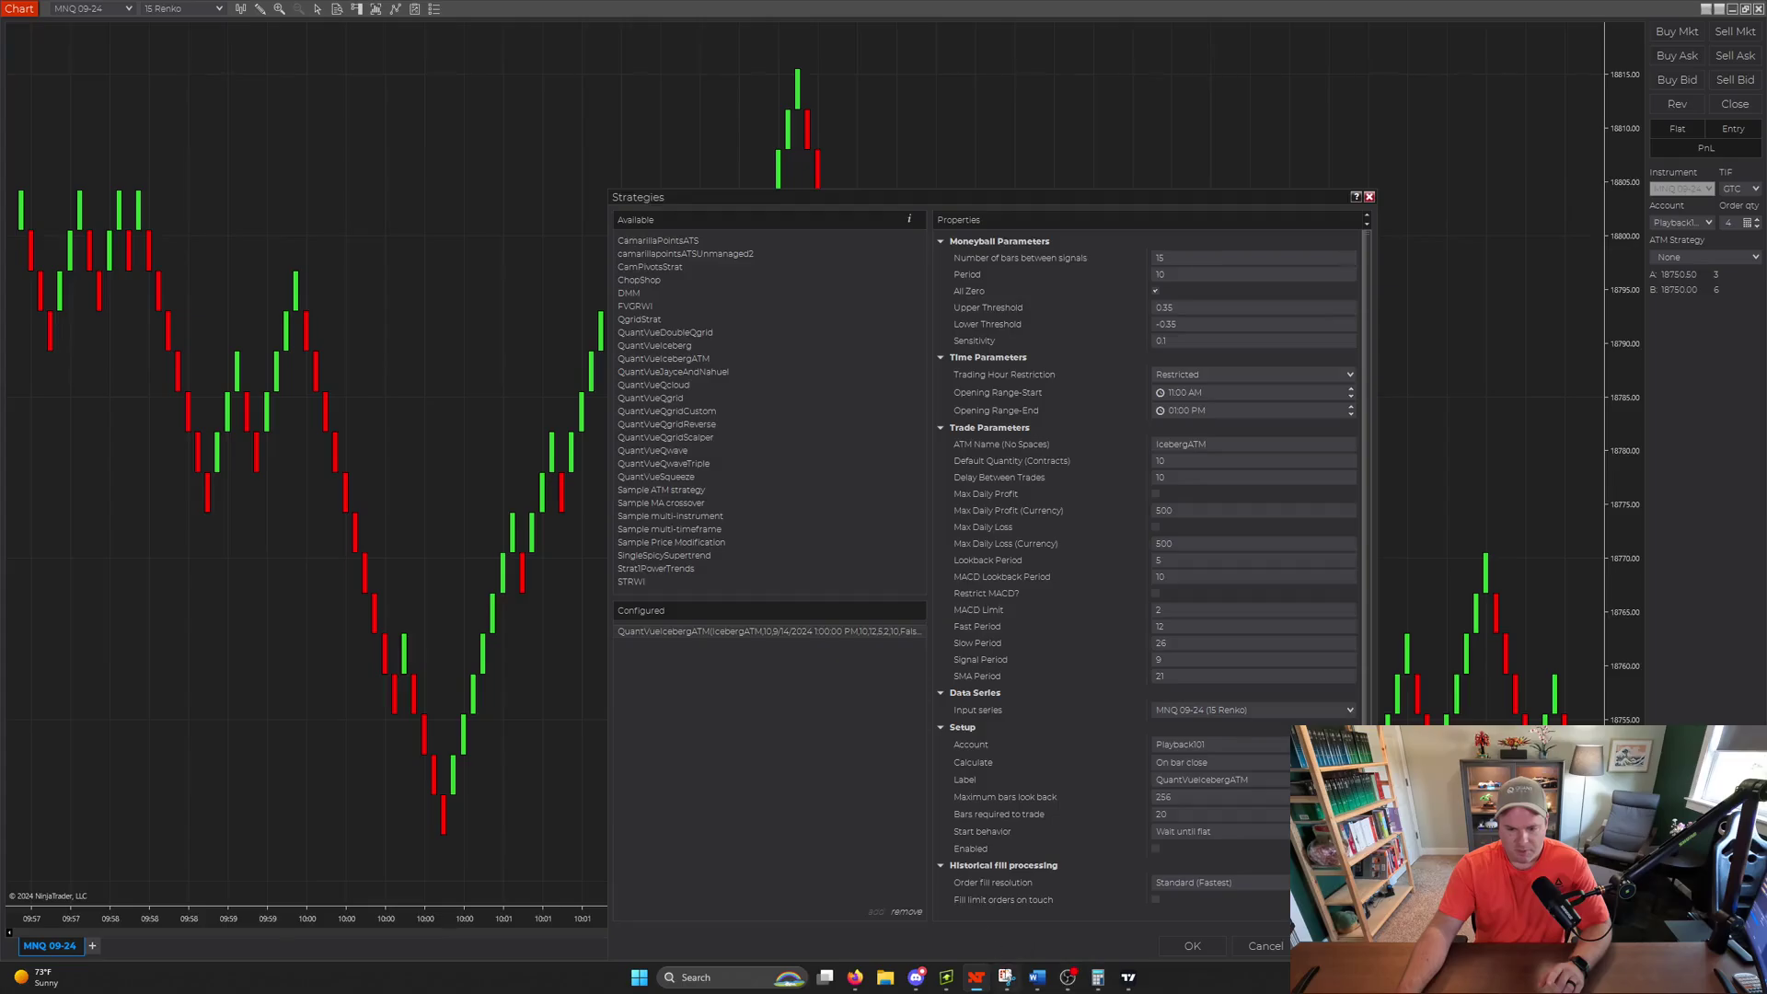
double_click(1175, 274)
text(5)
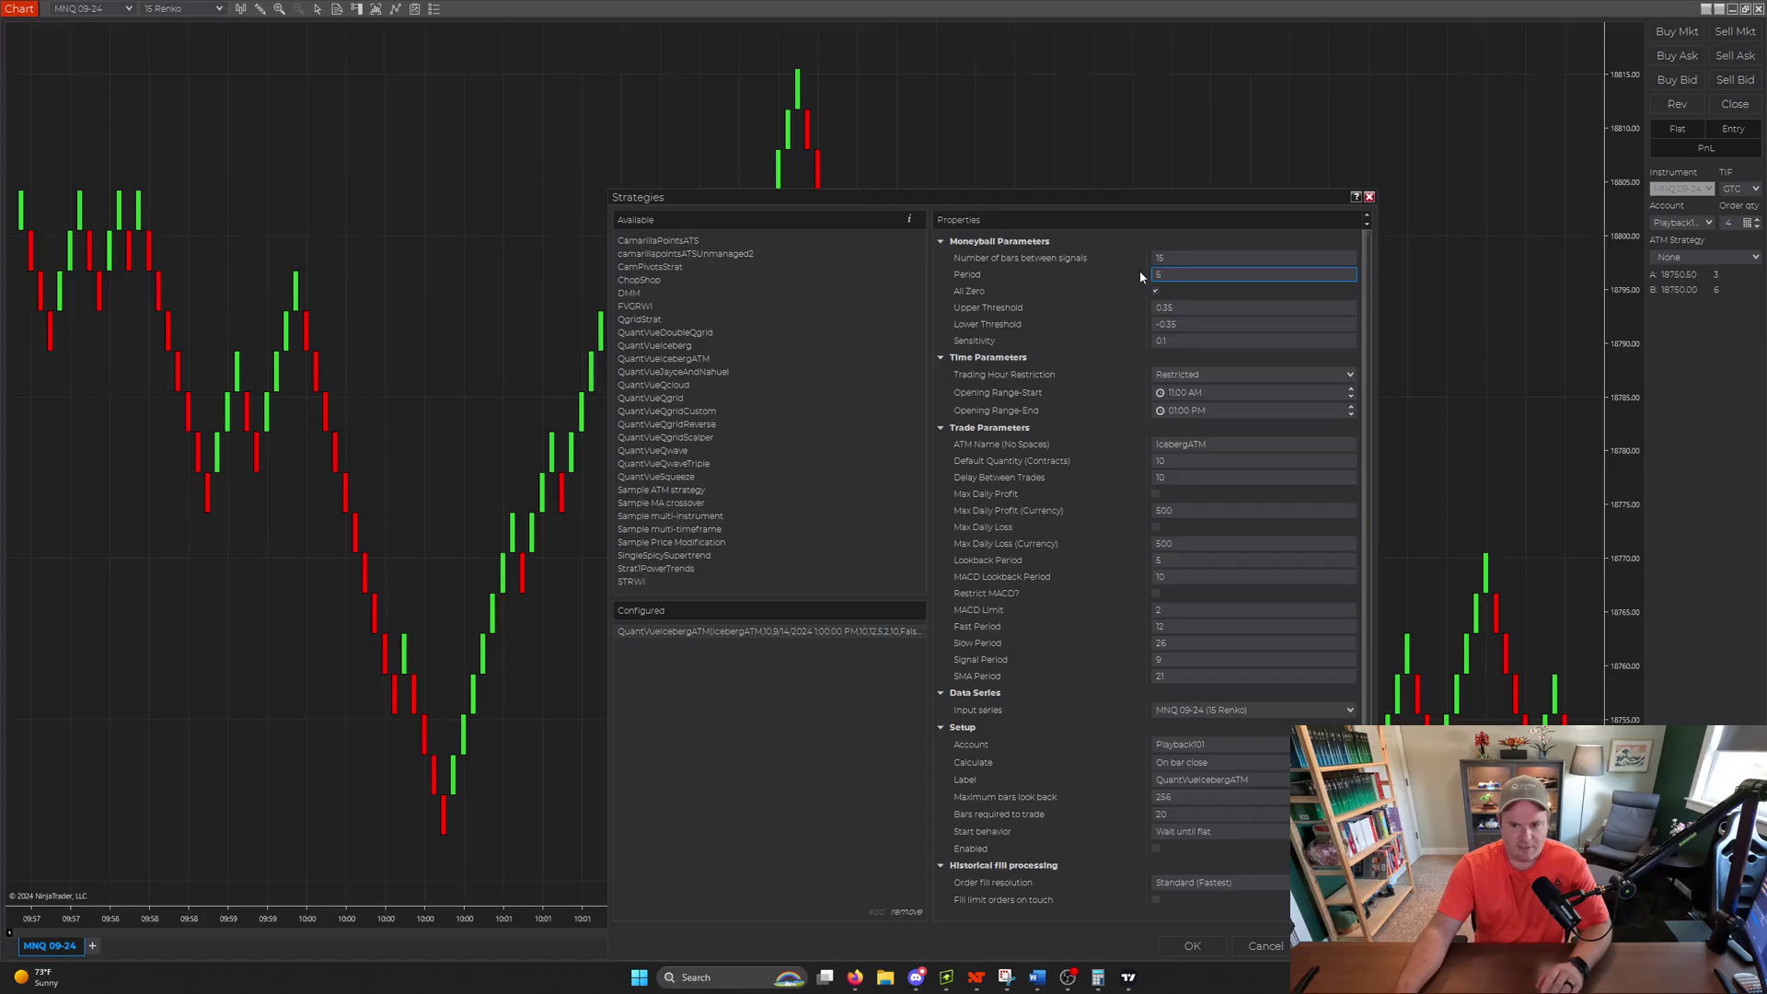
double_click(1169, 307)
text(0.4)
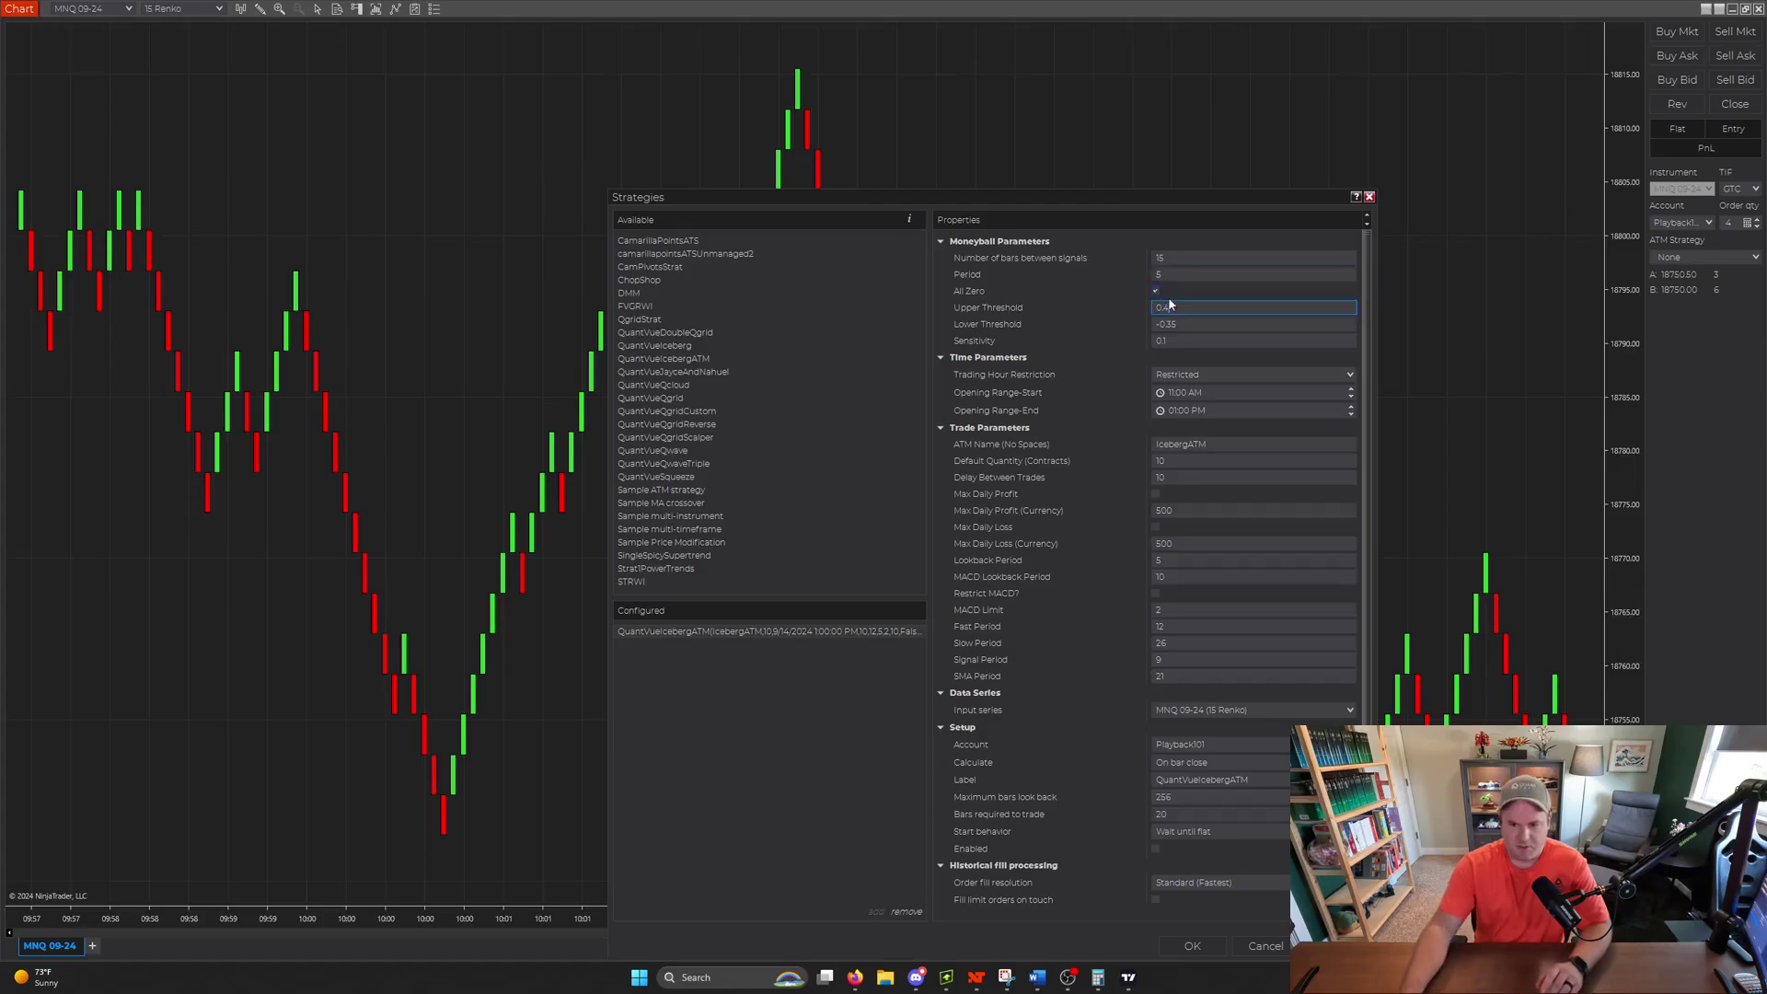
double_click(1177, 324)
text(-0.4)
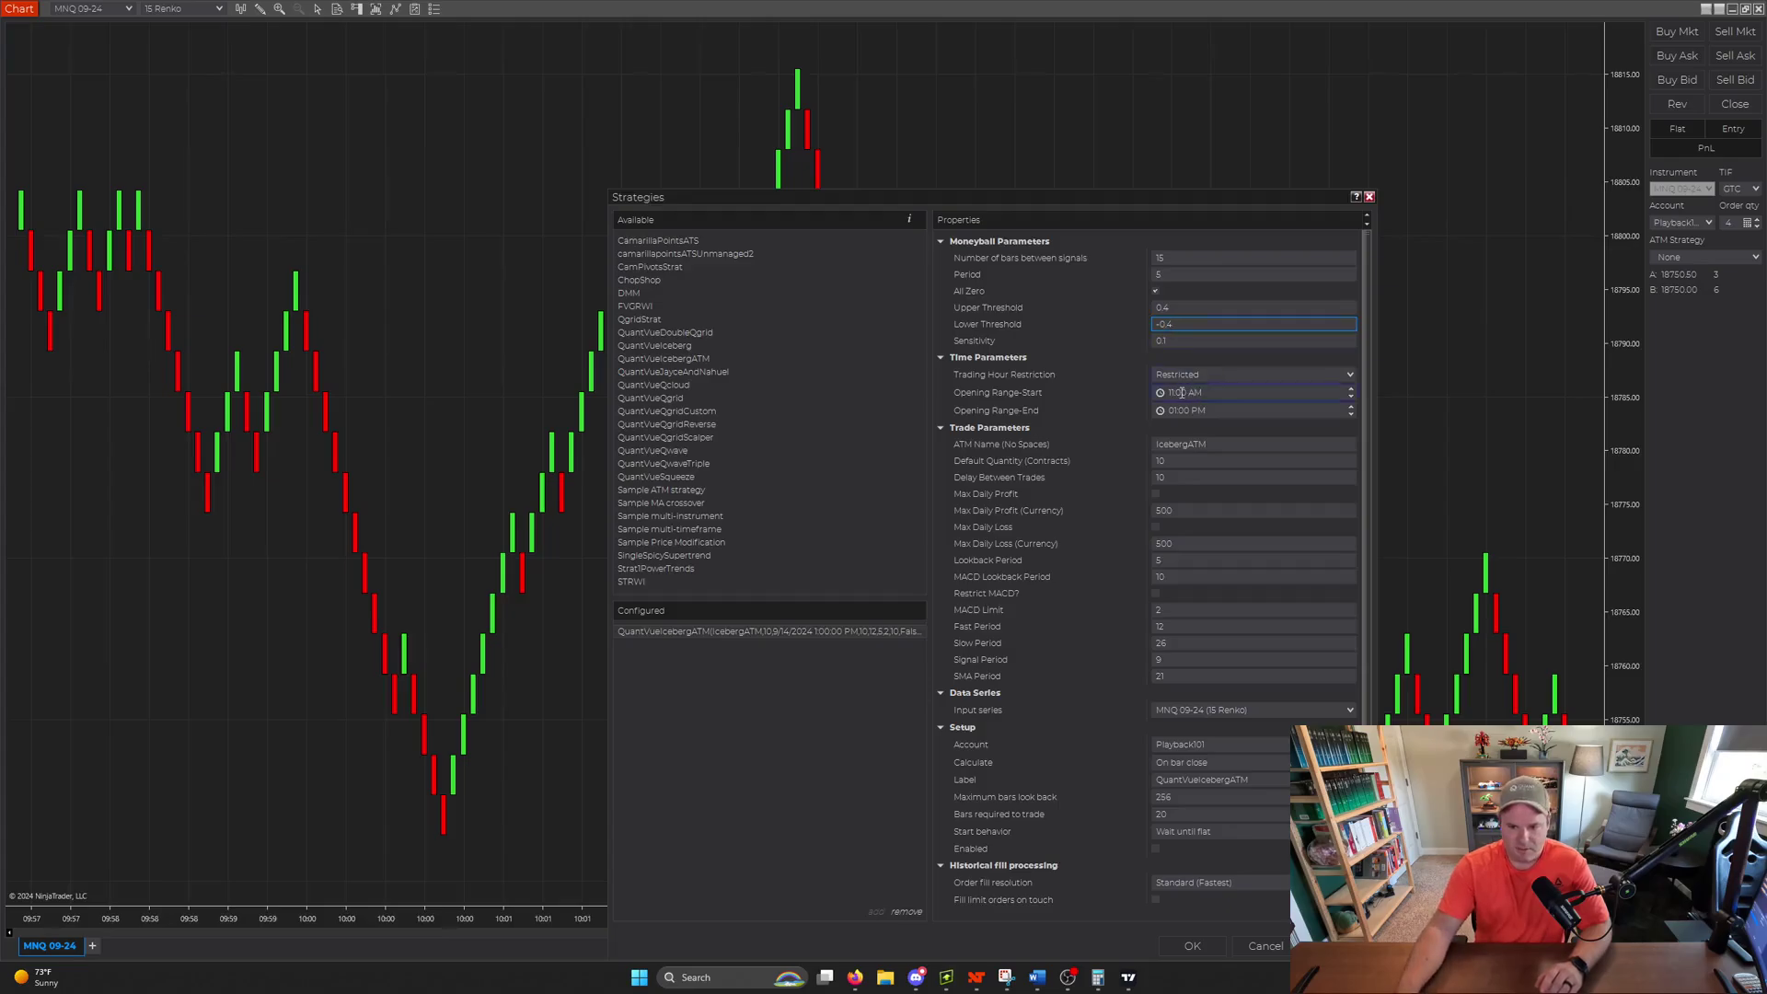
Step: Set start time 9:00 AM, ATM name IcebergATMTest, quantity 4, and 1000 daily profit and loss limits
click(1175, 392)
text(9)
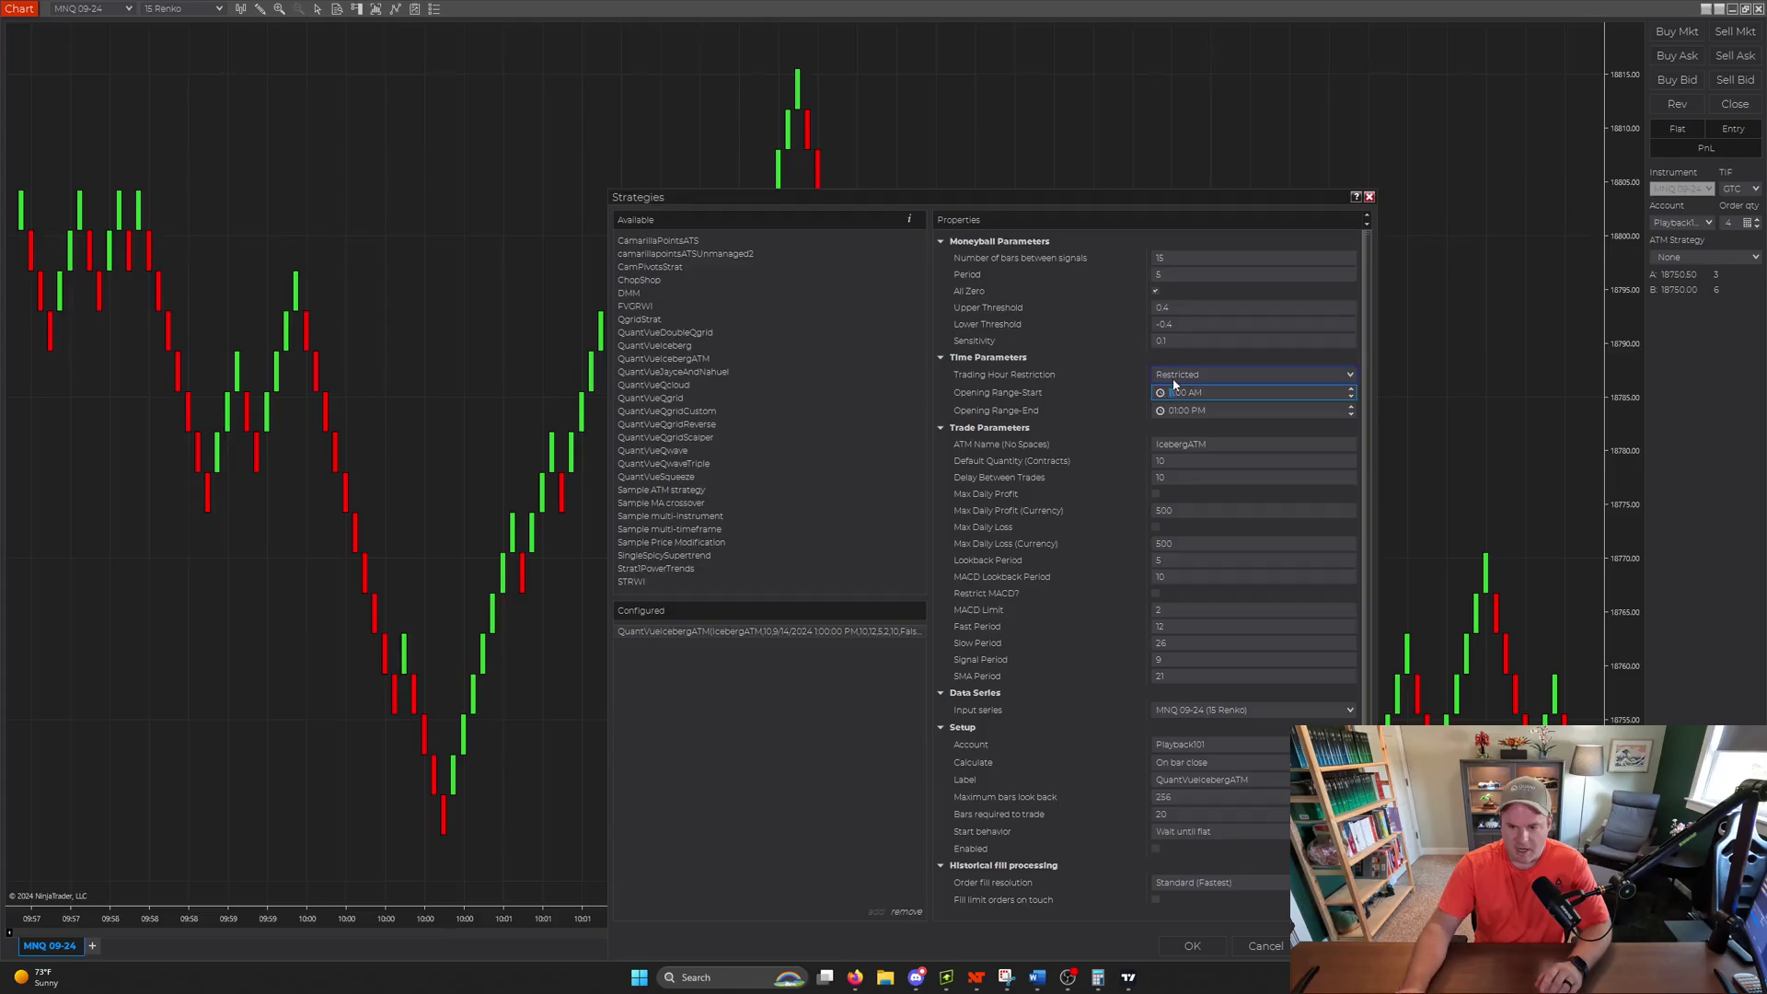
click(1228, 443)
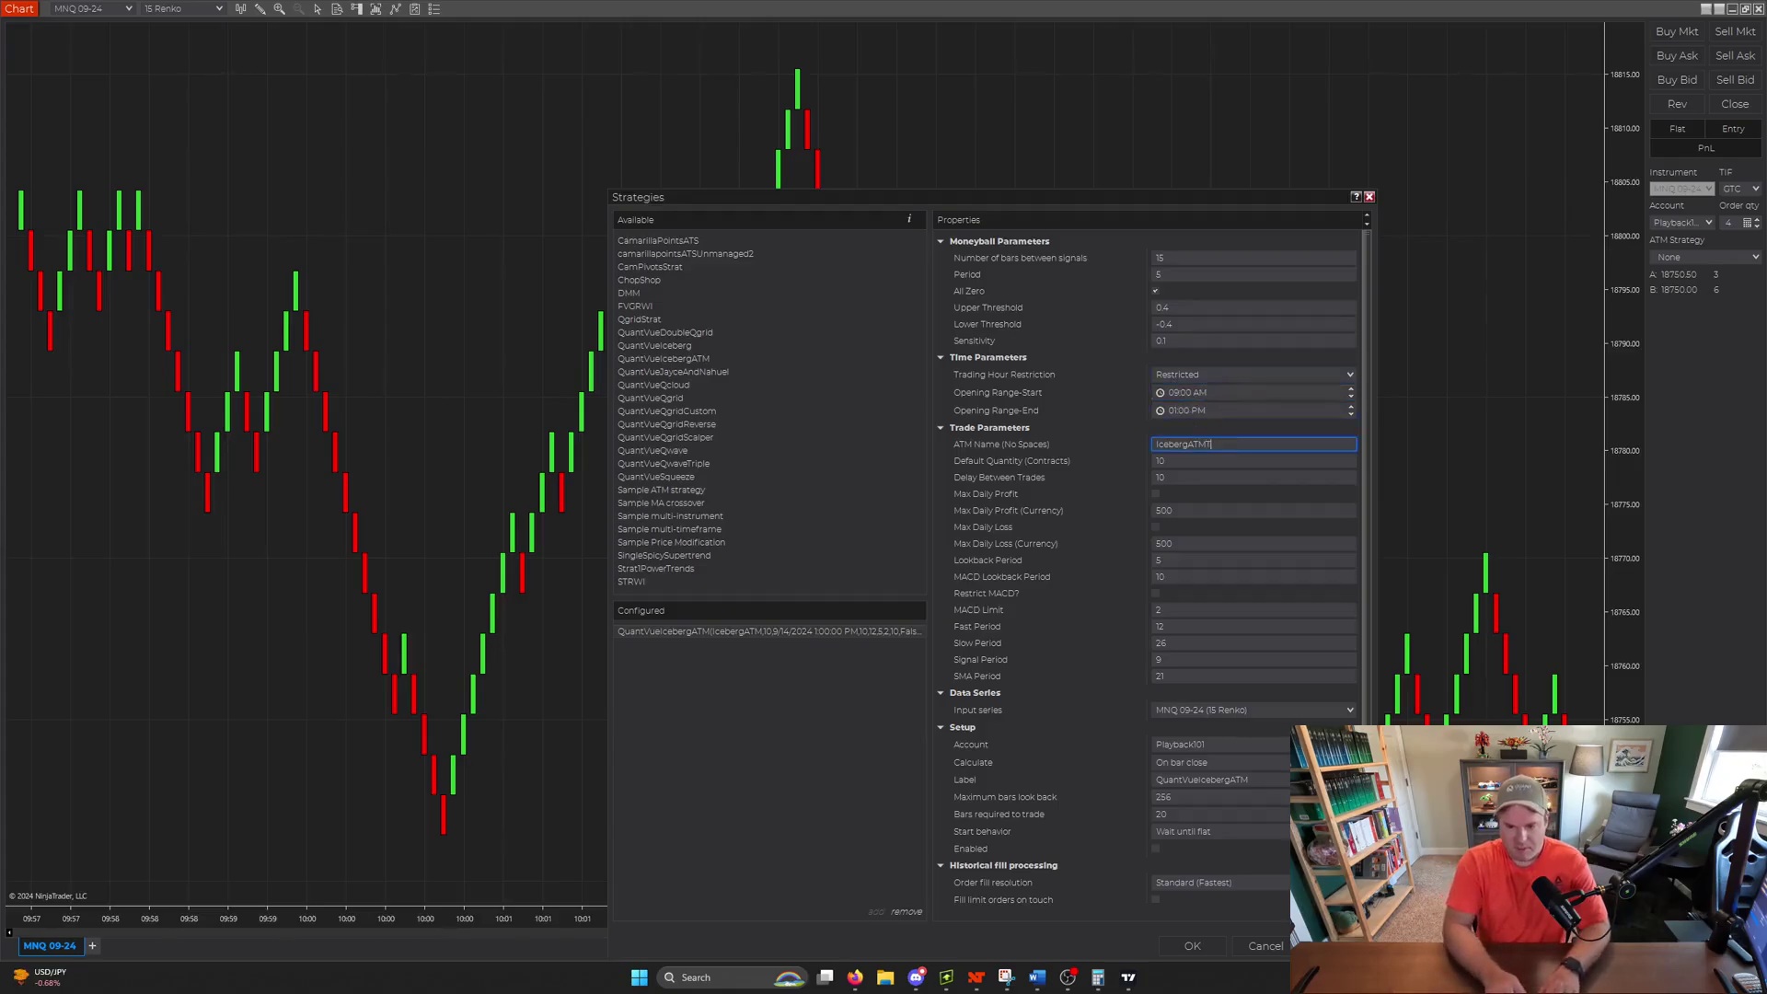
text(Test)
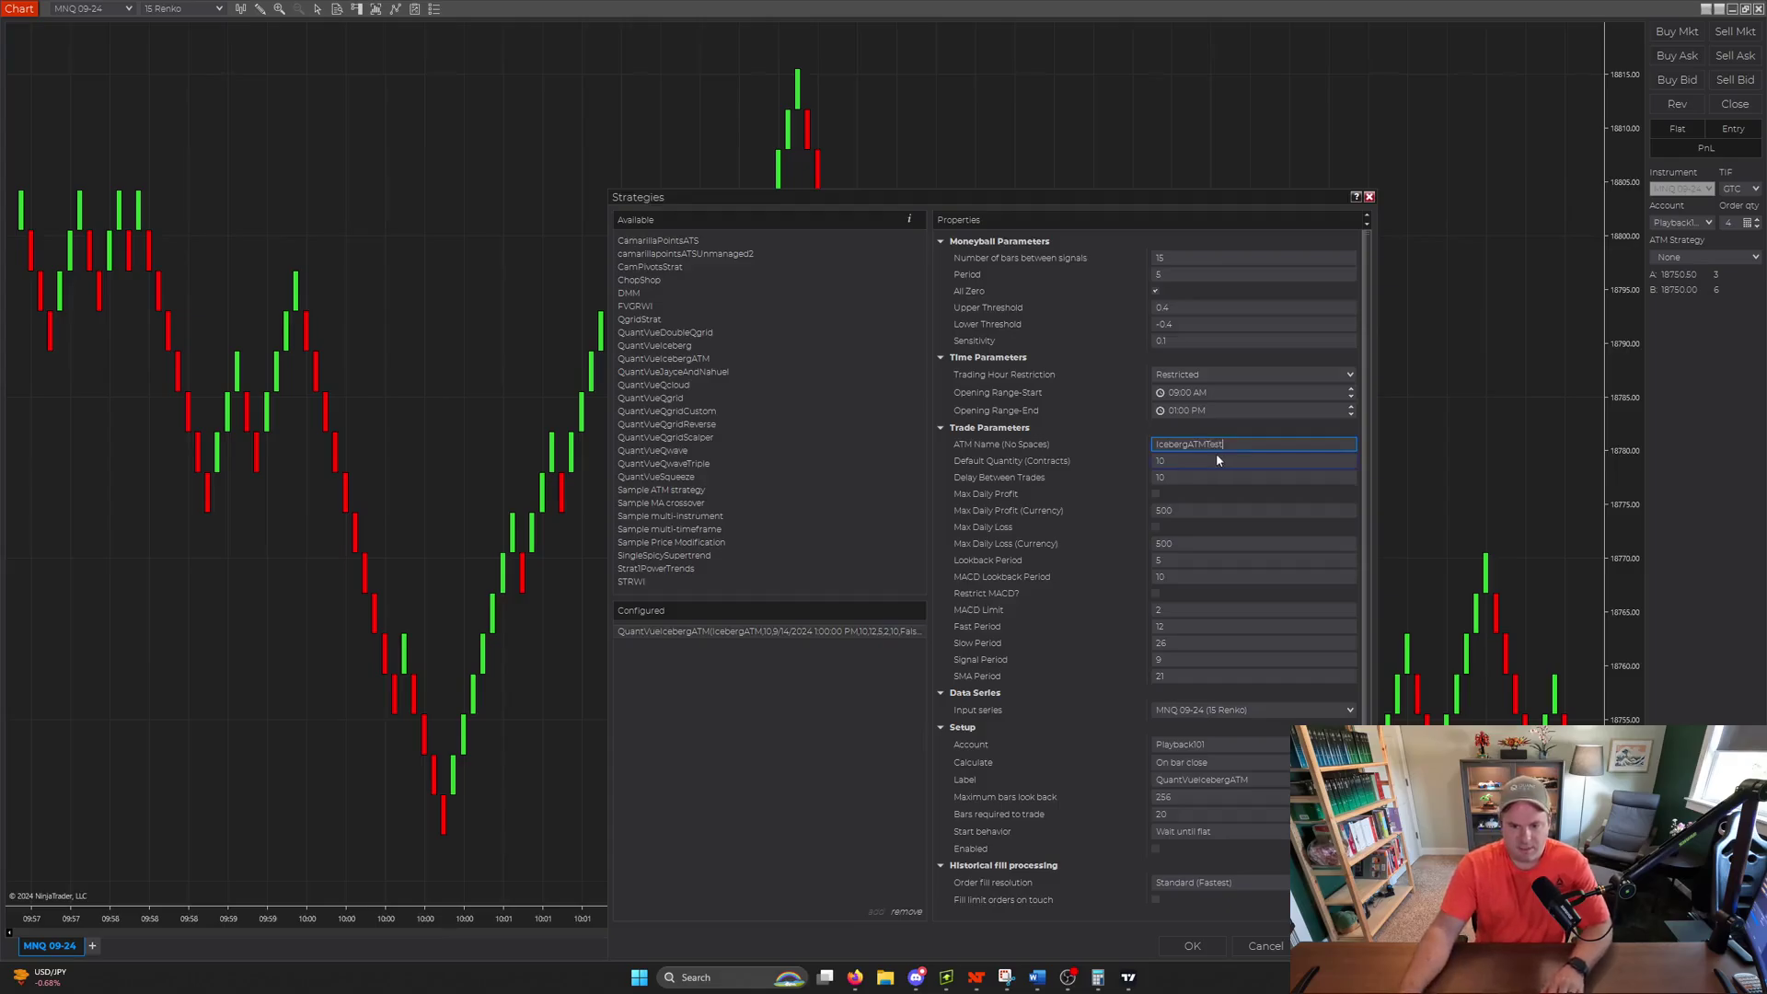
click(1200, 460)
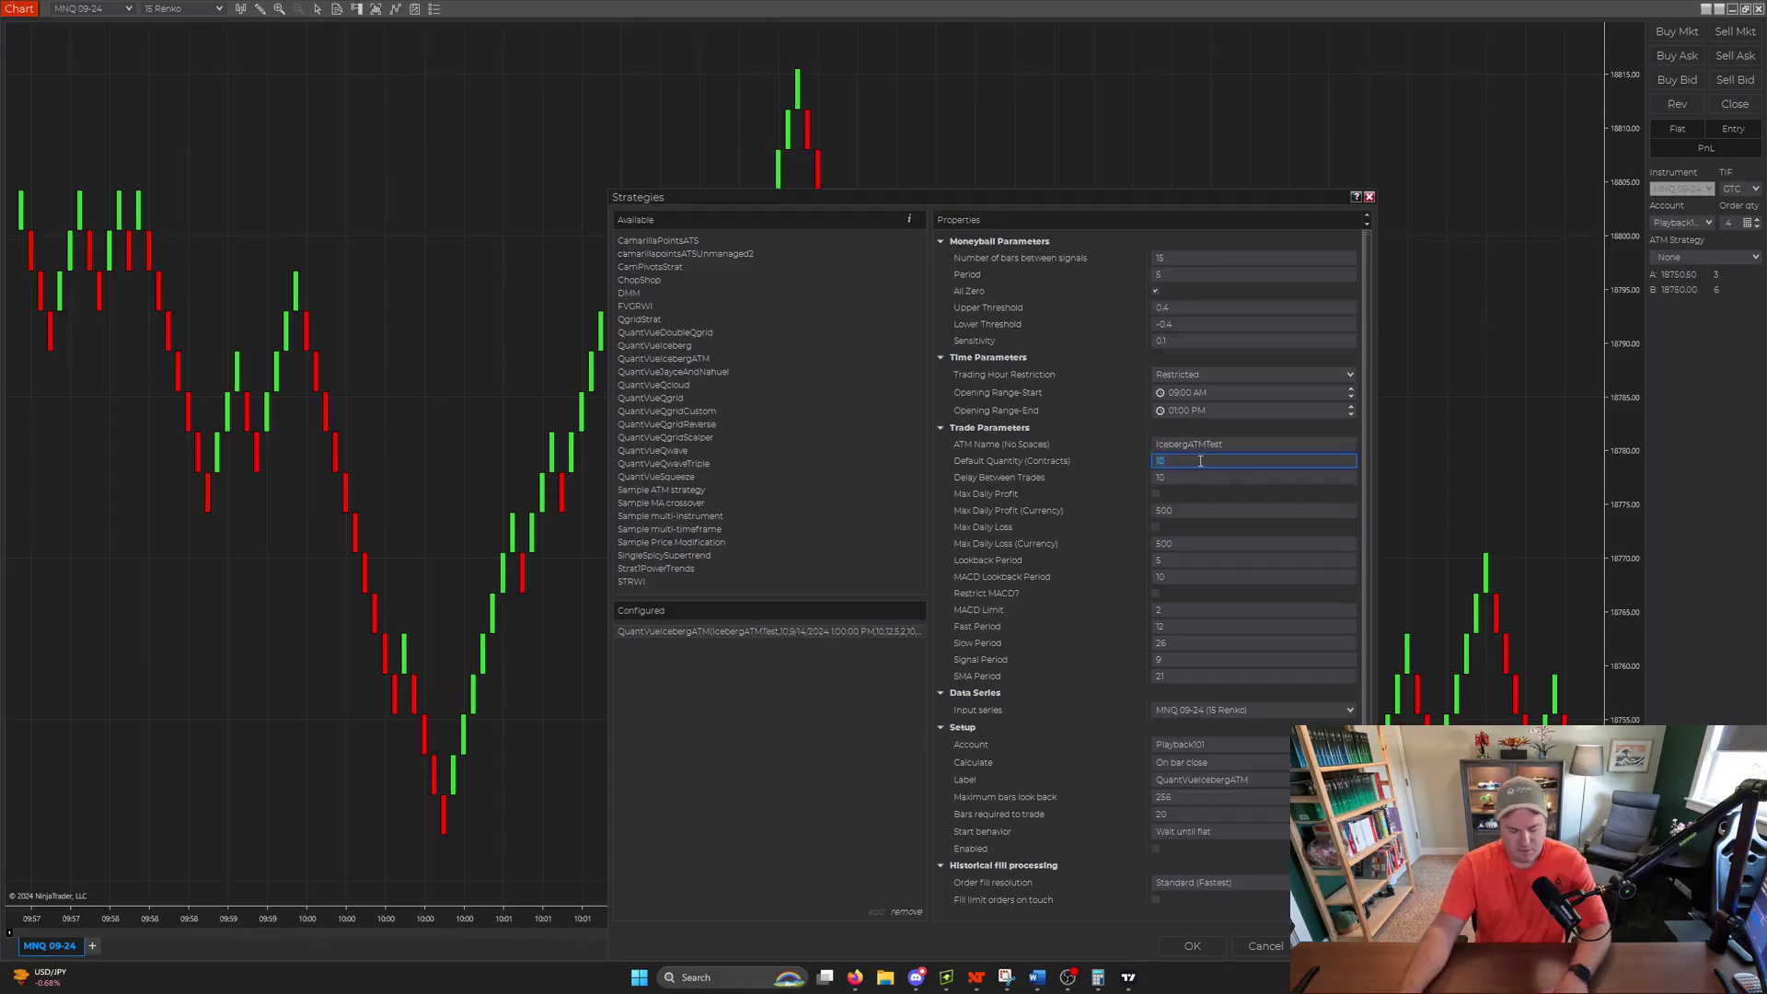
click(1156, 493)
text(1000)
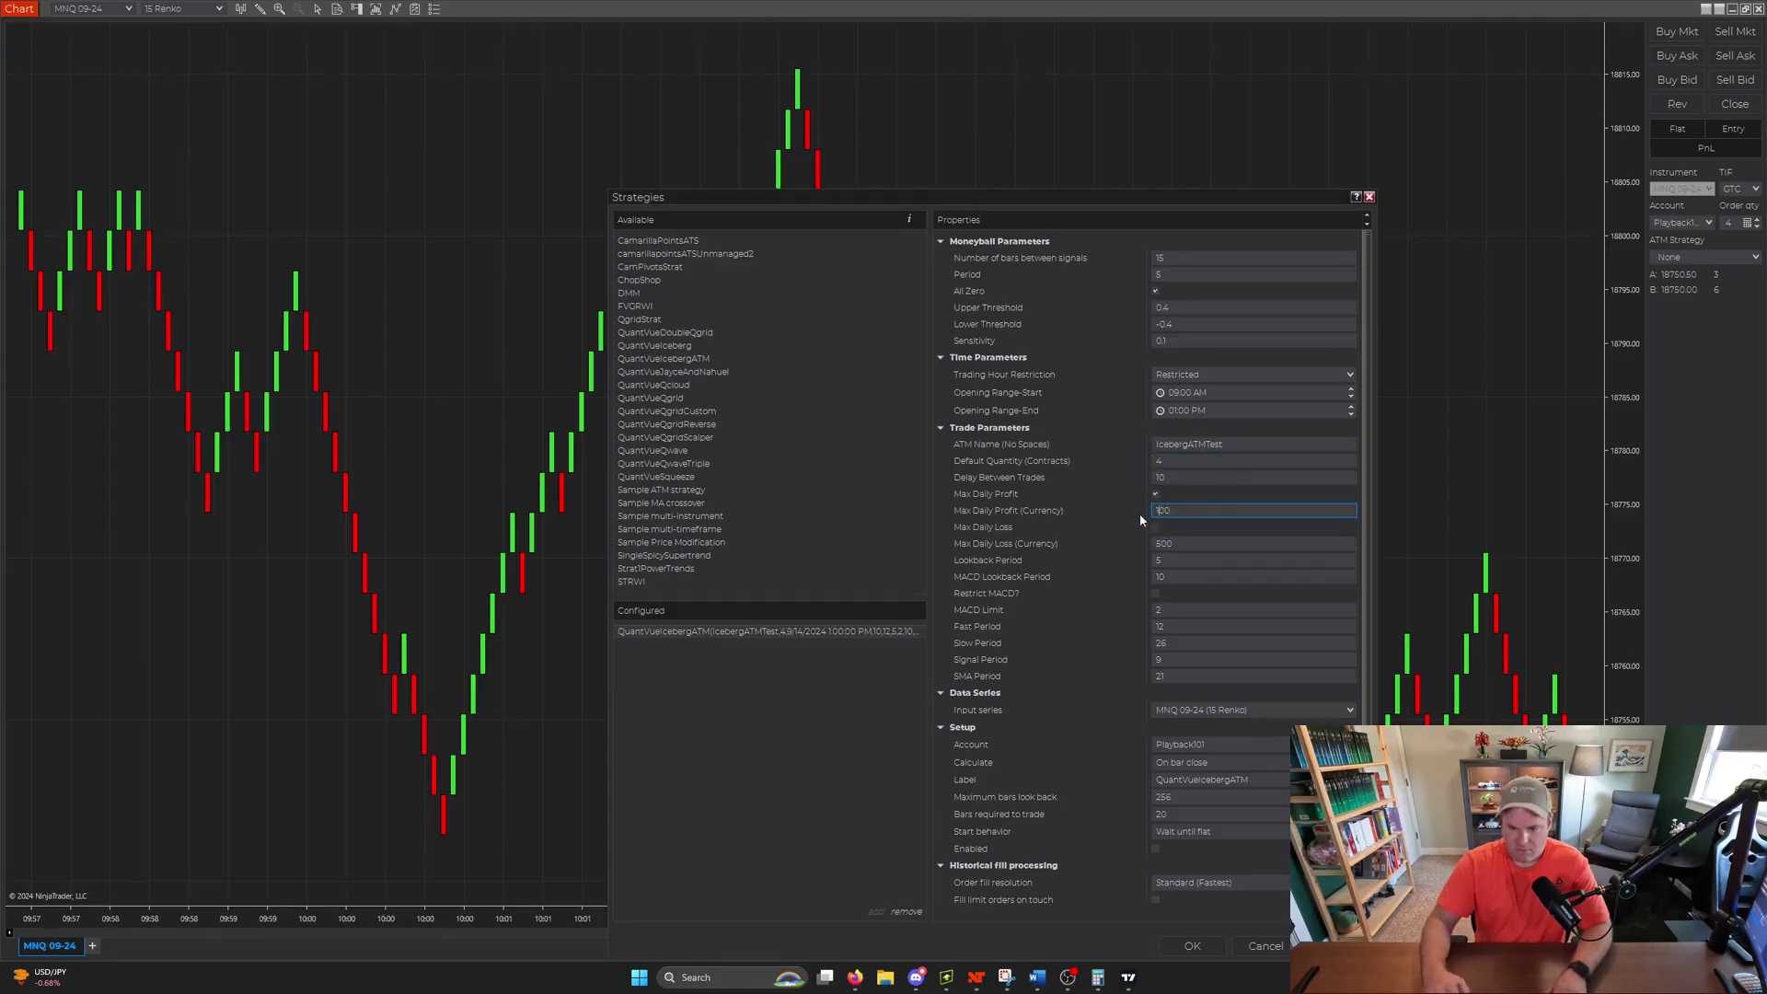
click(1156, 528)
key(Tab)
text(100)
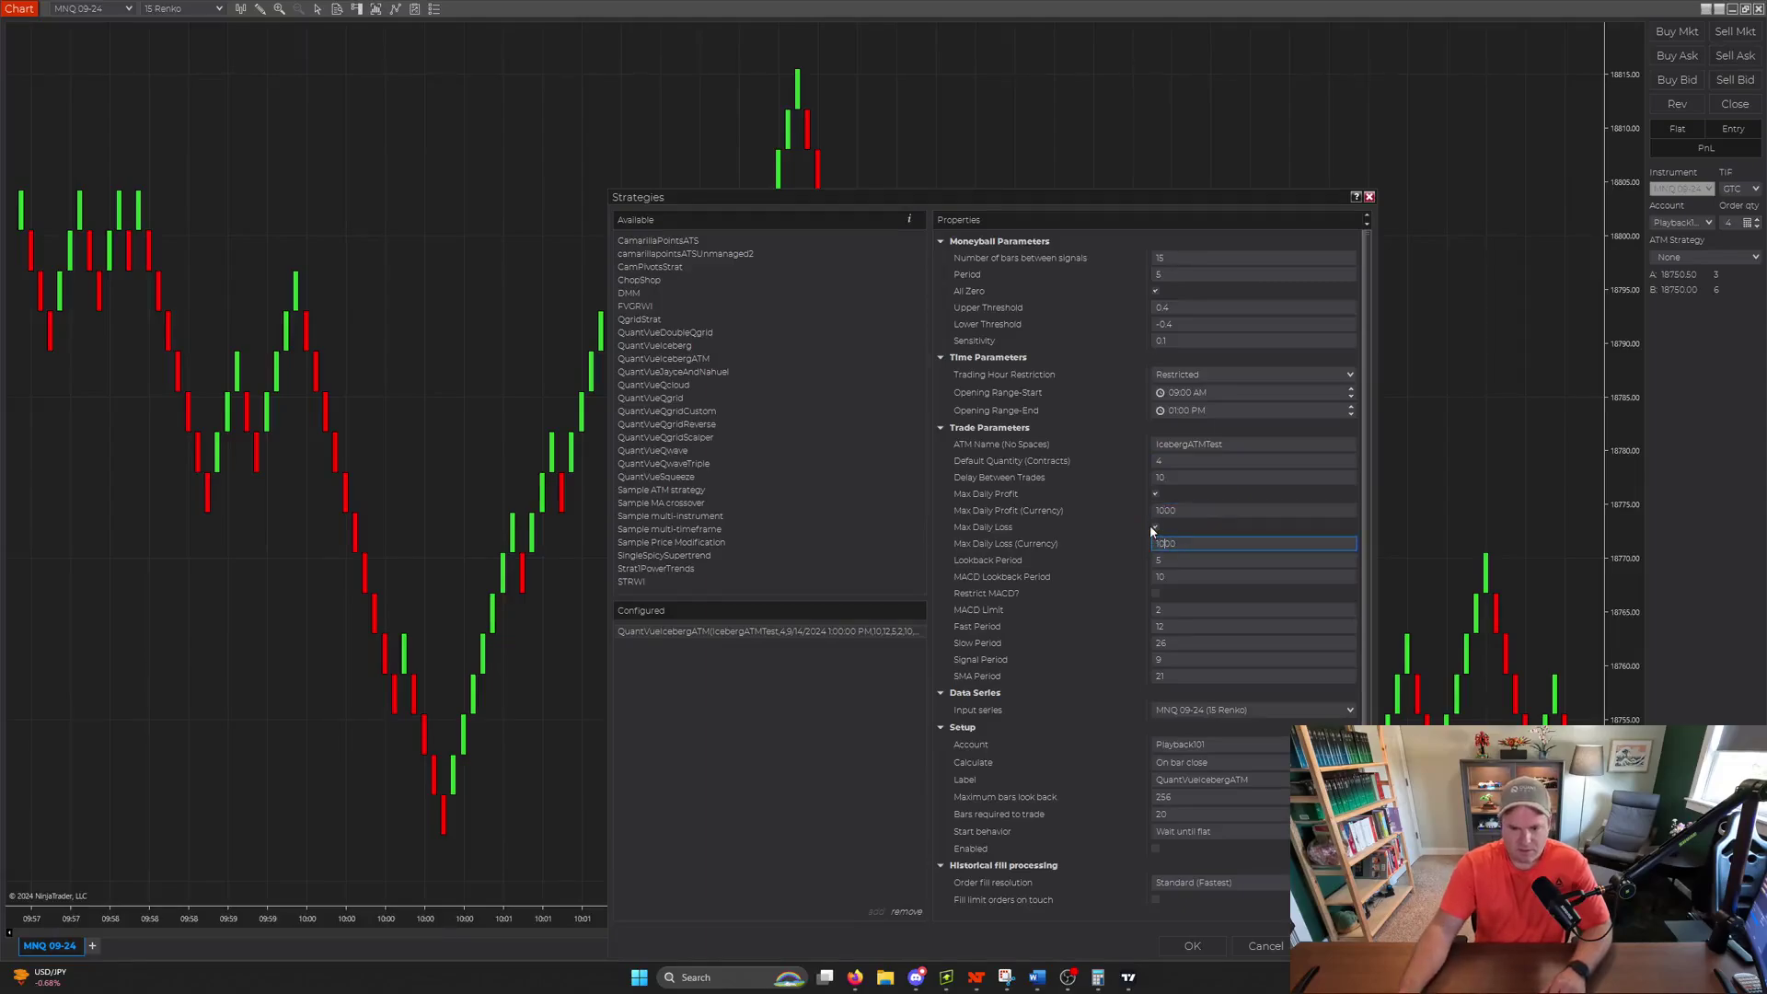
text(0)
Step: Set the indicator periods to 20, 20, 10, 15 and 7 (lookbacks, fast, slow, signal)
key(Tab)
text(20)
key(Tab)
text(20)
key(Tab)
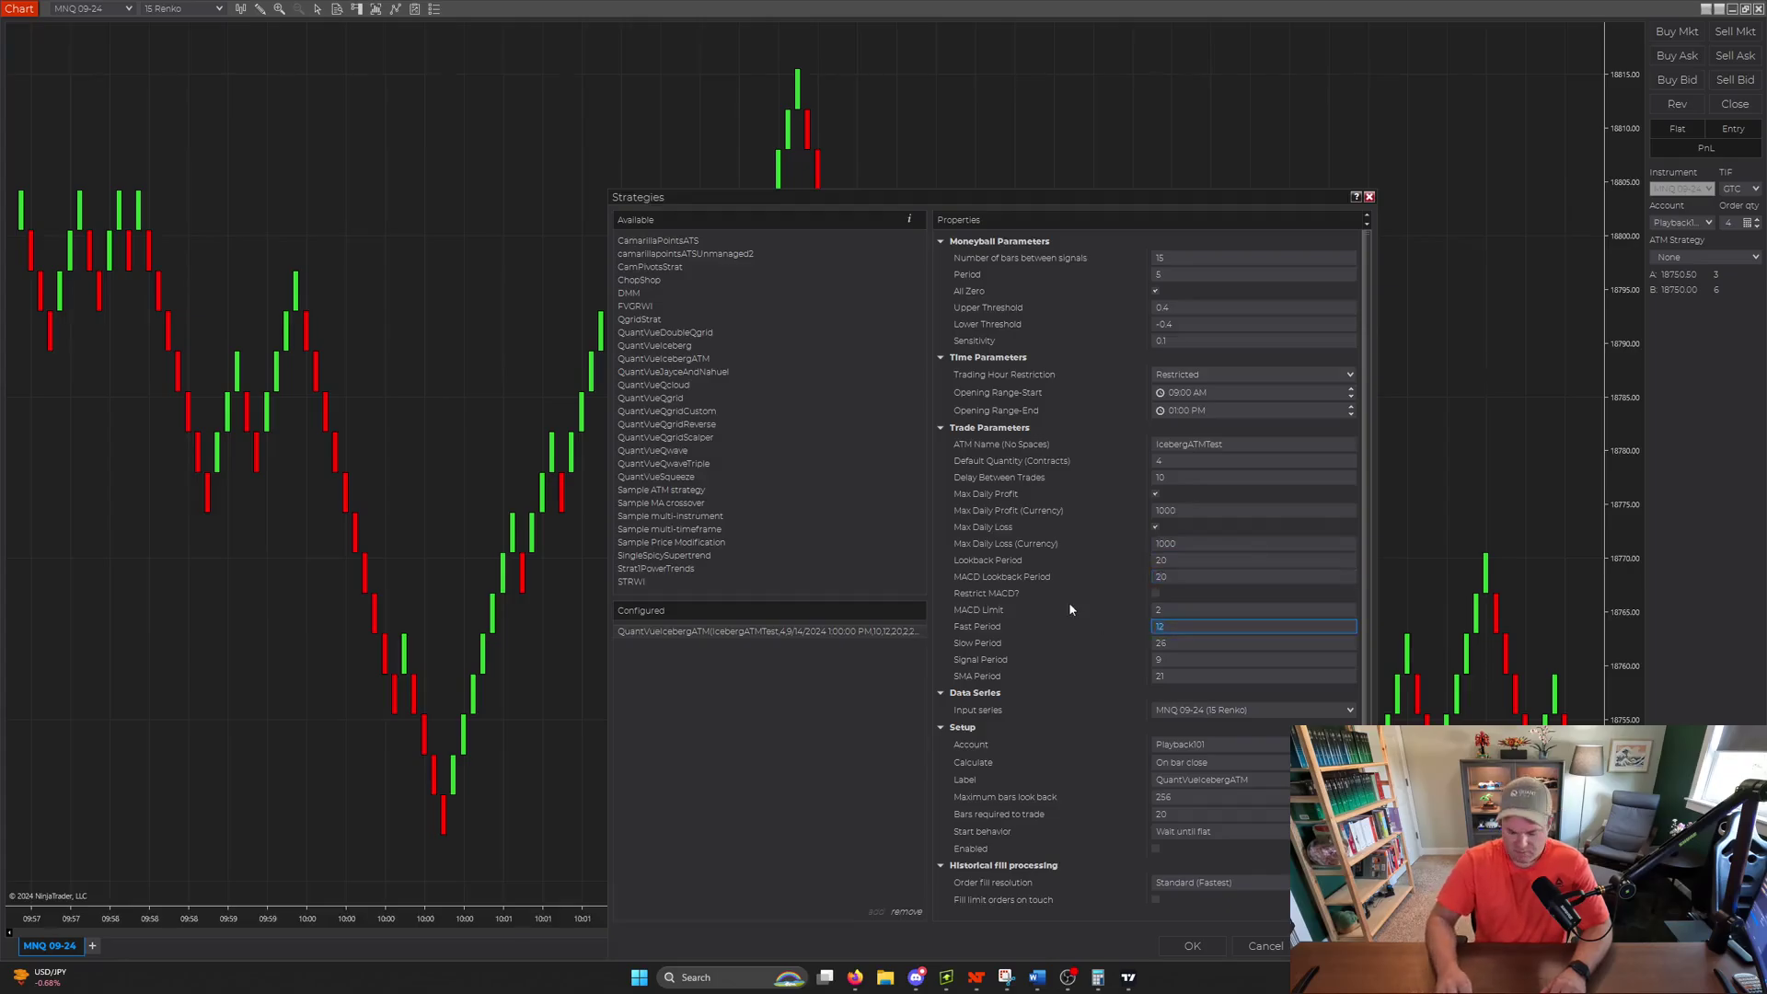
text(10)
click(1178, 643)
text(15)
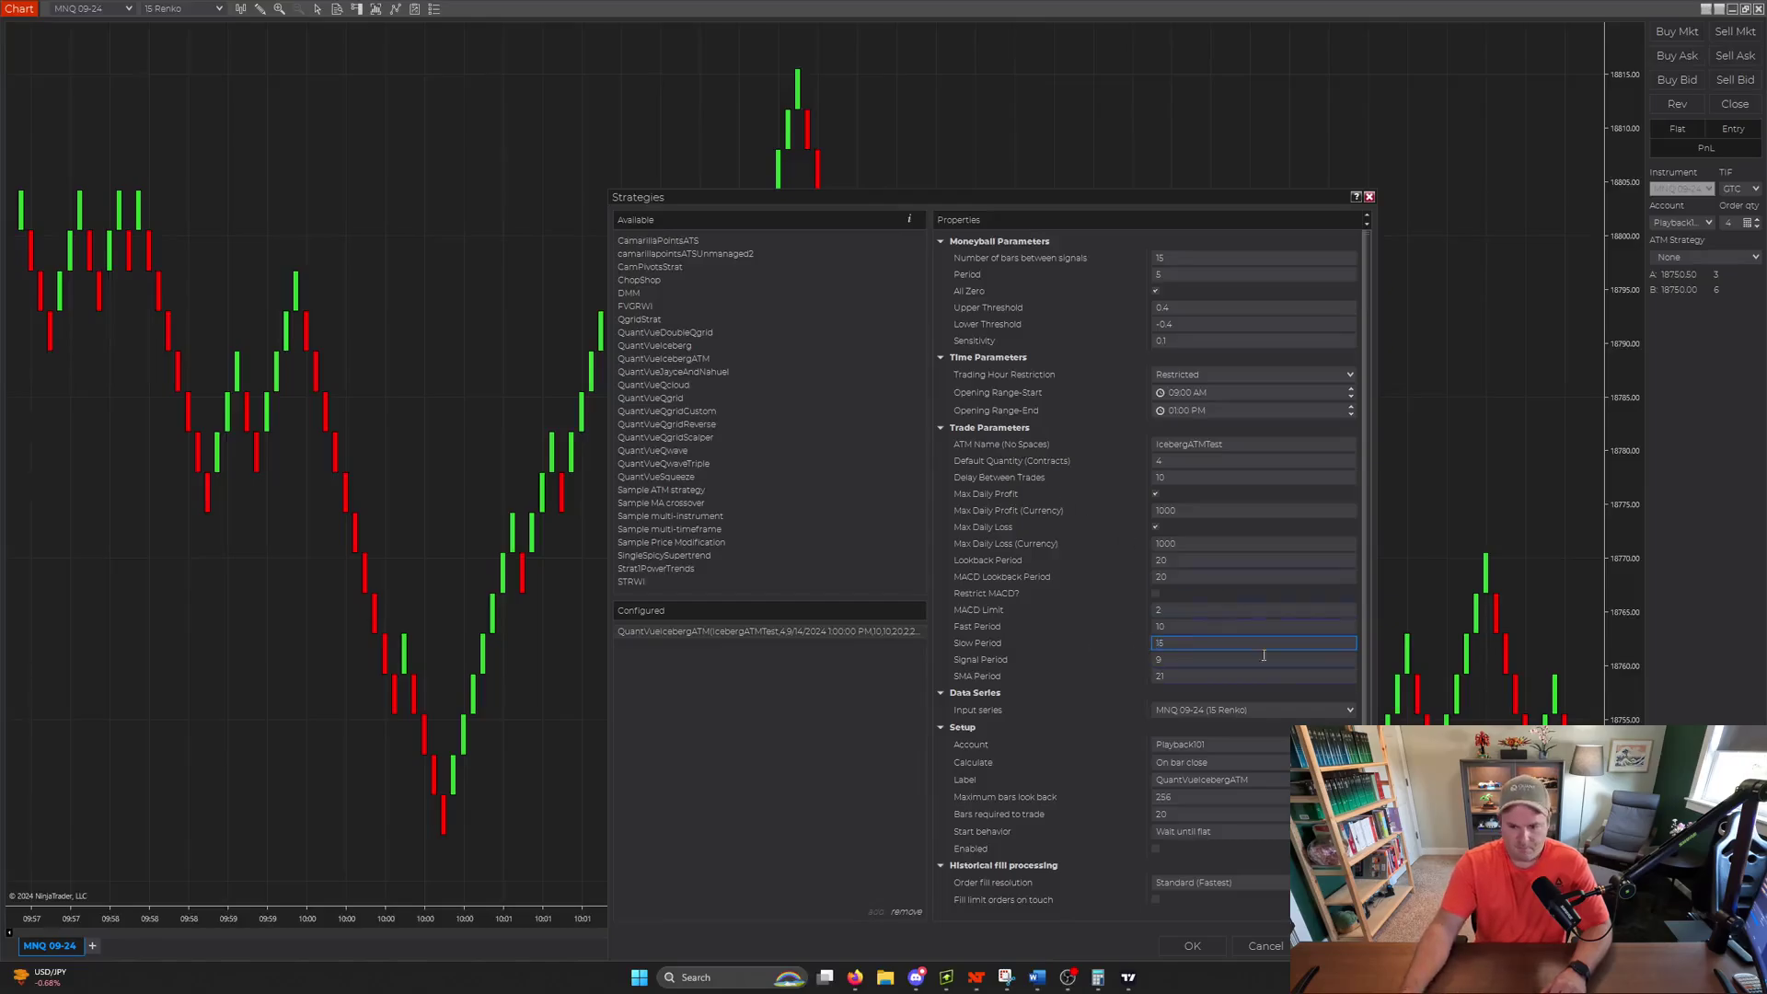
click(1167, 661)
text(7)
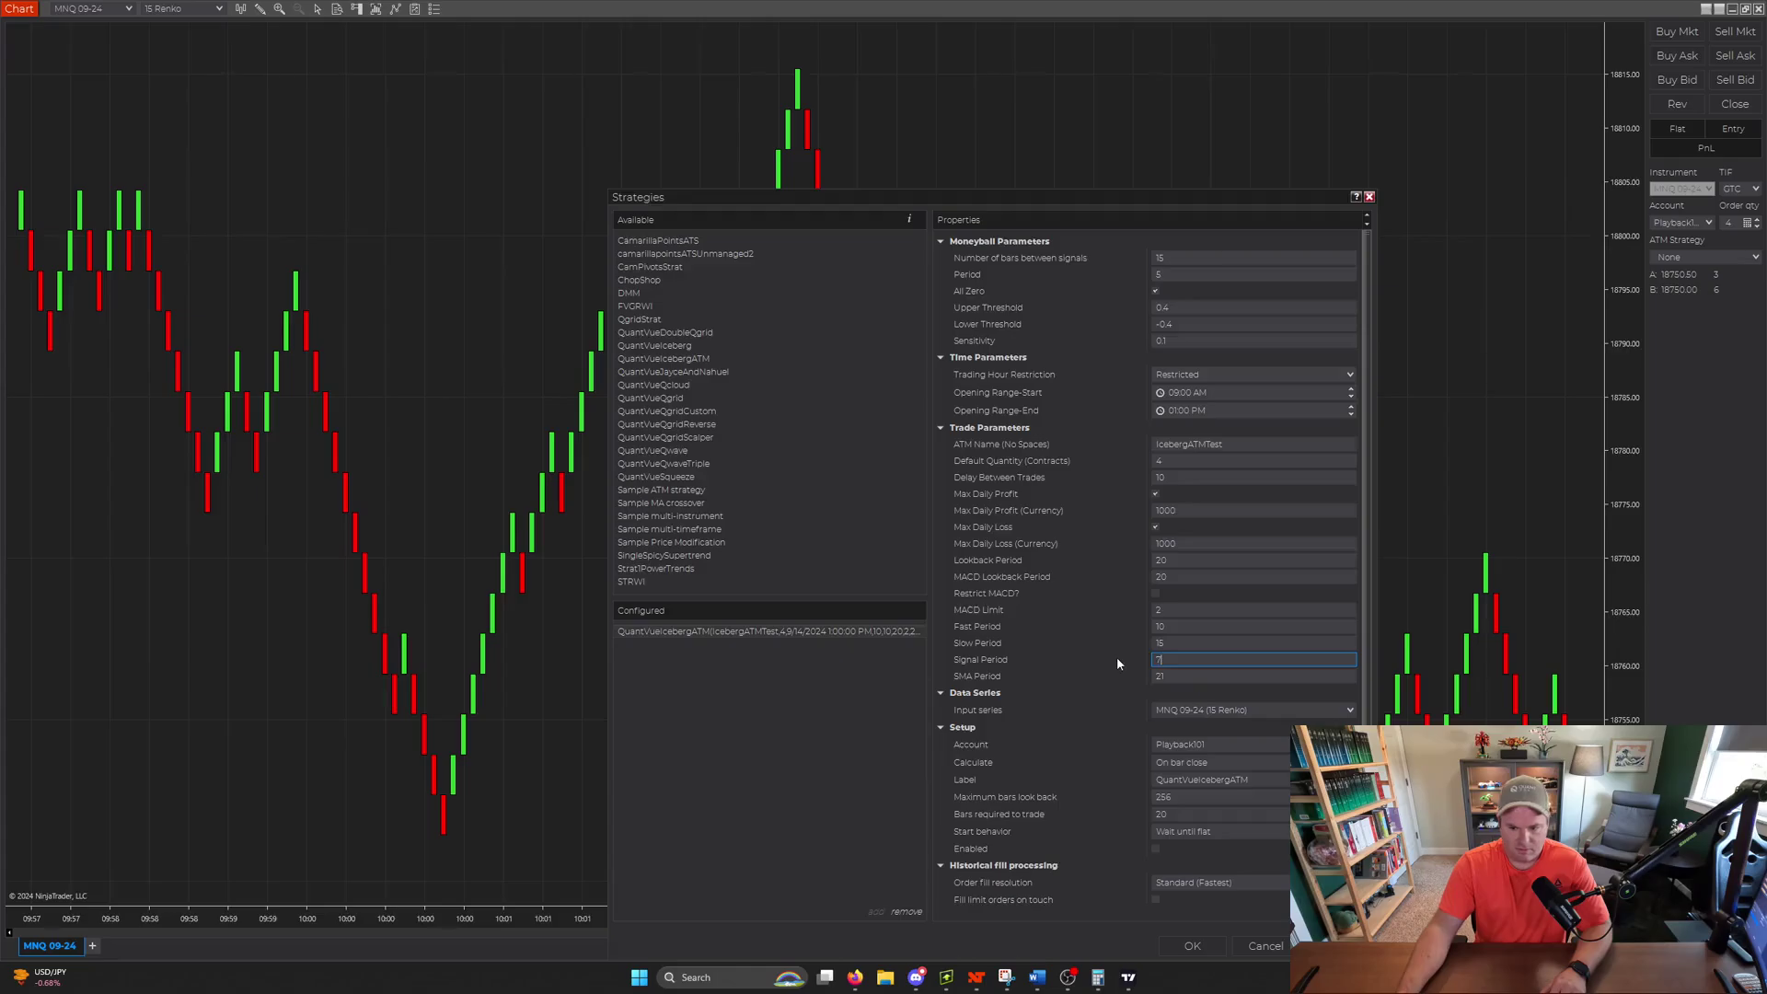
Step: Apply the strategy settings, tick Enabled for QuantVueIcebergATM on Playback, and close the strategies list
click(1196, 946)
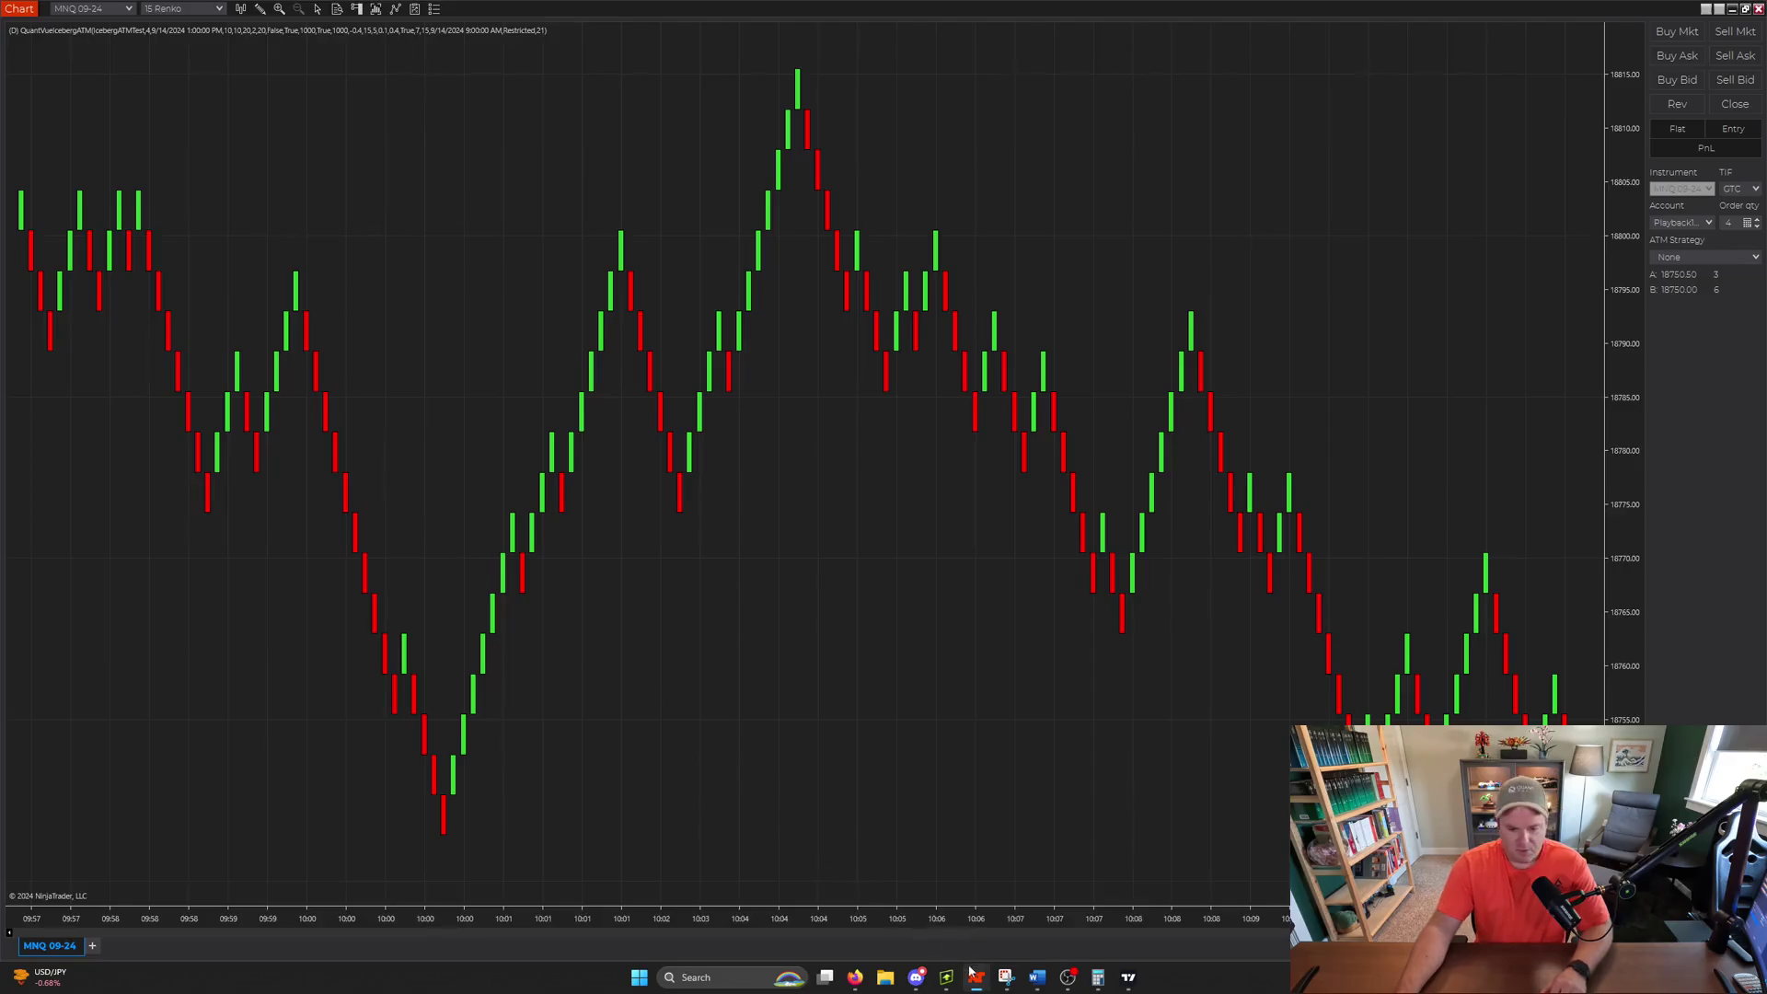
mouse_move(971, 973)
click(940, 497)
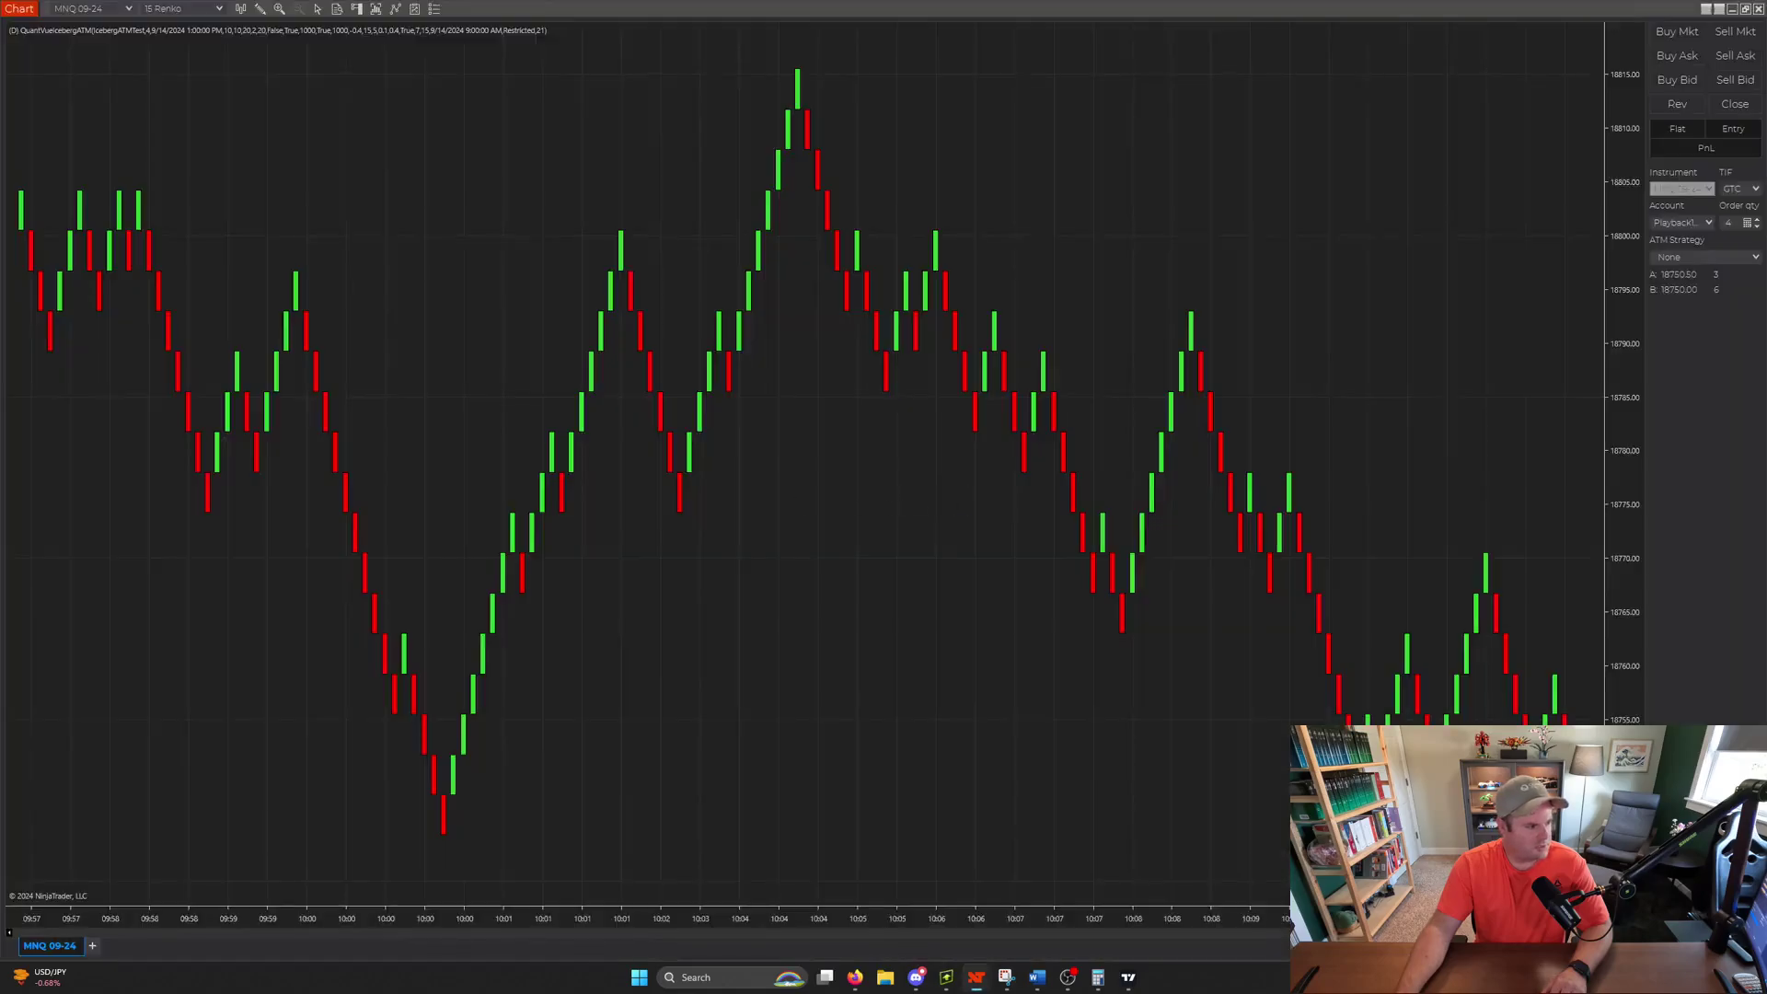
drag(1068, 377, 856, 332)
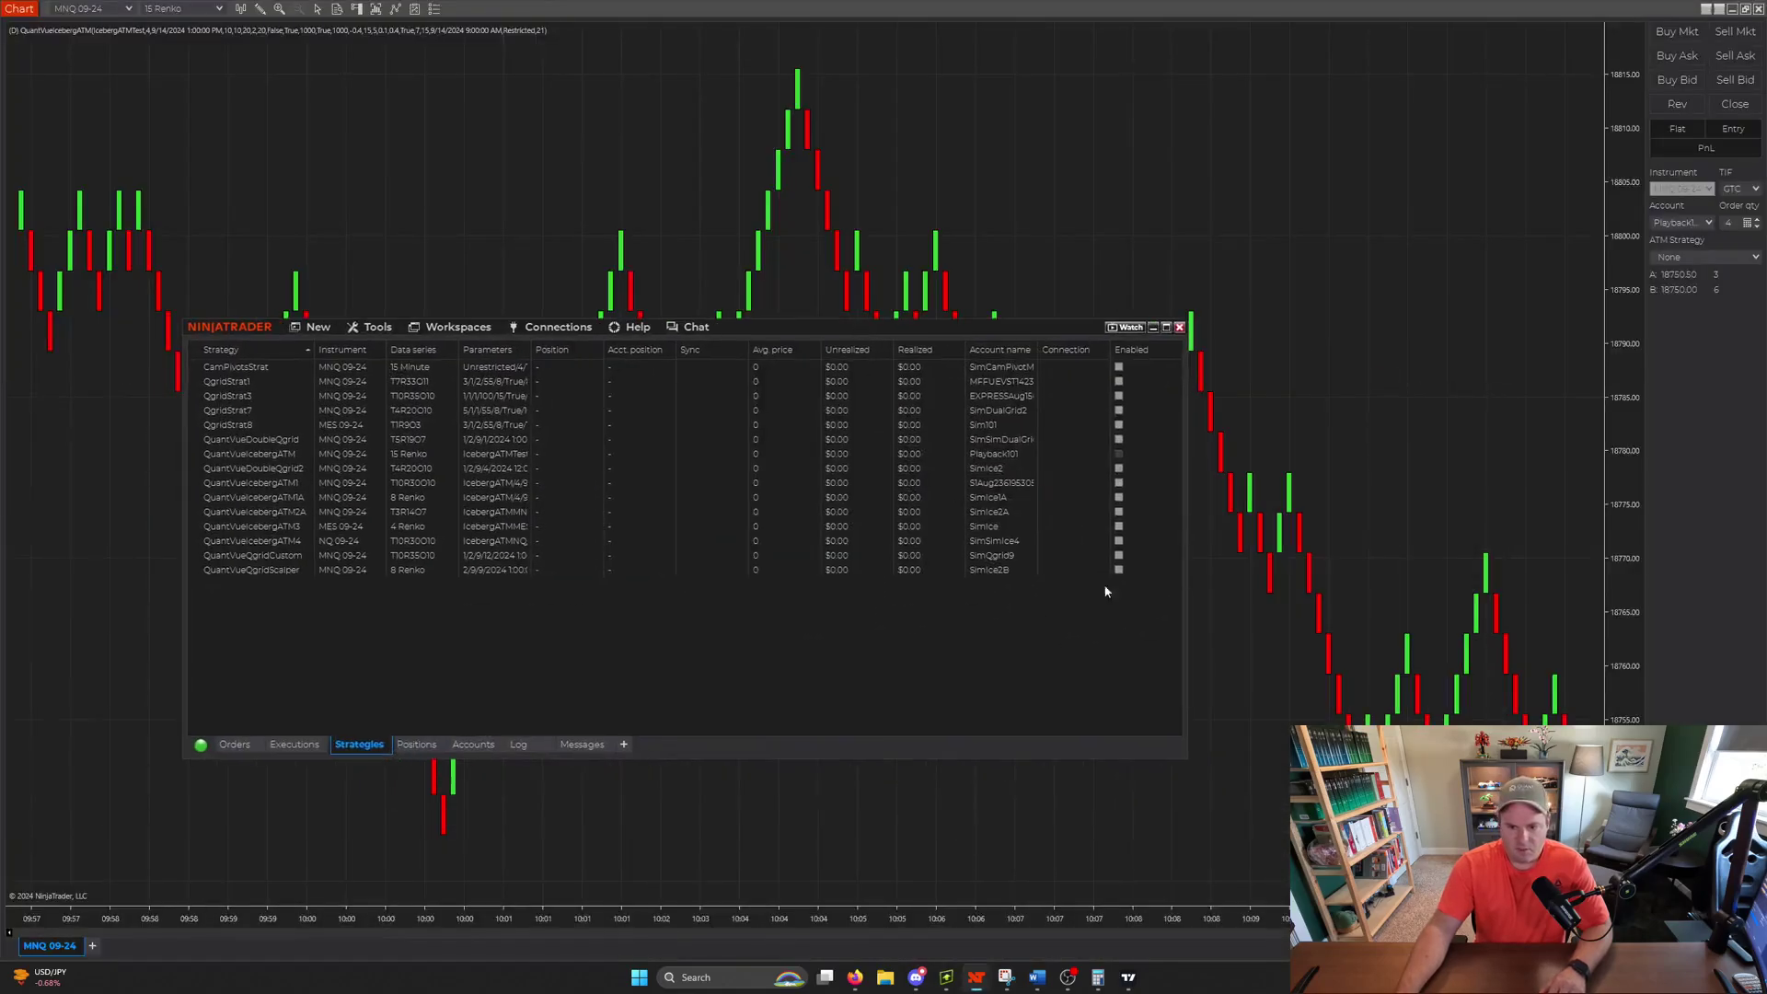
click(1120, 455)
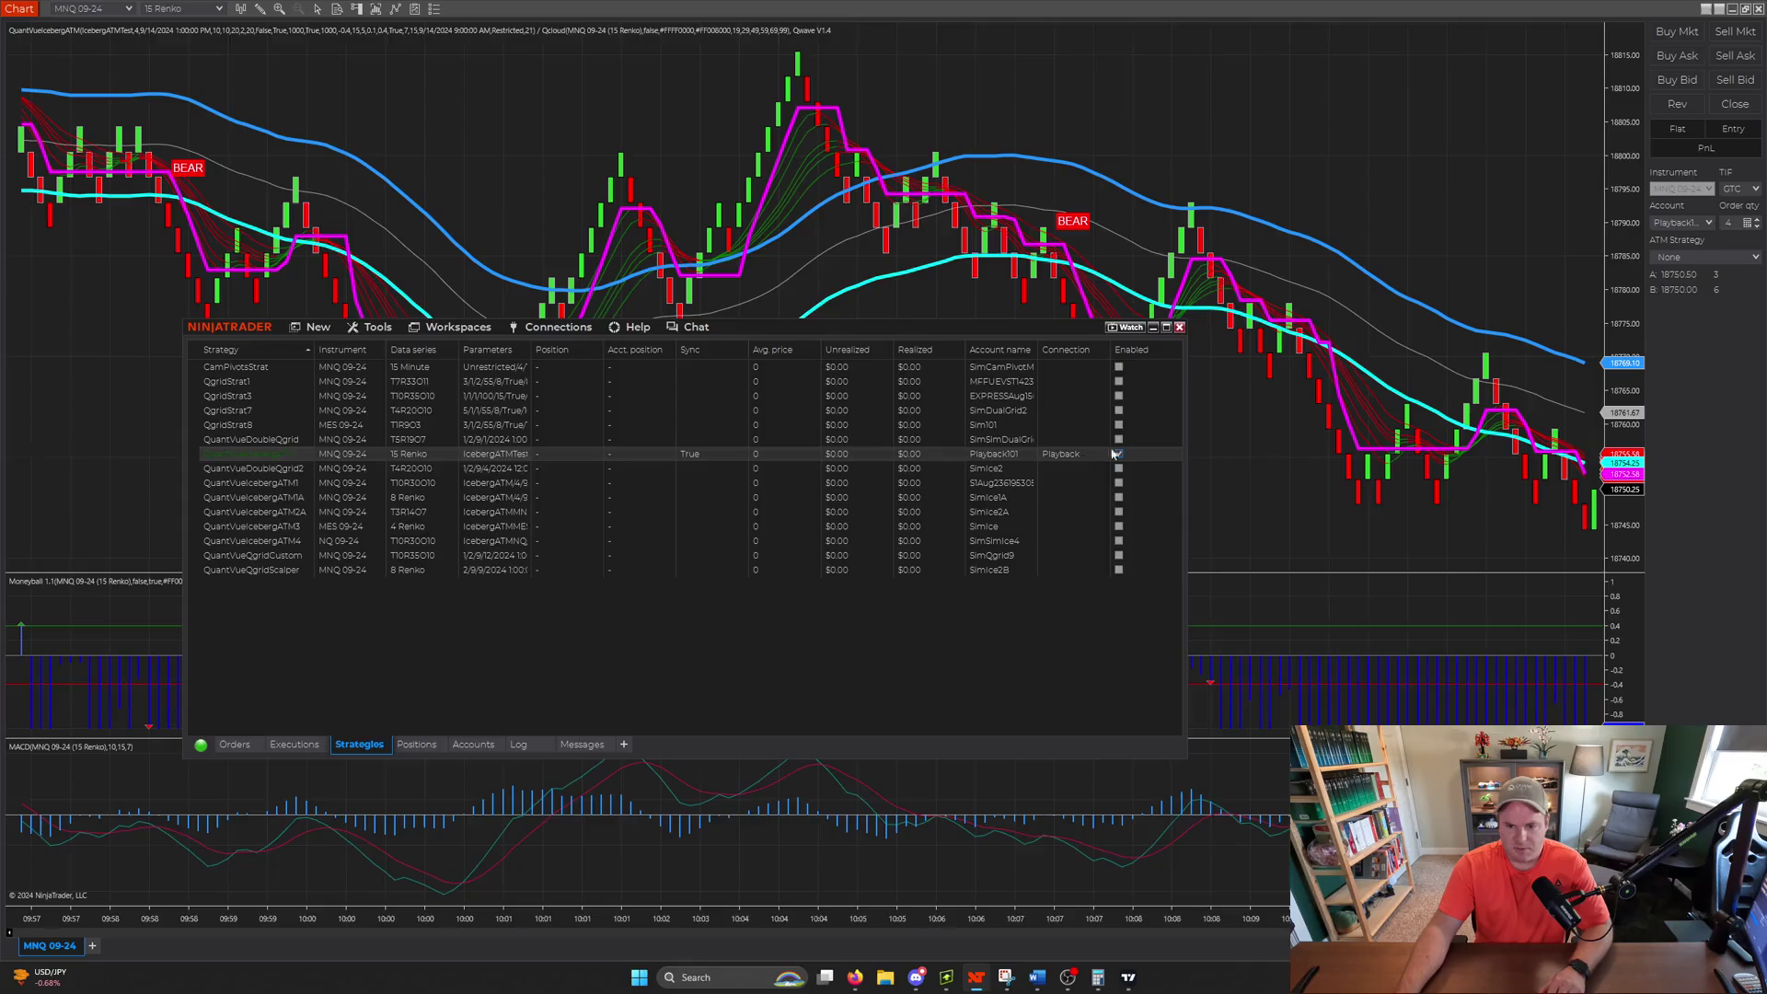
click(1155, 329)
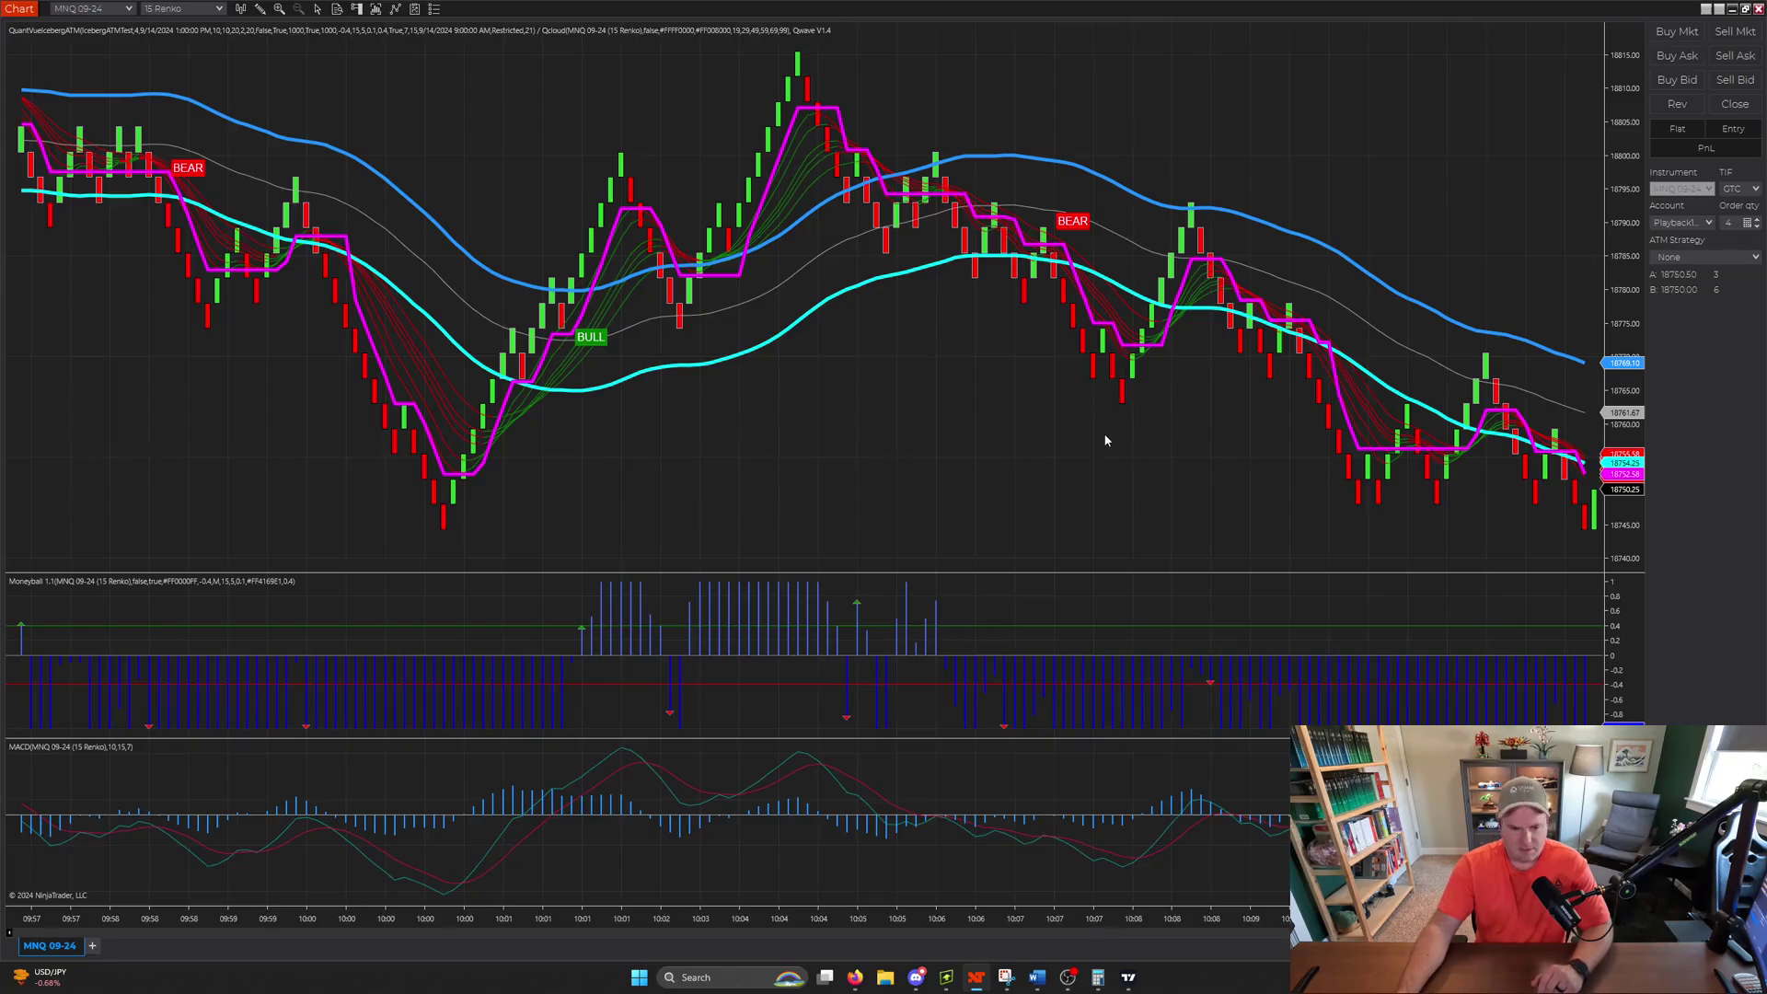
Step: Reopen the Strategies dialog, move it up and left, and make it shorter
click(414, 9)
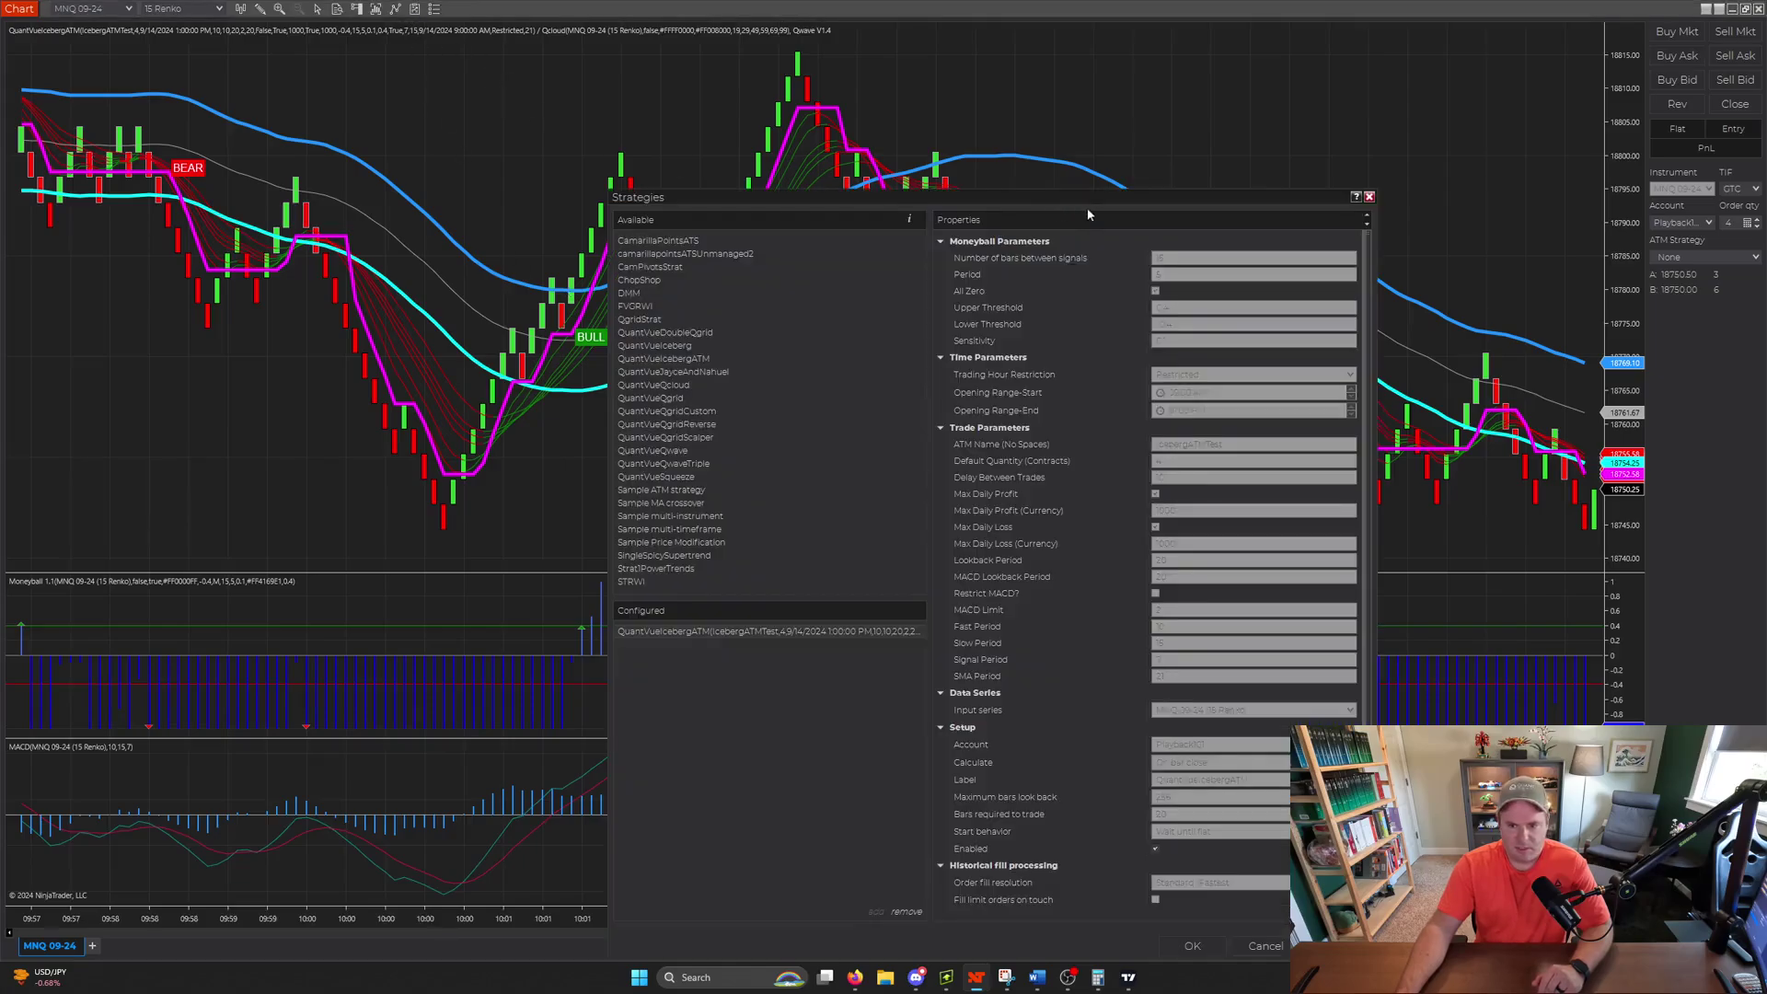
drag(1089, 207, 729, 140)
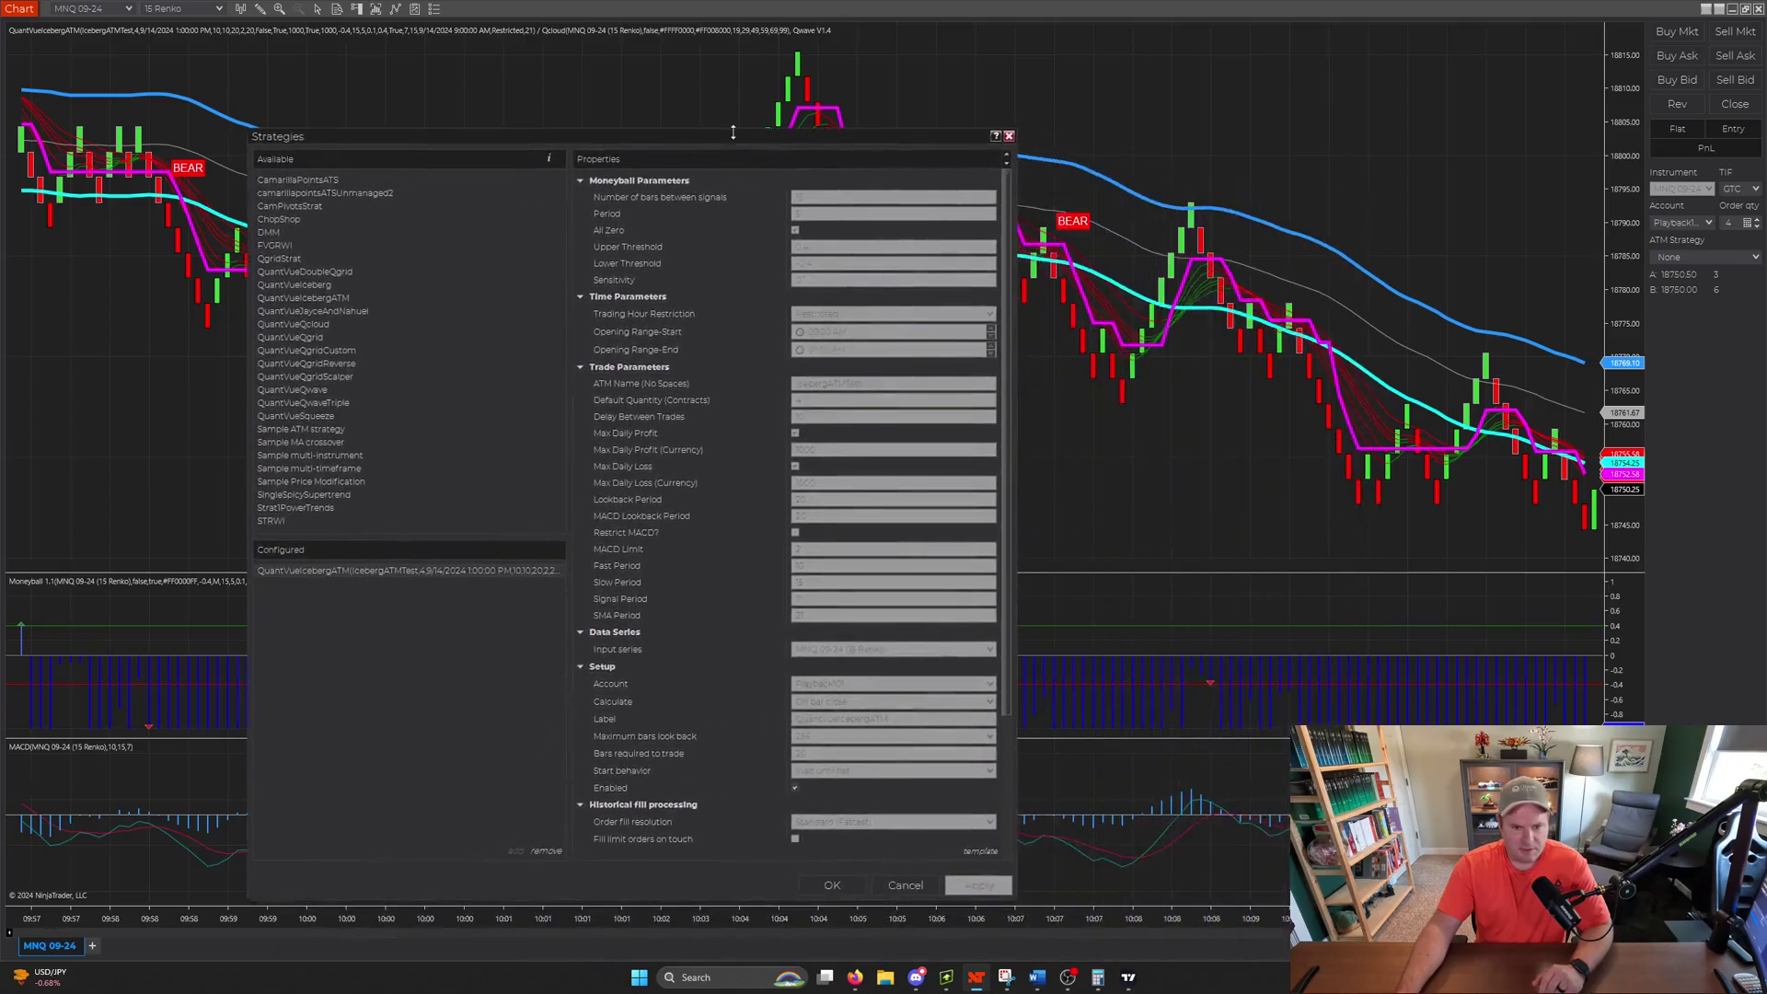
drag(730, 130, 746, 19)
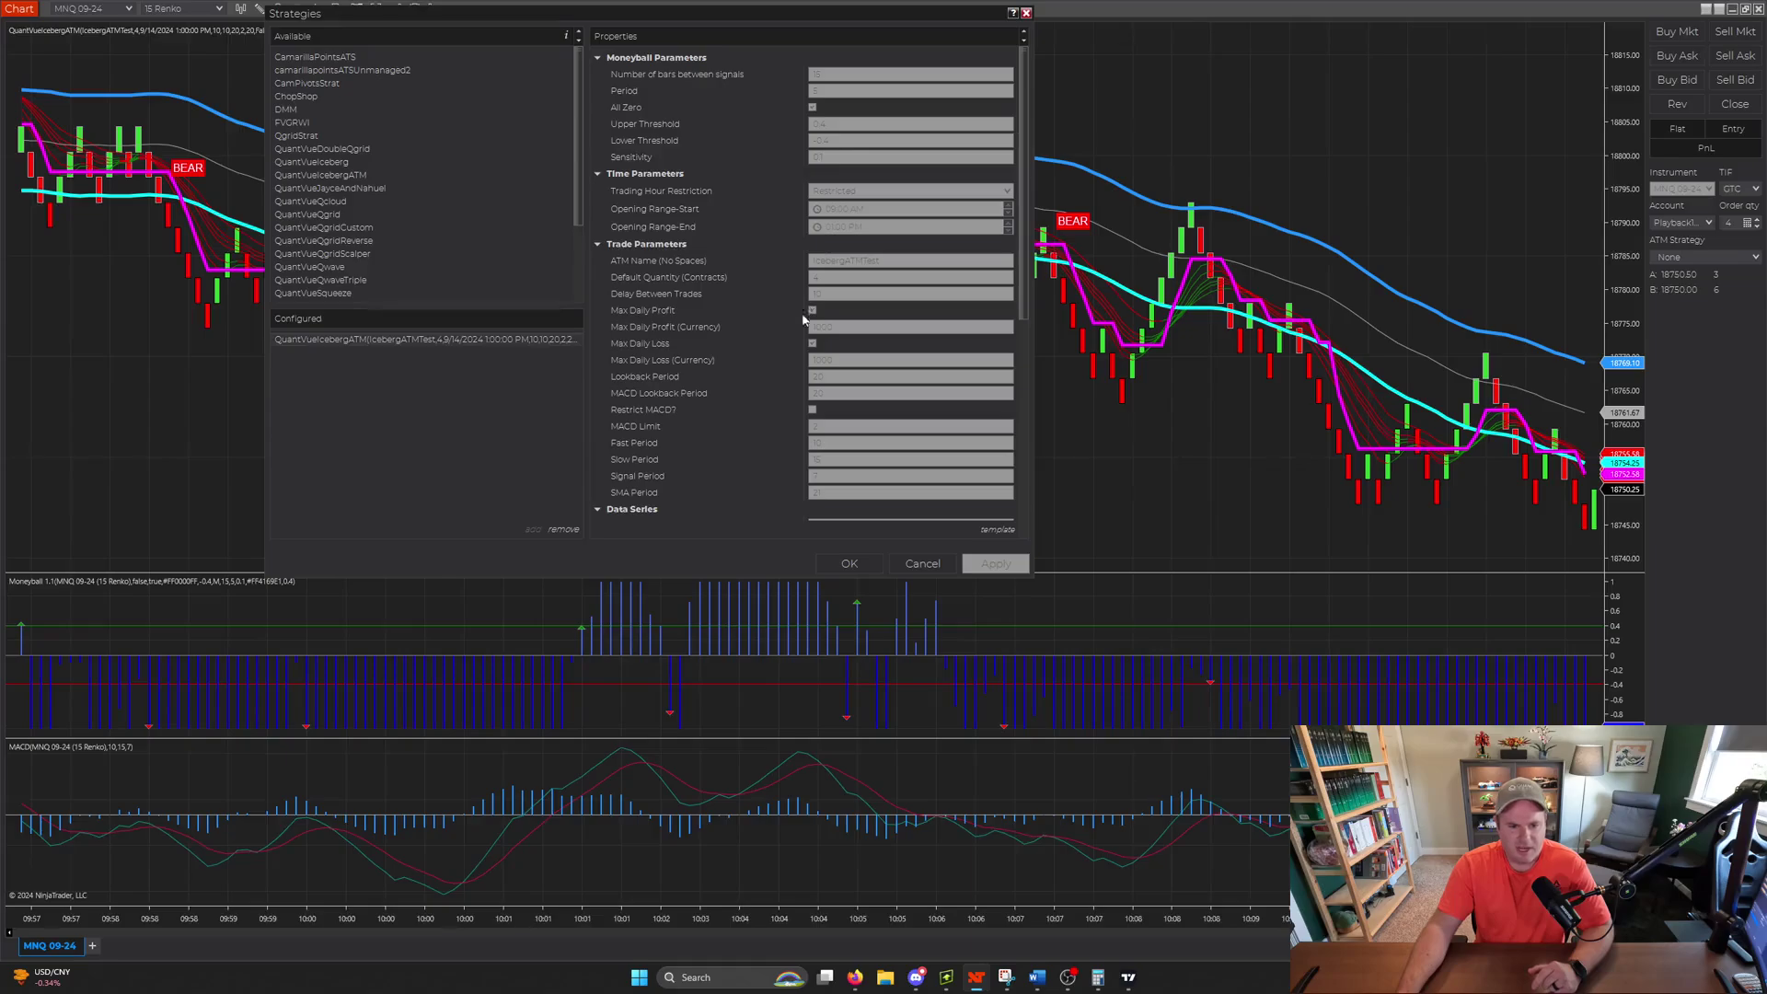
Step: Tick the Max Daily Loss checkbox and select the Max Daily Profit (Currency) field
click(812, 342)
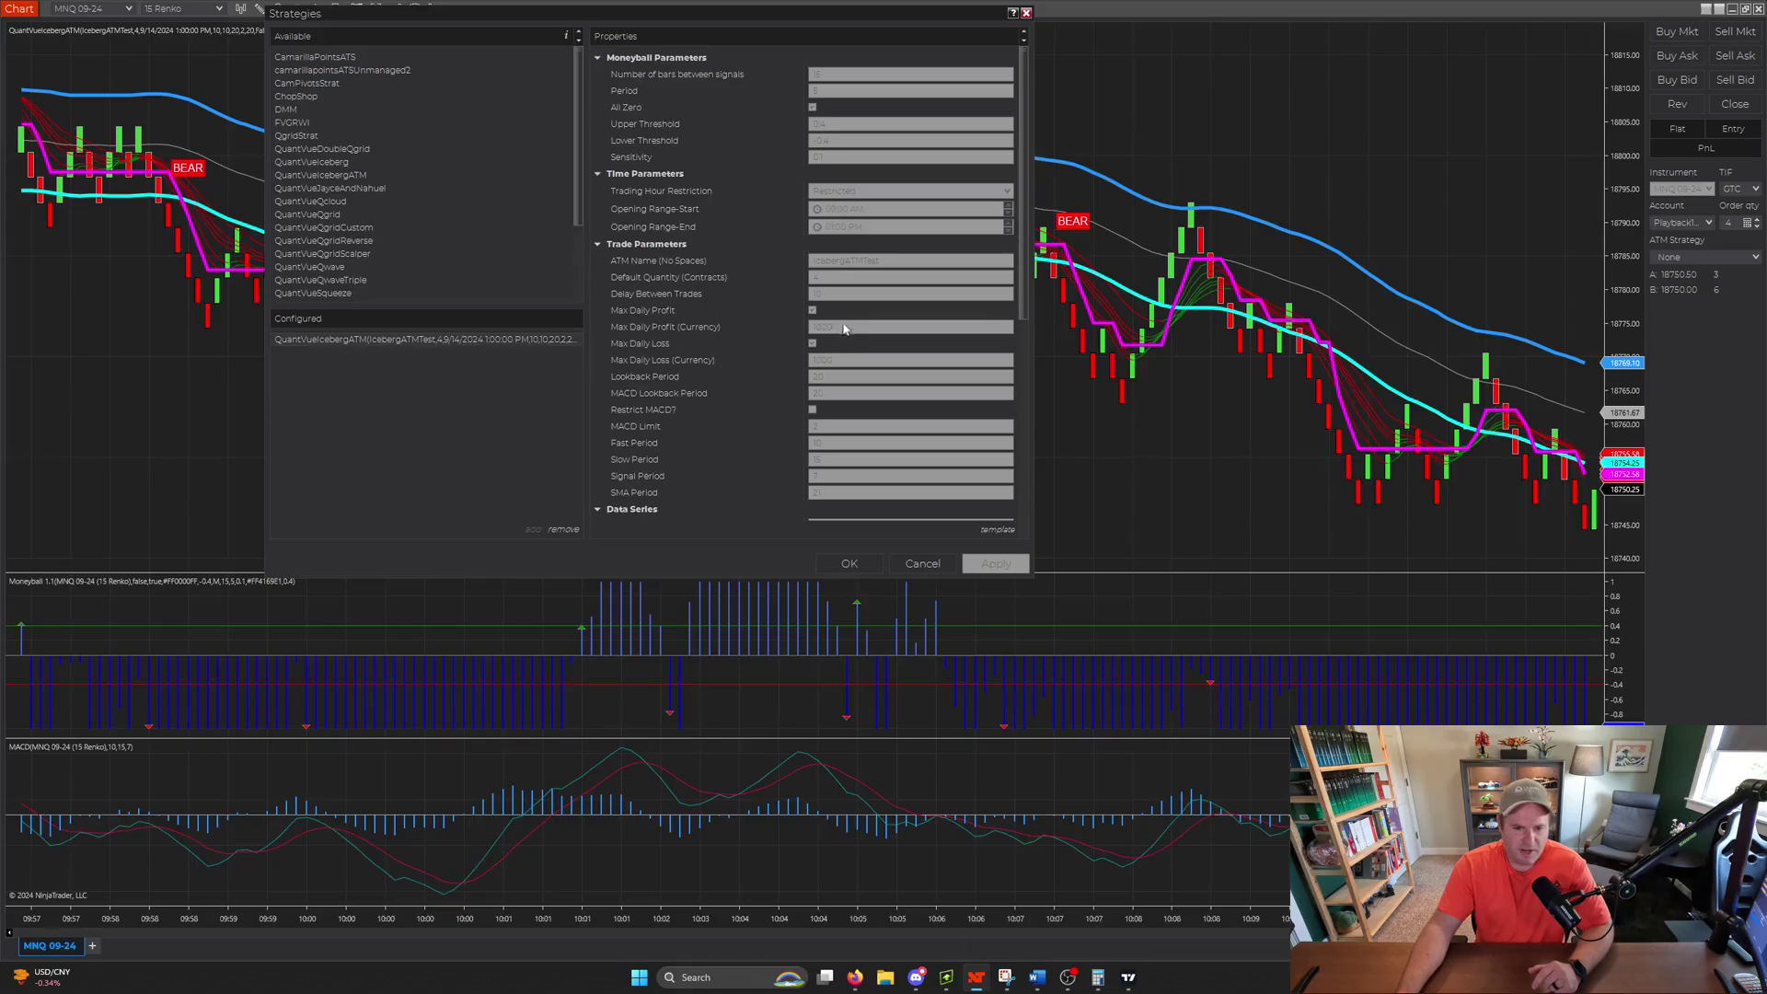
click(814, 329)
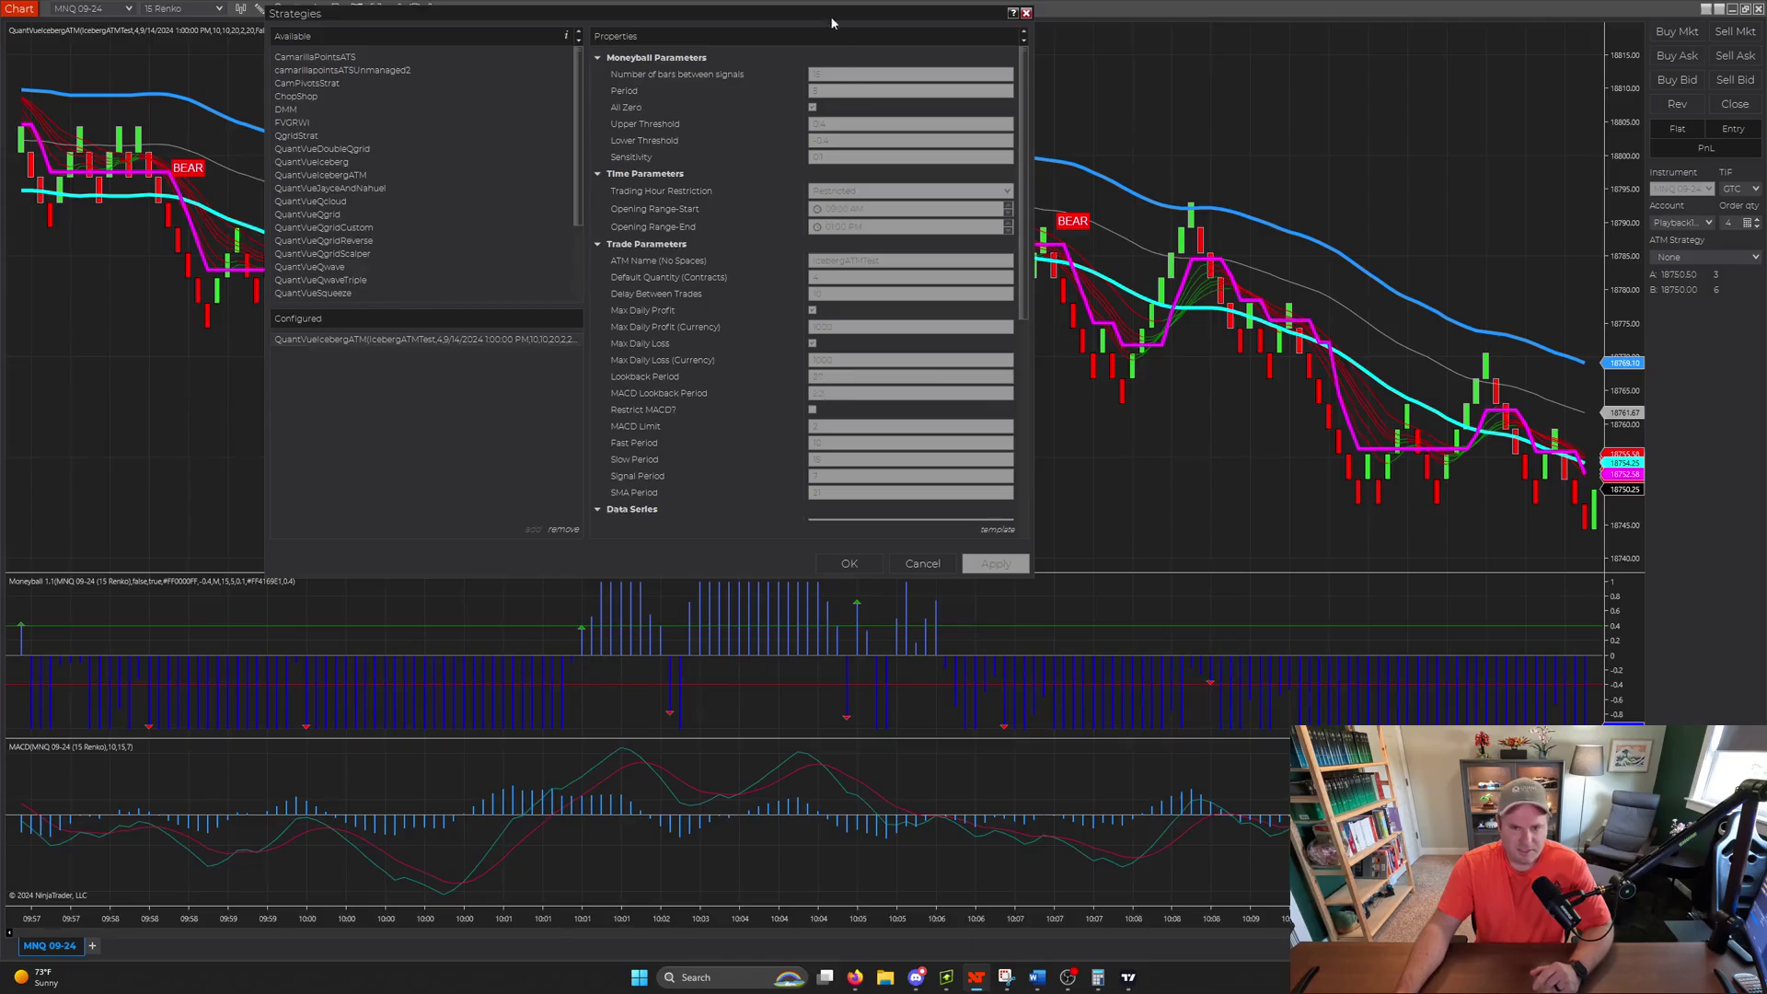
Step: Drag the Strategies dialog further left across the chart
drag(831, 23, 648, 36)
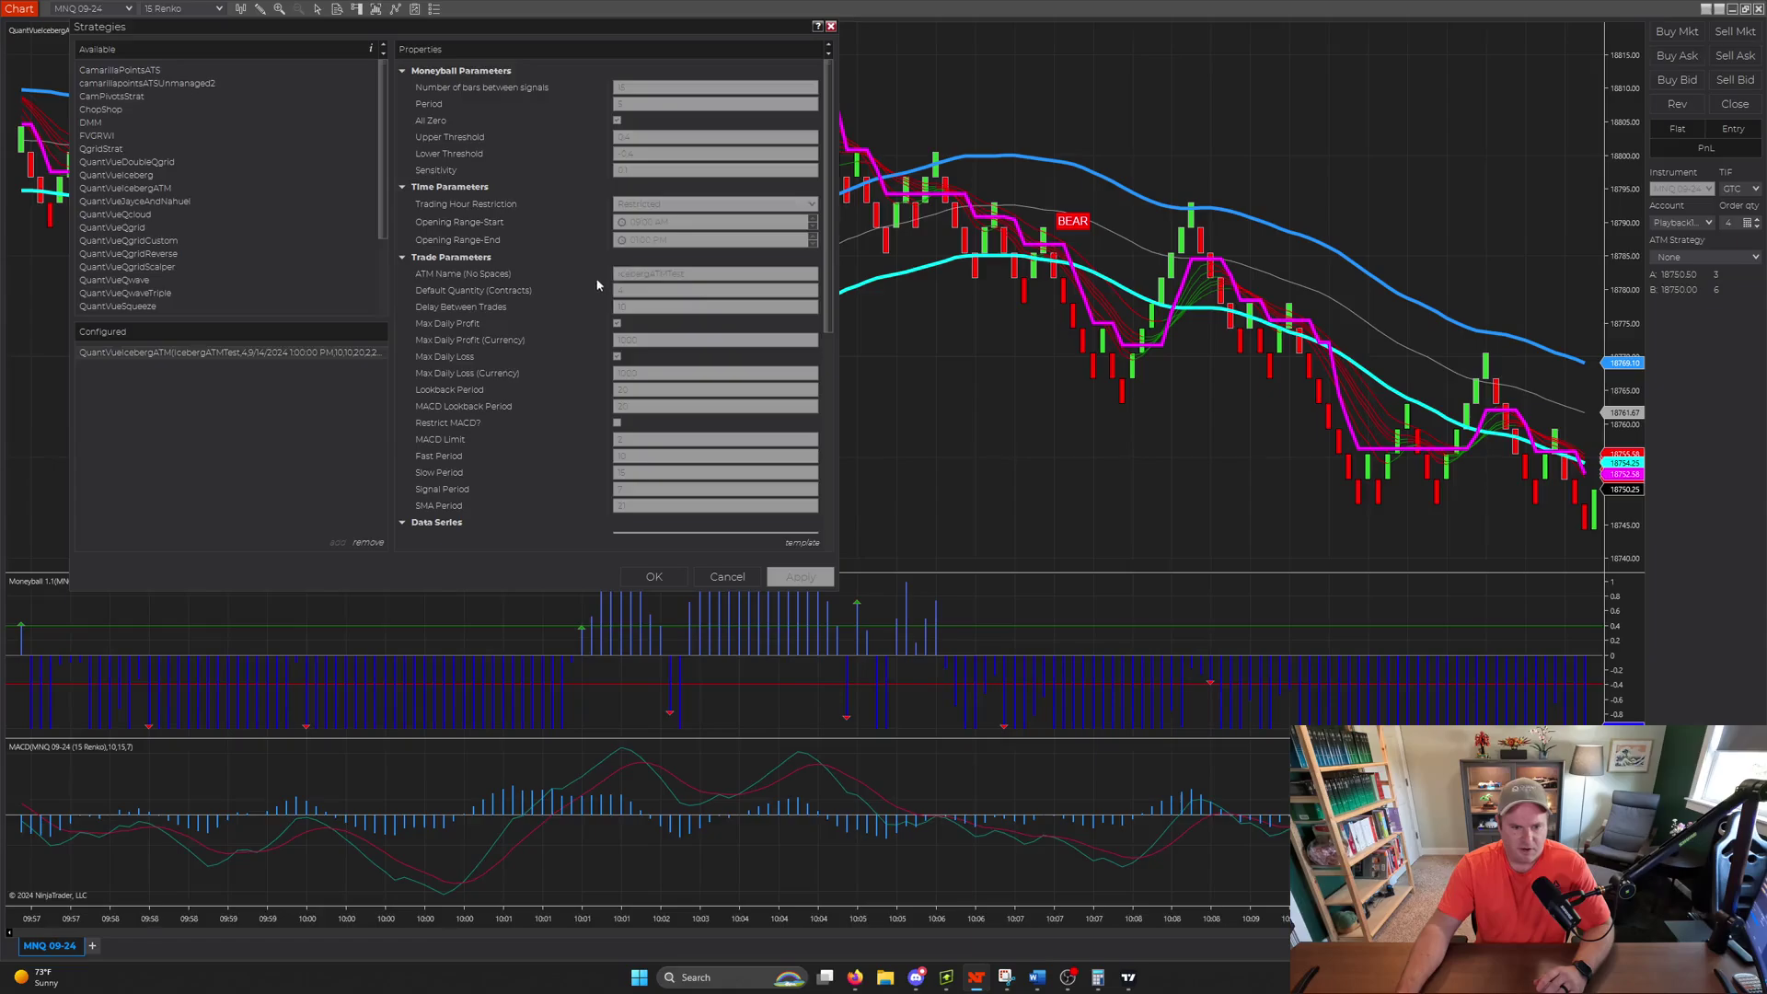
Step: Apply the Iceberg strategy and choose Custom from the Chart Trader ATM Strategy list
click(653, 578)
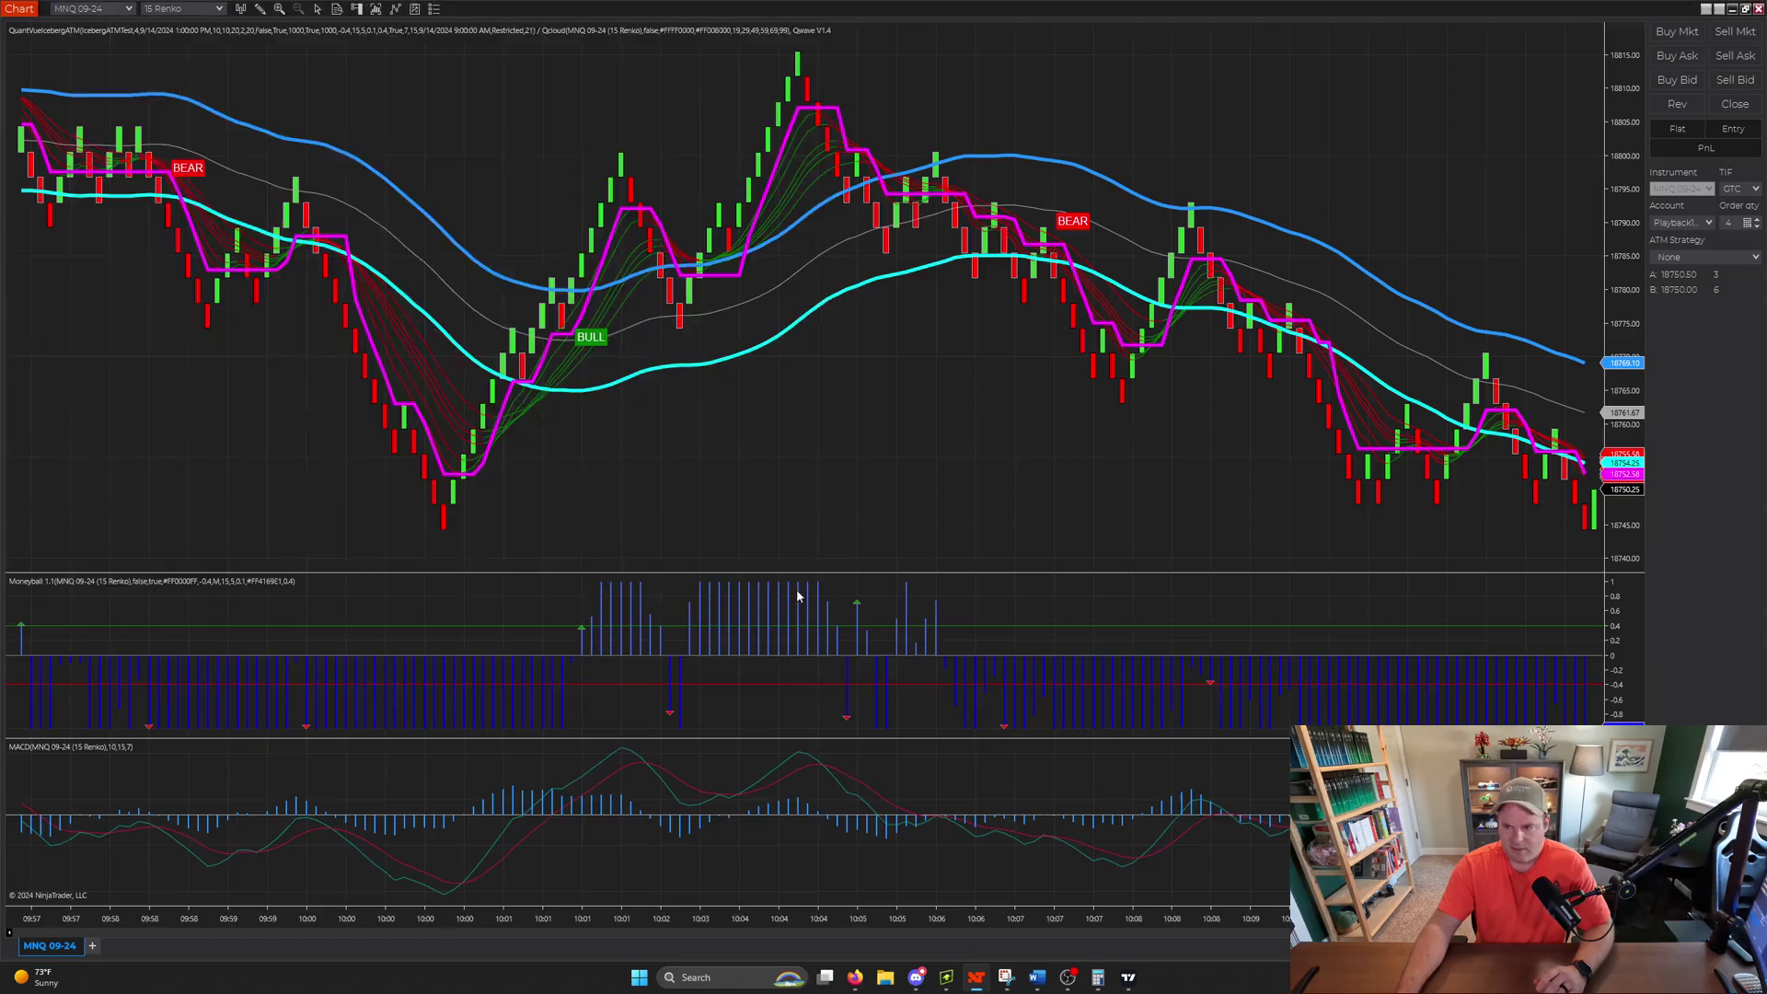
click(1757, 259)
click(1713, 276)
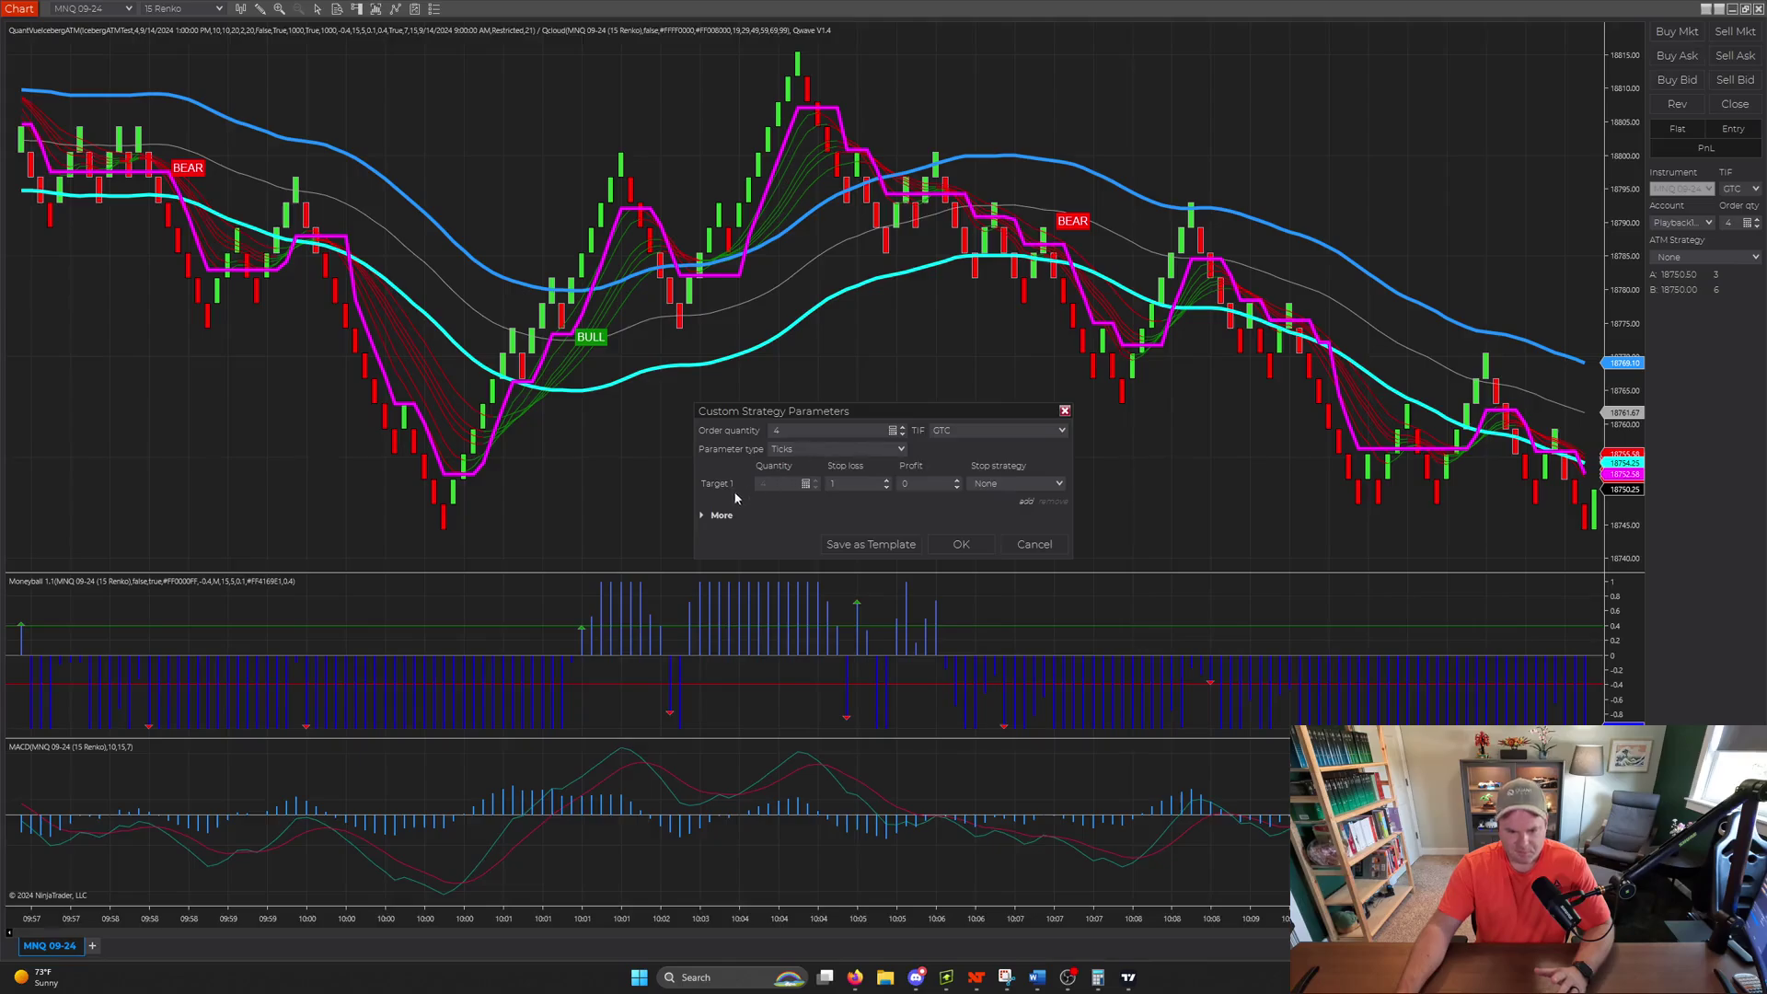
Step: Add targets up to Target 4 and set Target 1's quantity to 1
click(1027, 503)
click(1027, 519)
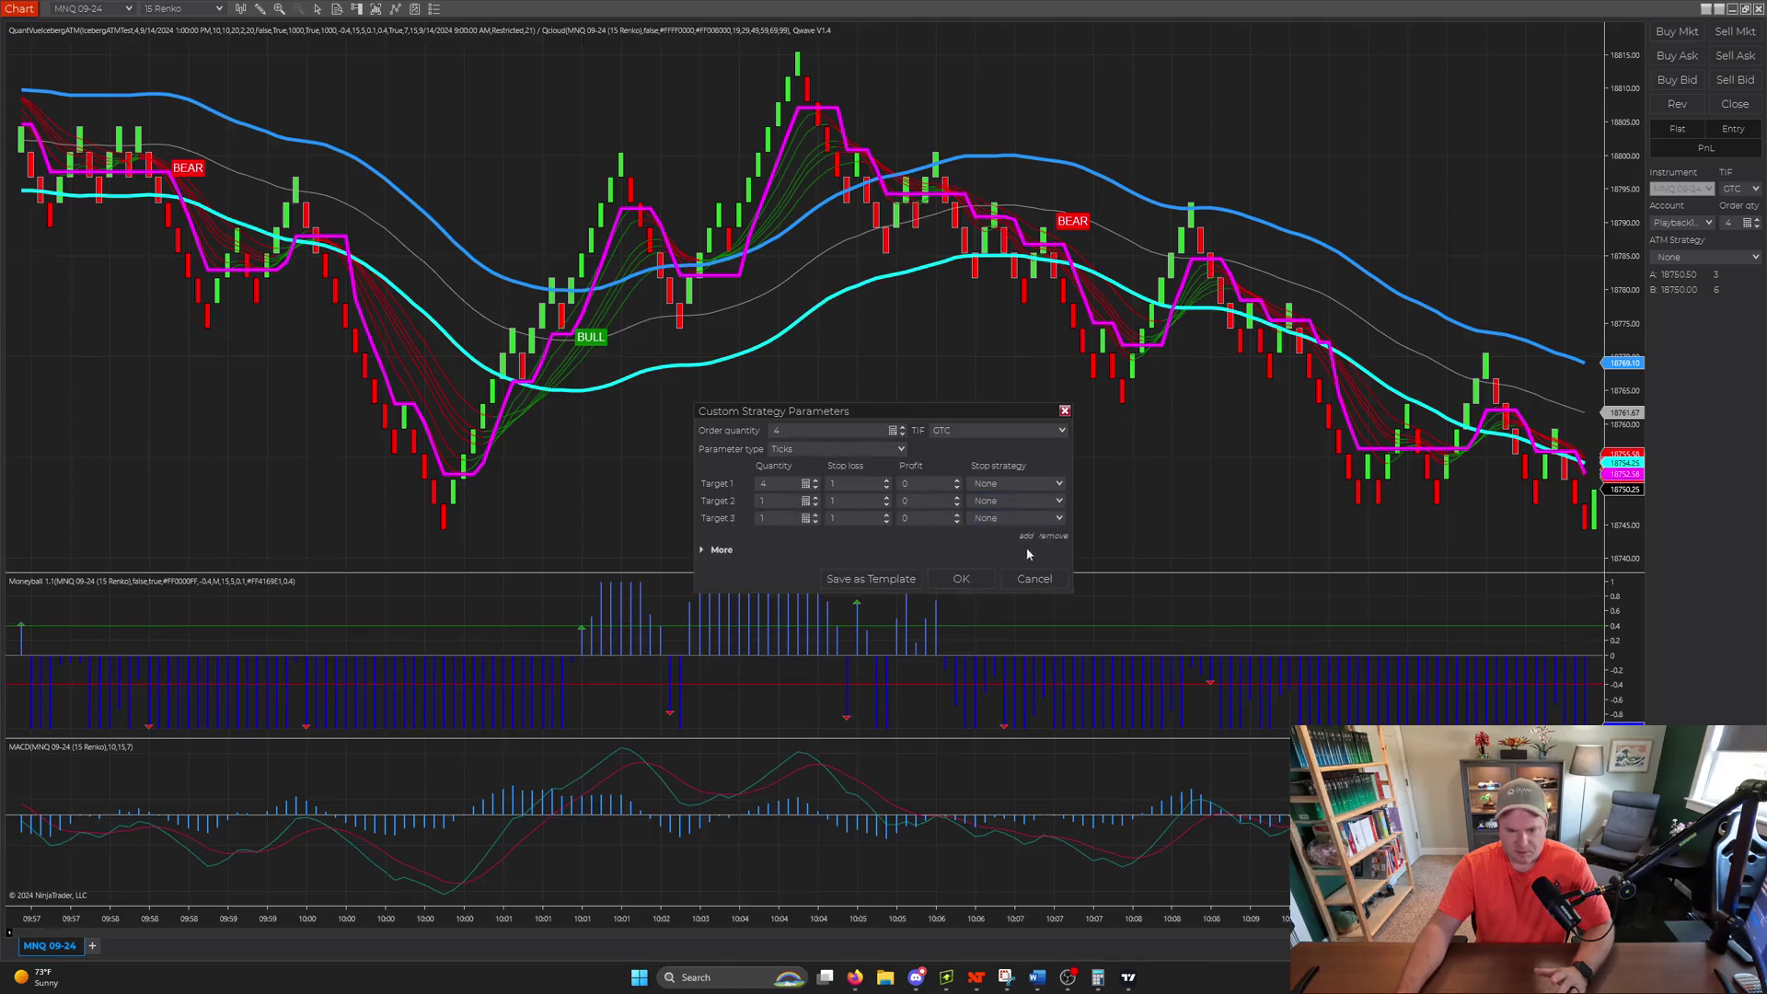
click(1028, 538)
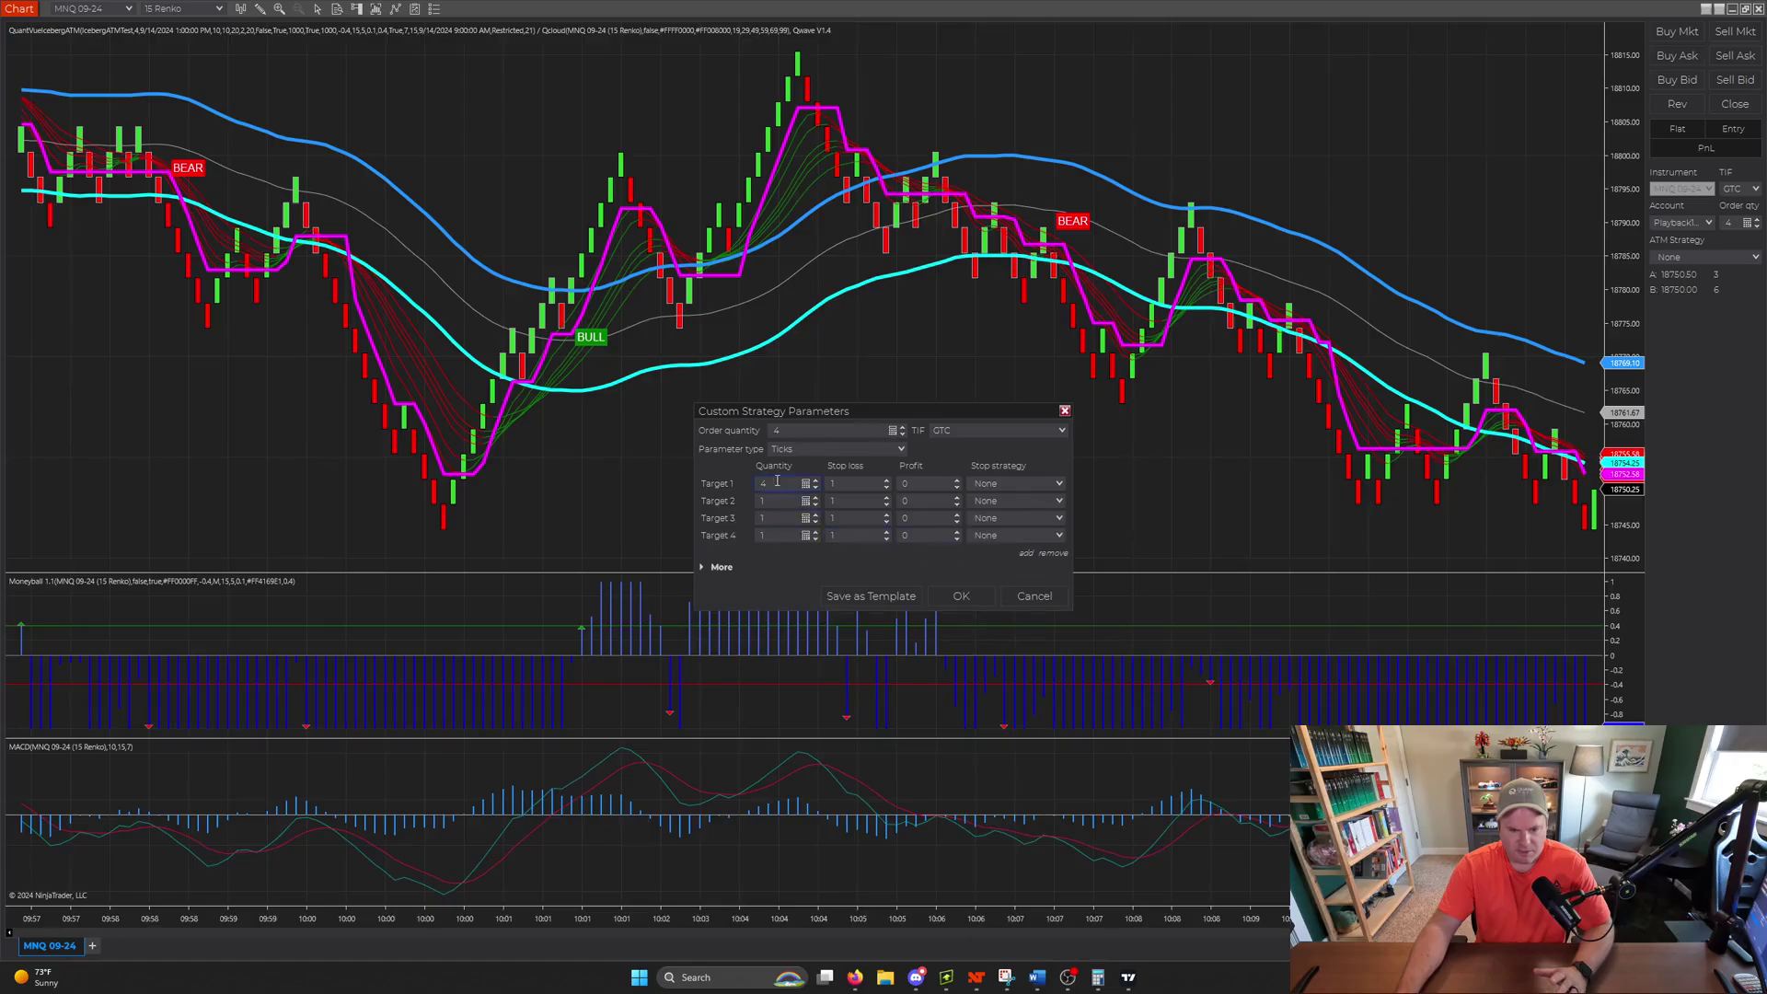
click(817, 488)
click(818, 489)
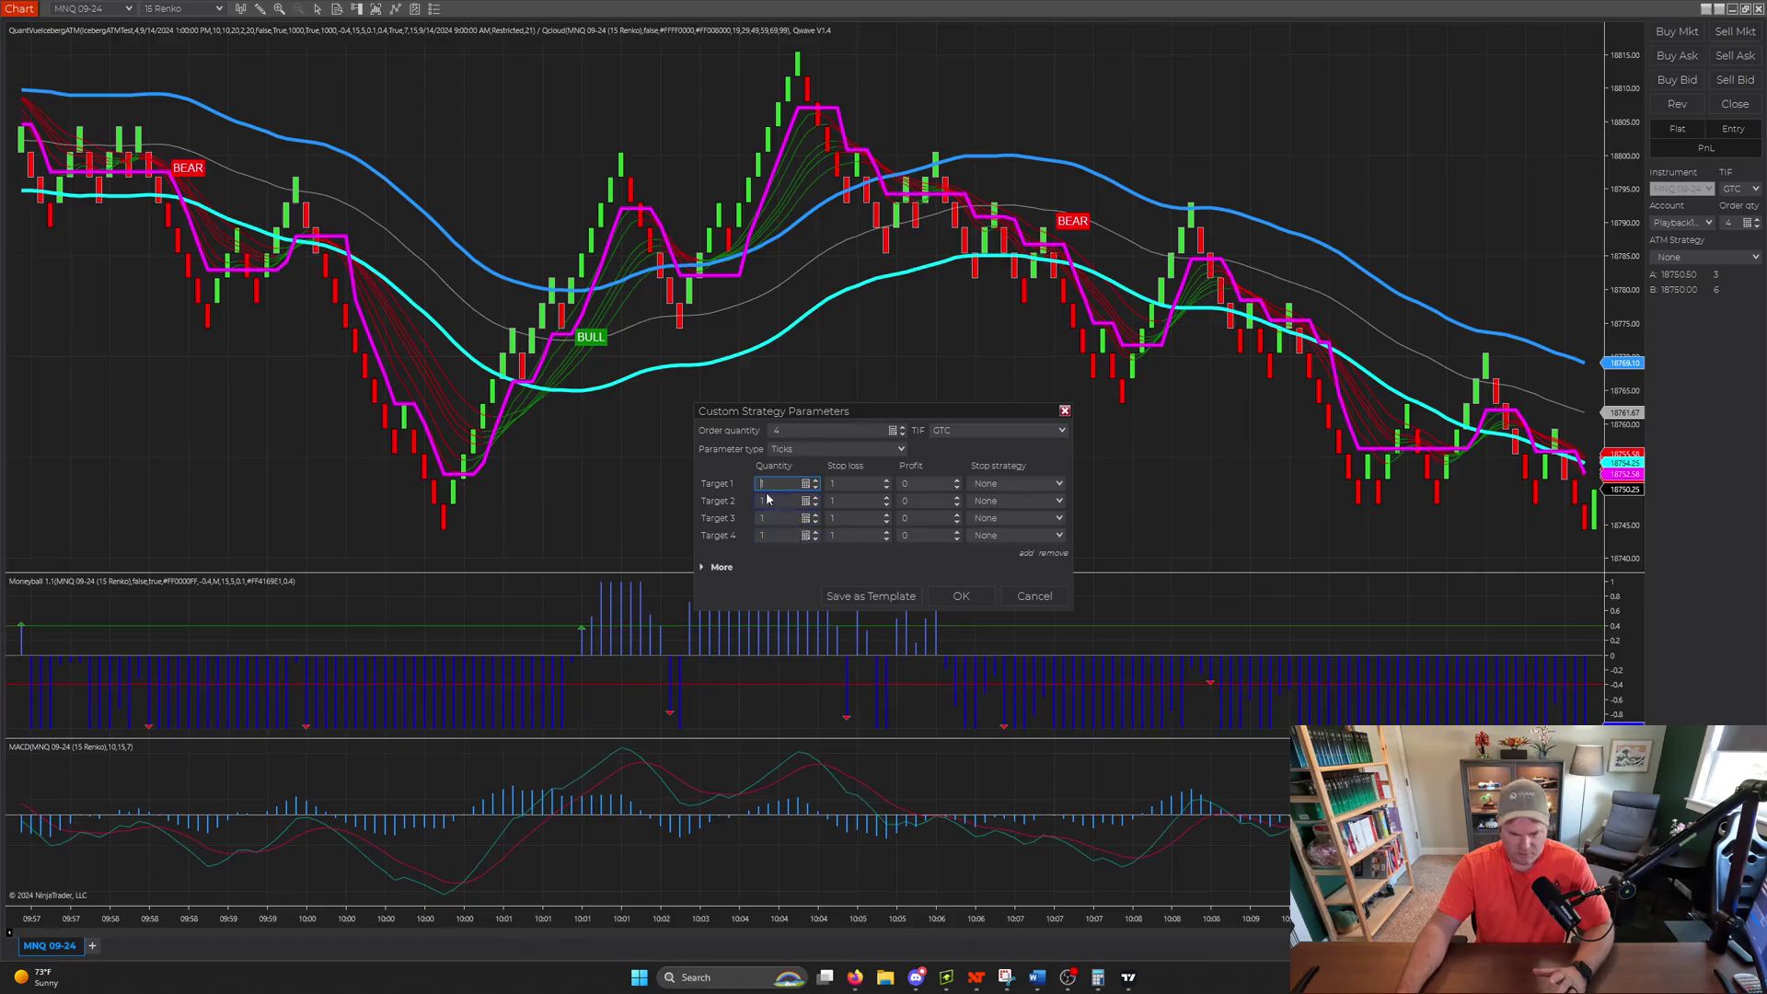
Step: Give all four targets a 40-tick stop loss
click(850, 486)
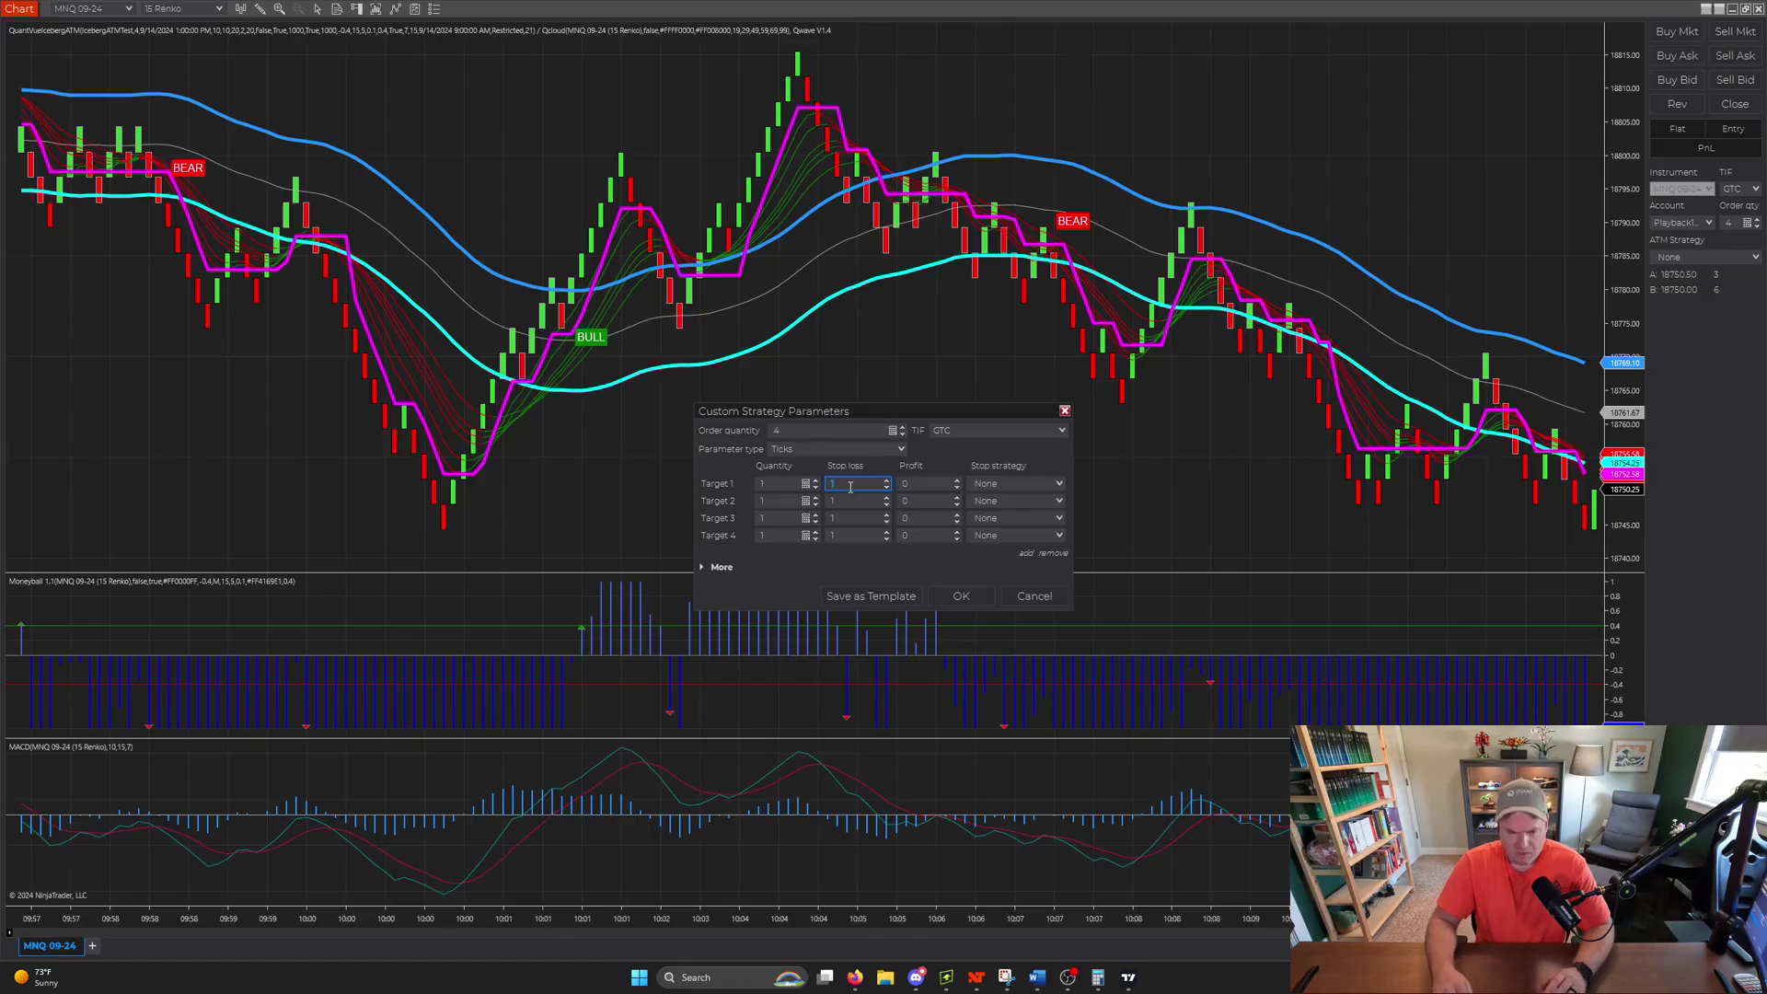
text(40)
key(Tab)
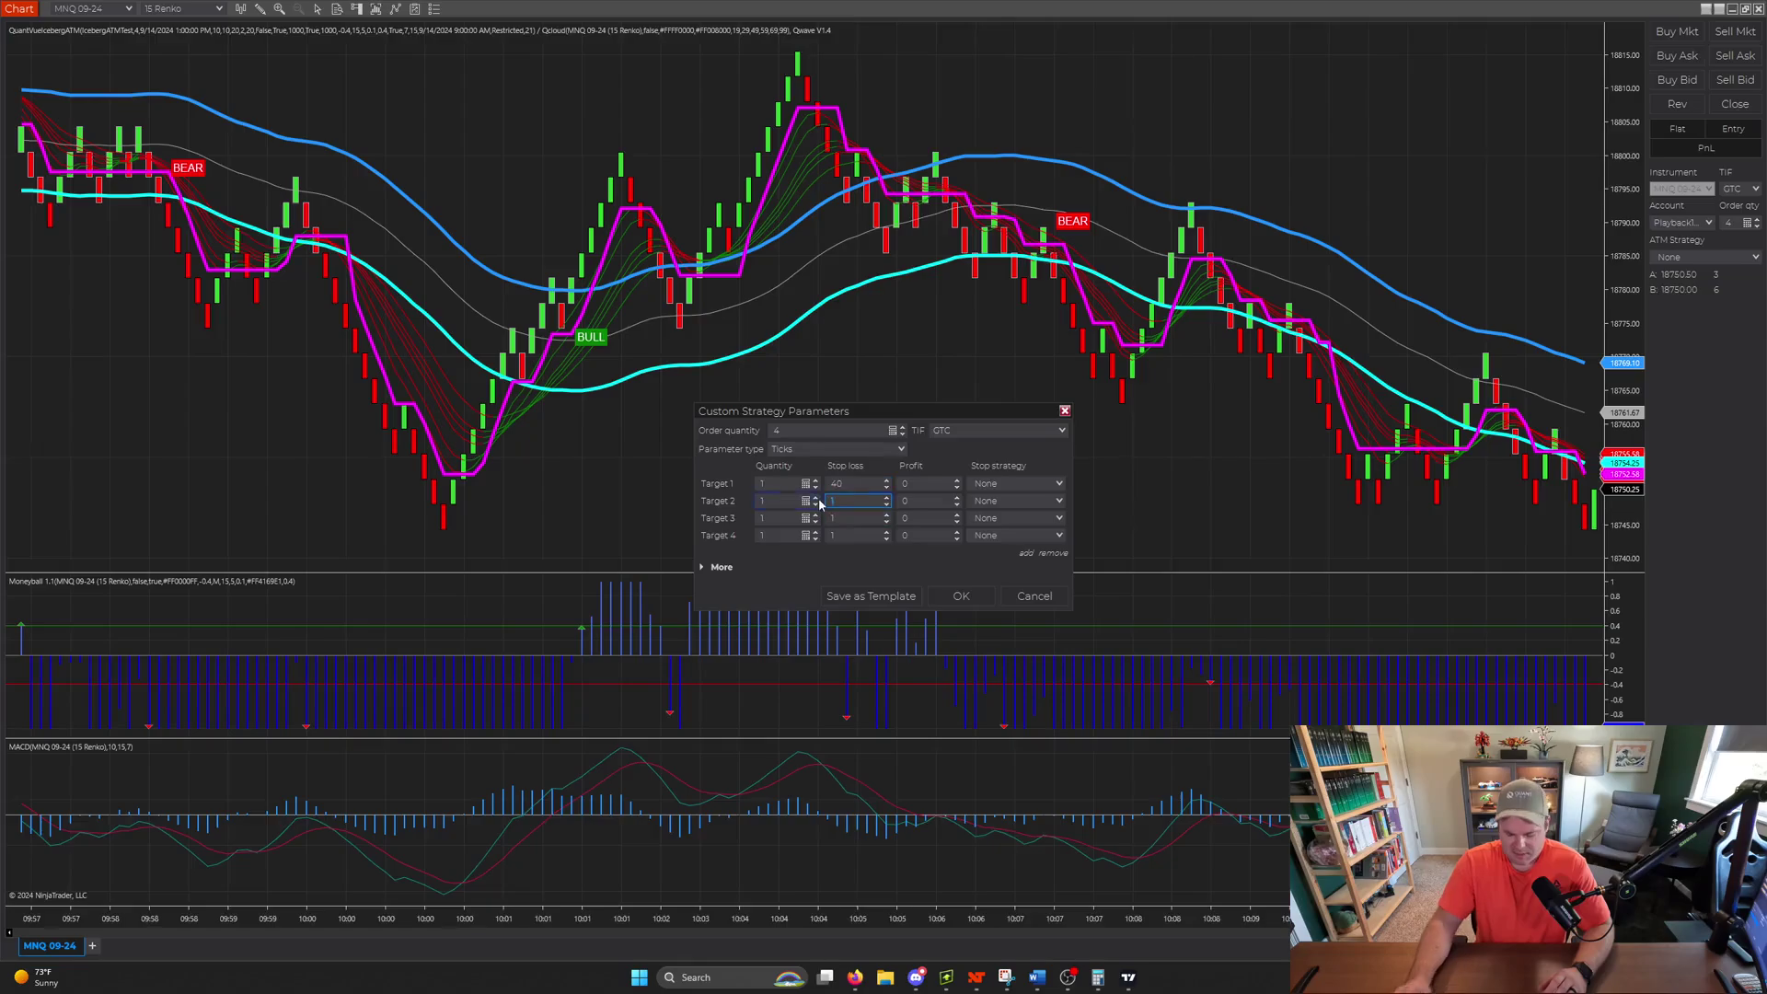
text(40)
click(870, 517)
double_click(834, 518)
text(40)
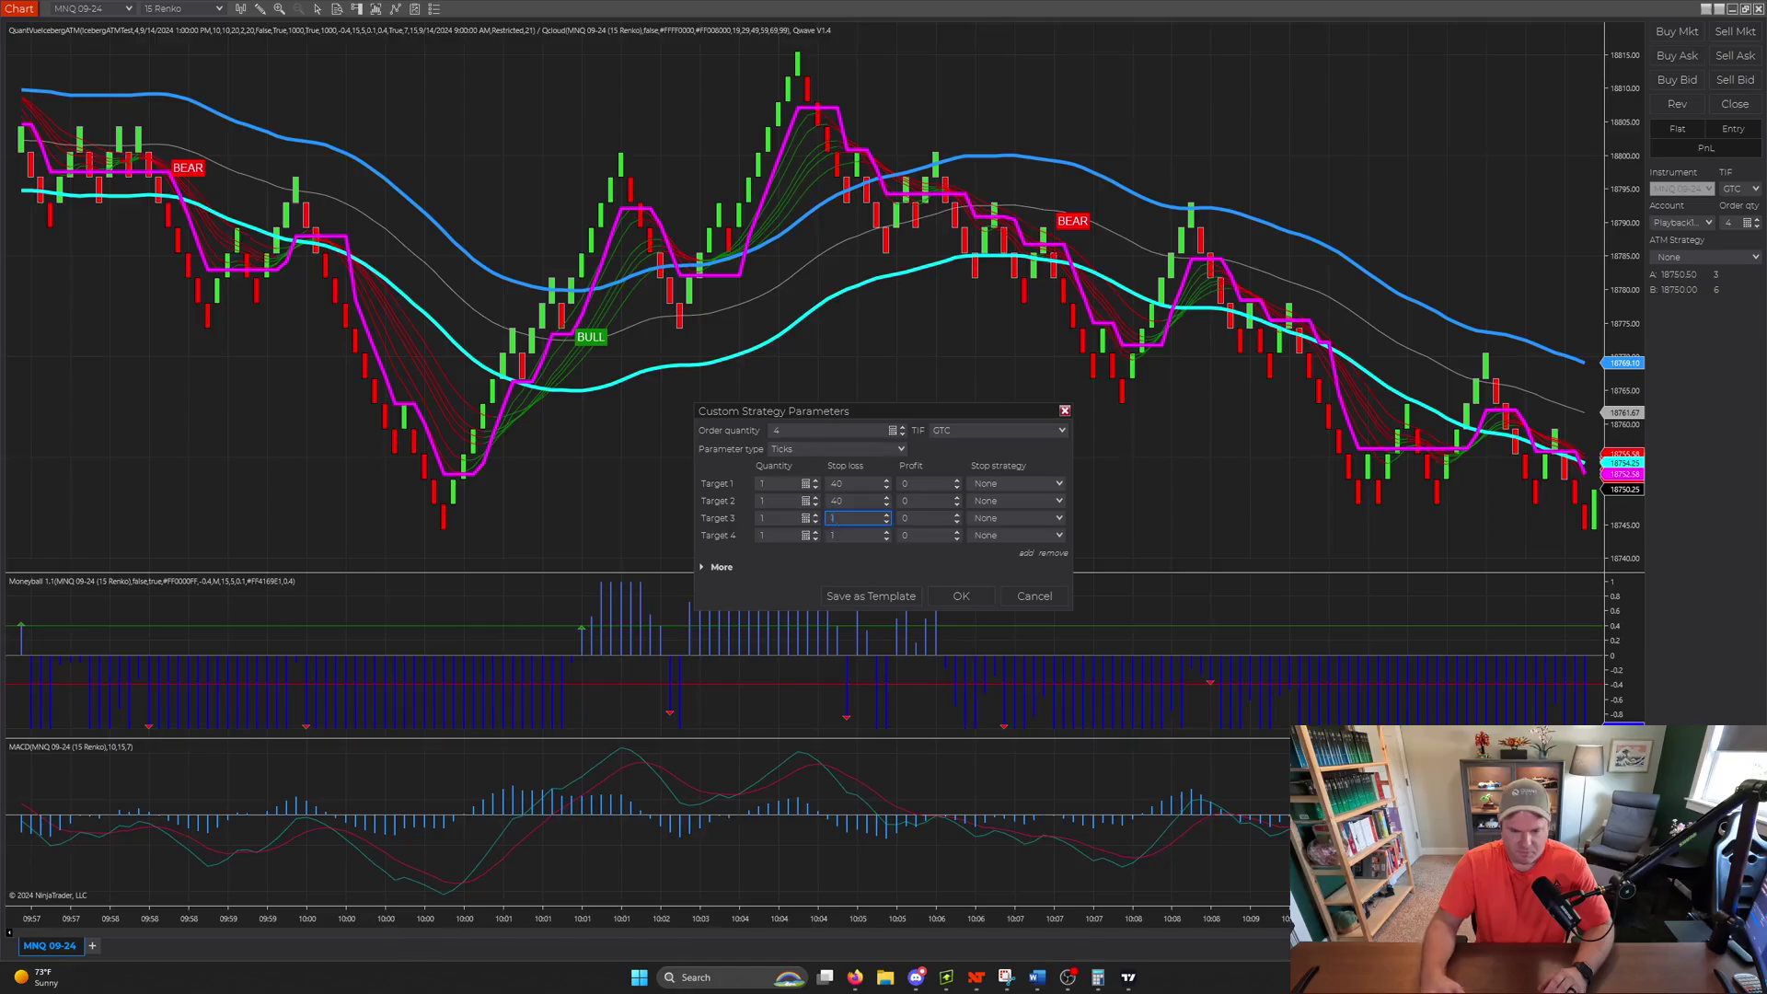
double_click(834, 535)
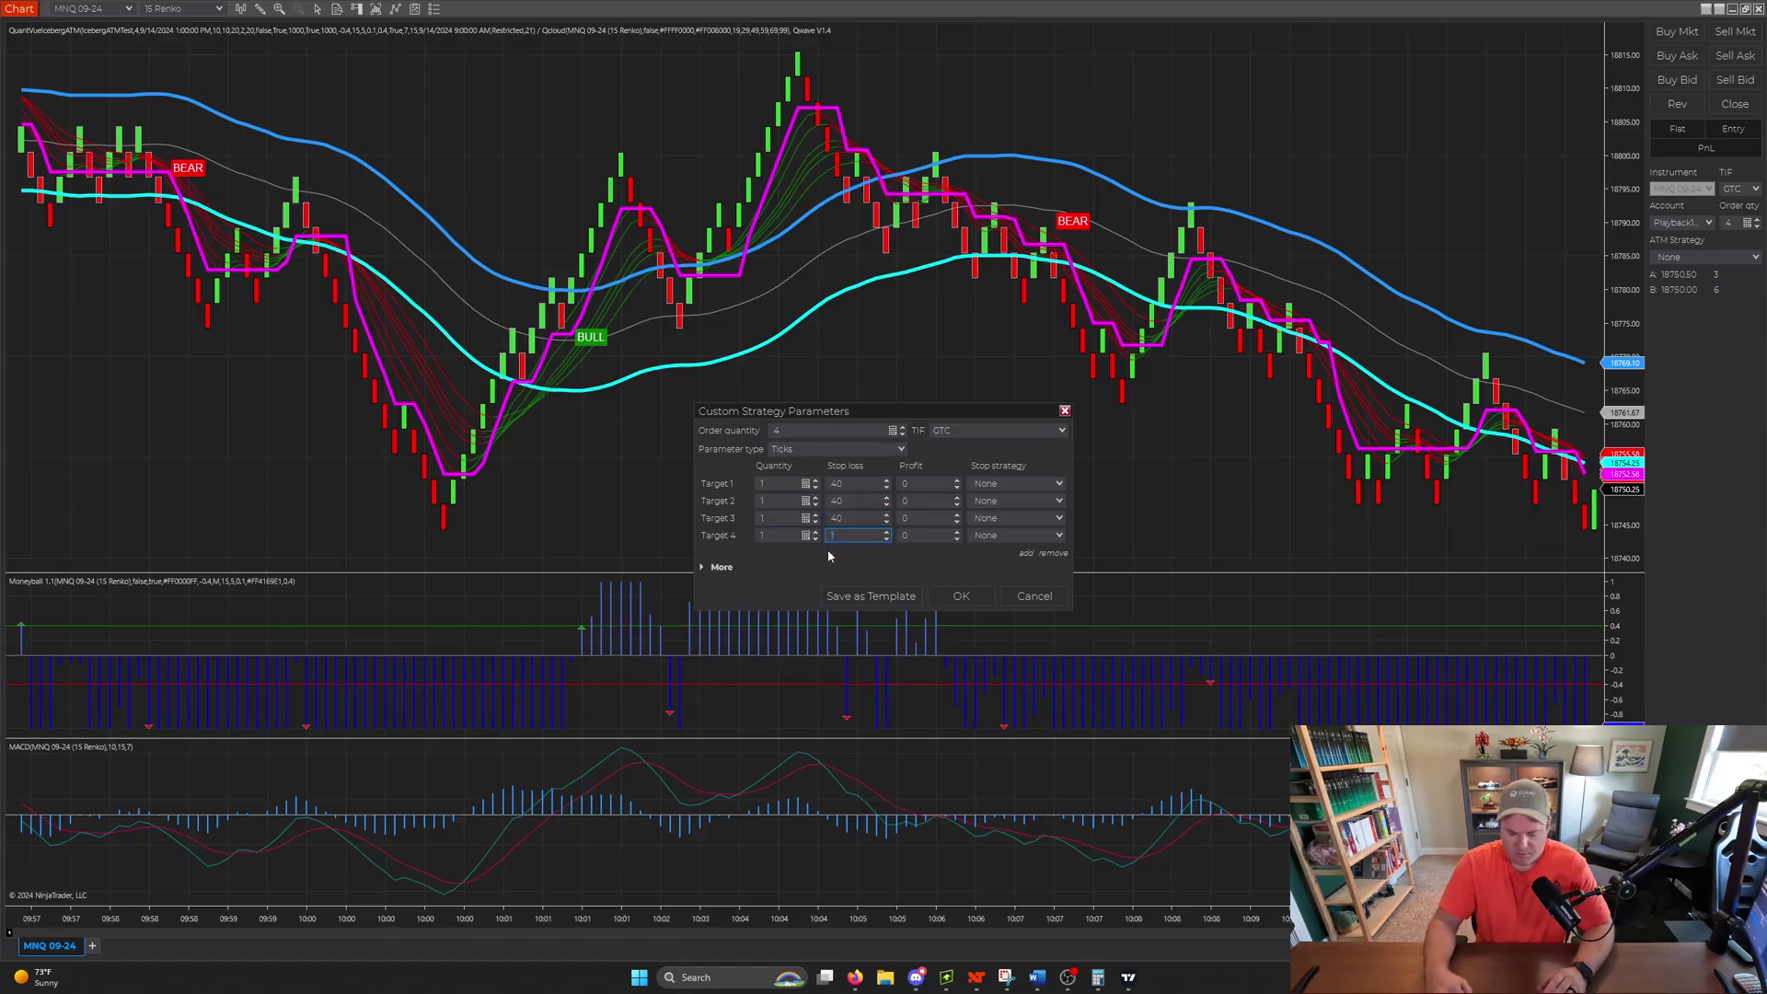
text(40)
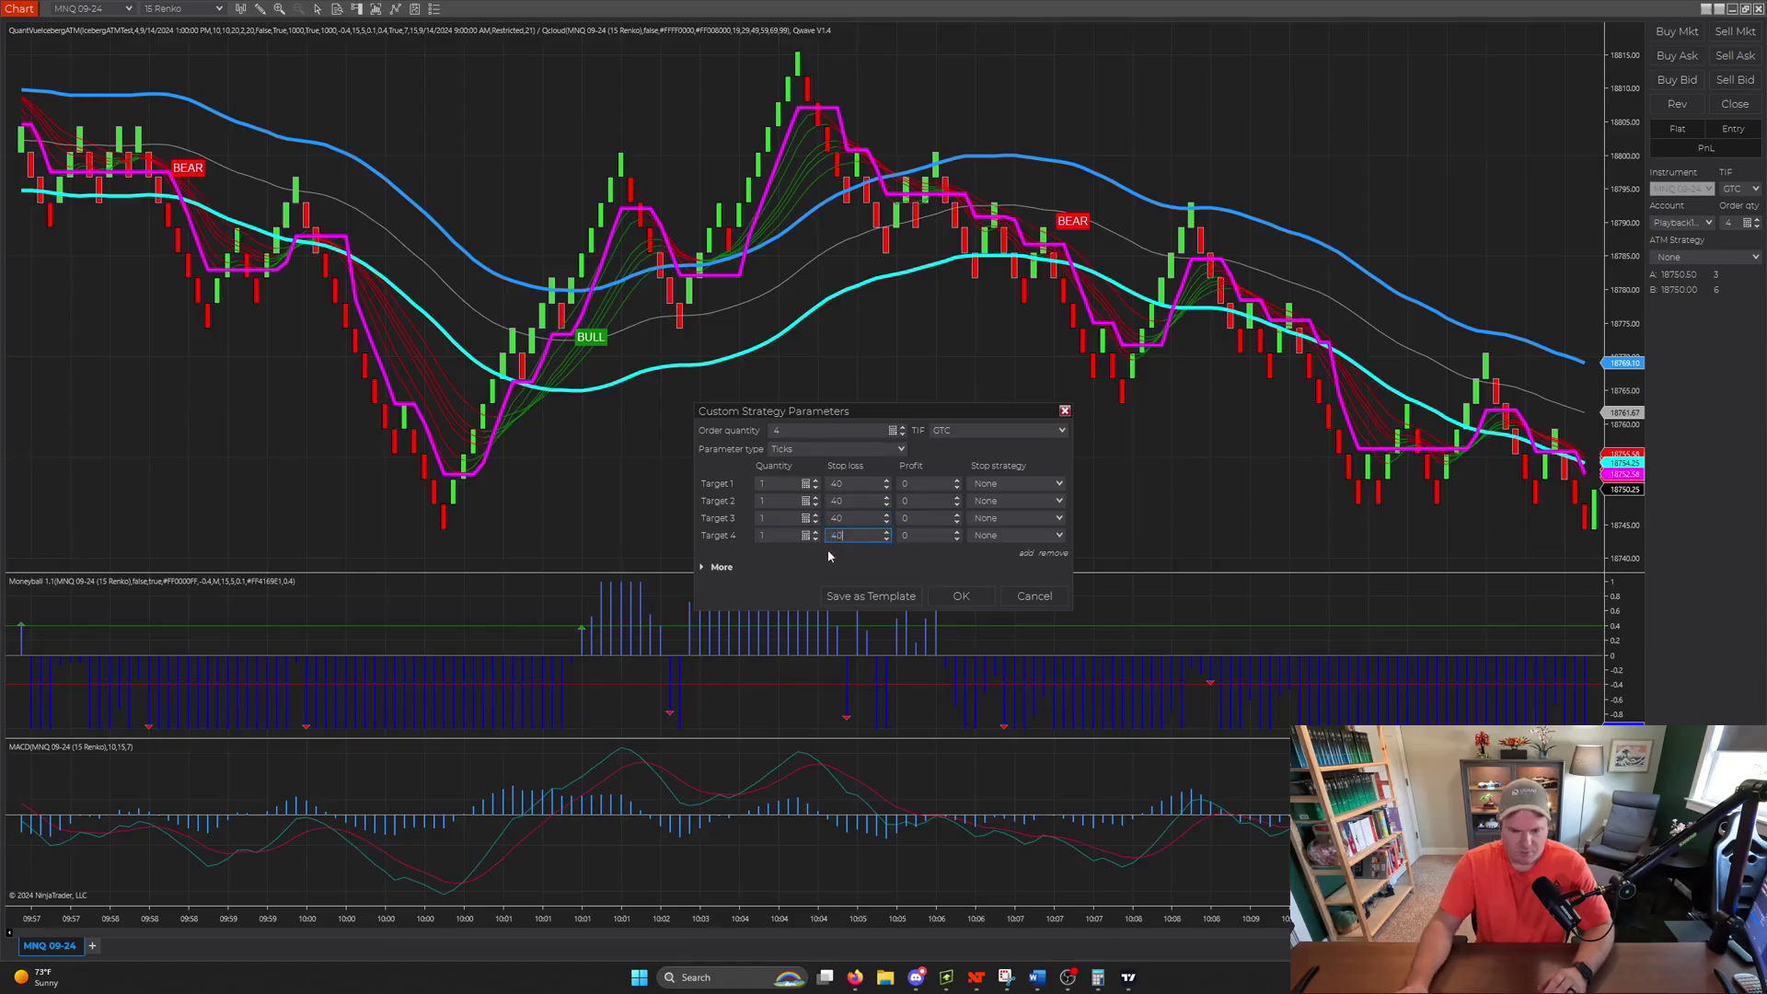
Step: Enter profit values of 40, 80 and 120 ticks for Targets 1, 2 and 3
click(918, 486)
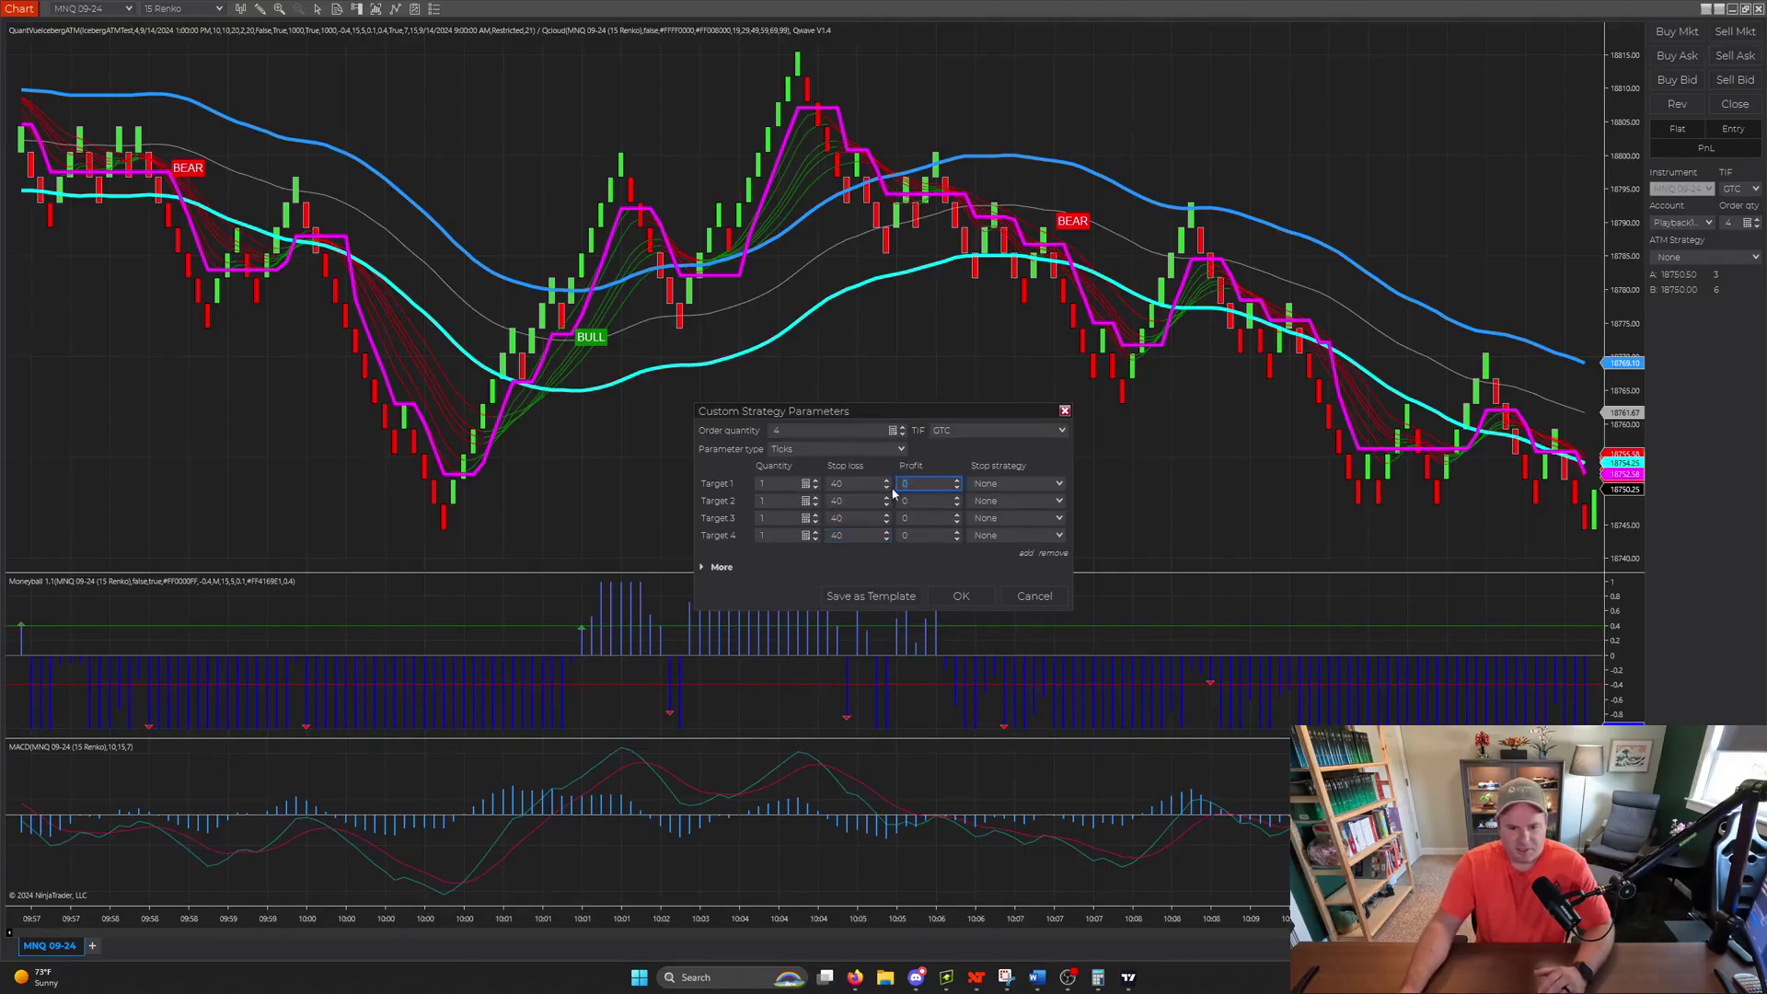
text(40)
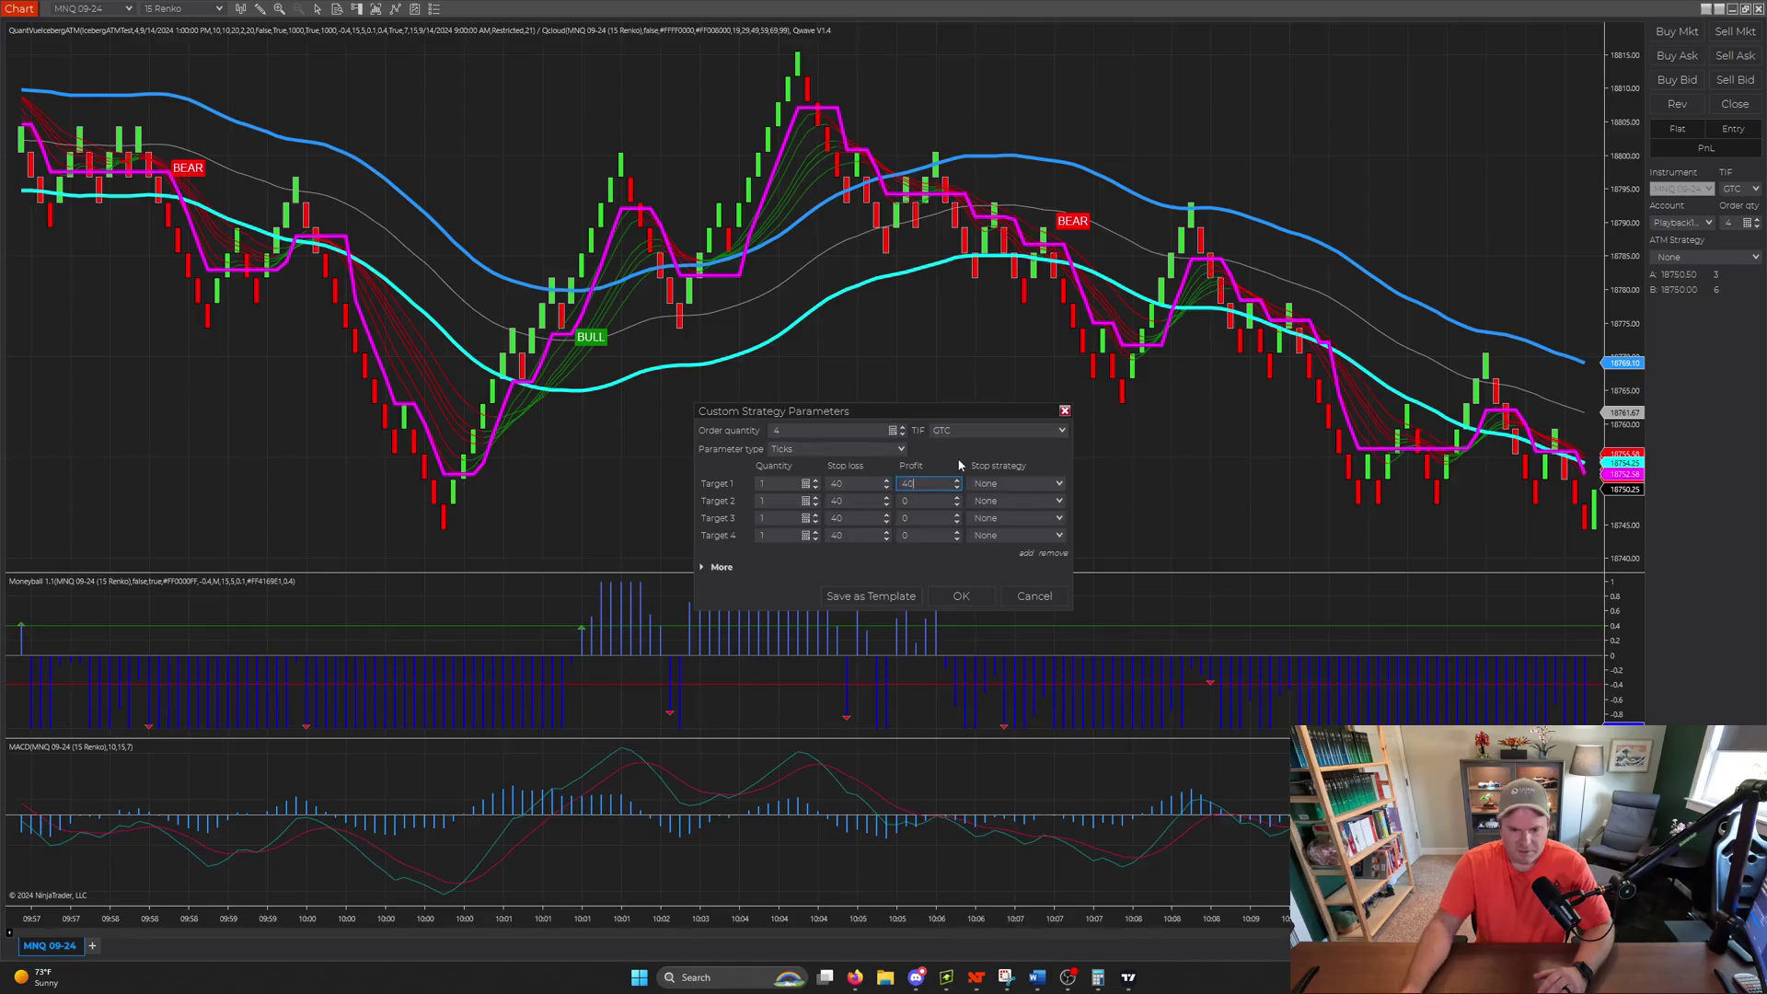
click(923, 502)
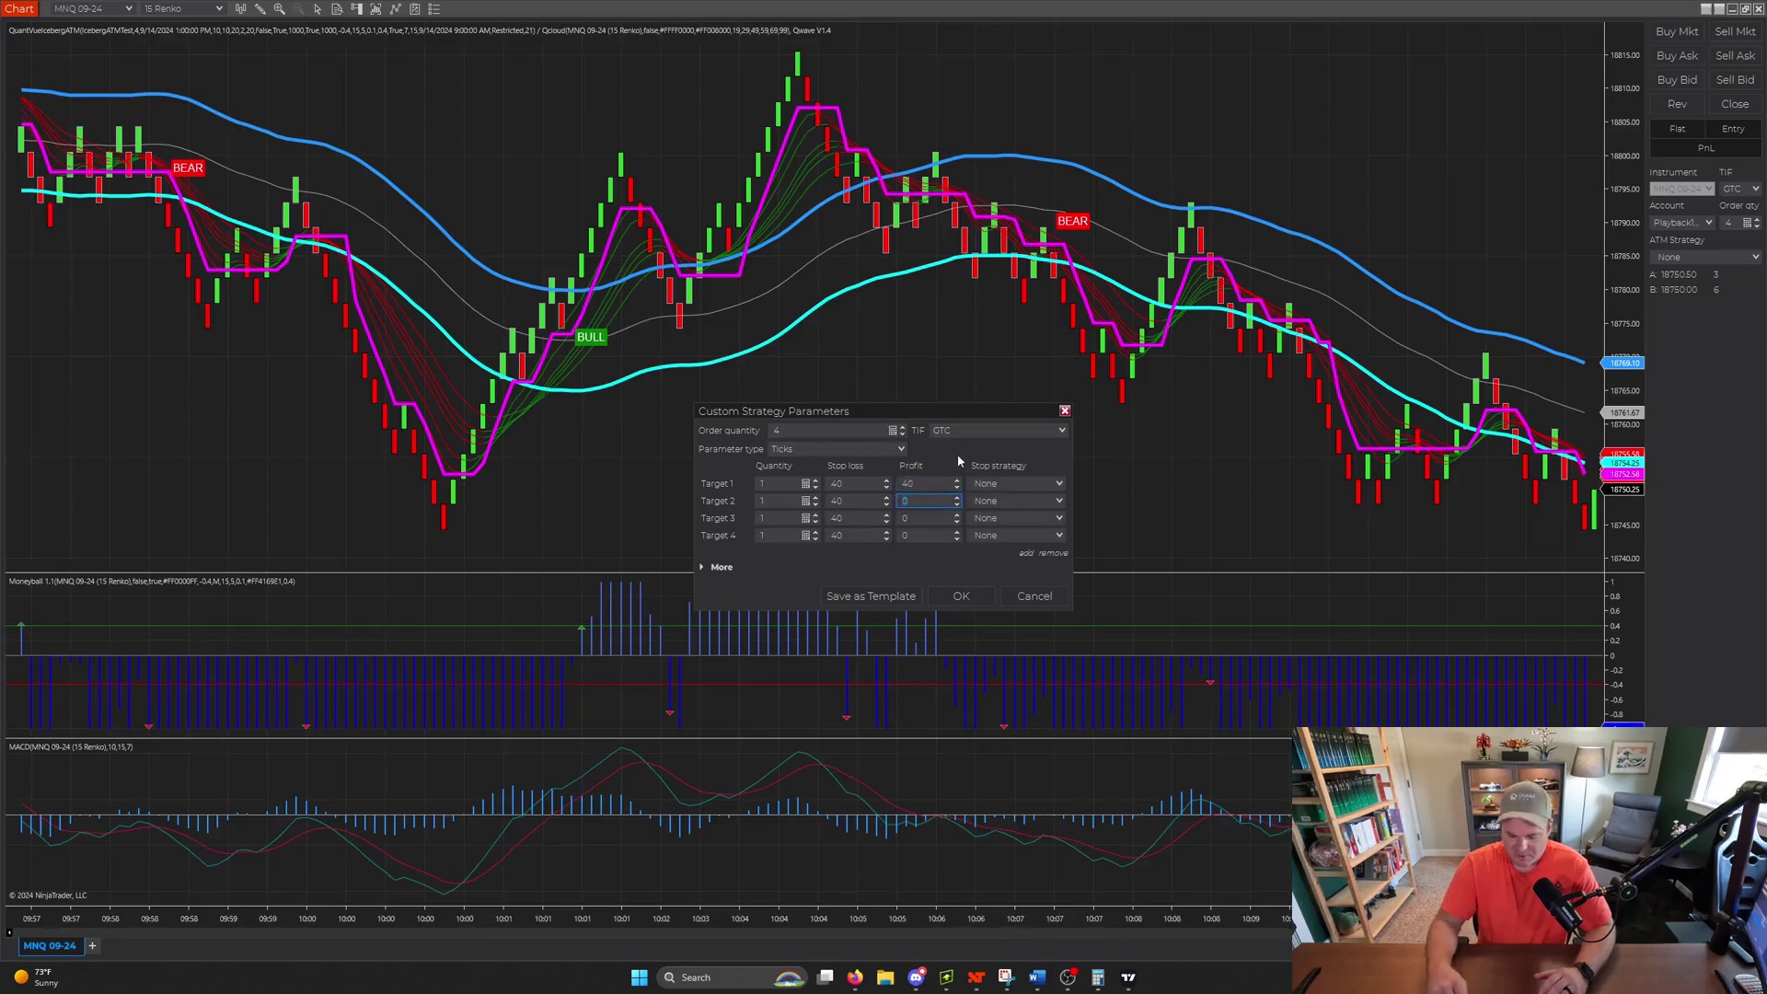
text(80)
click(924, 518)
text(120)
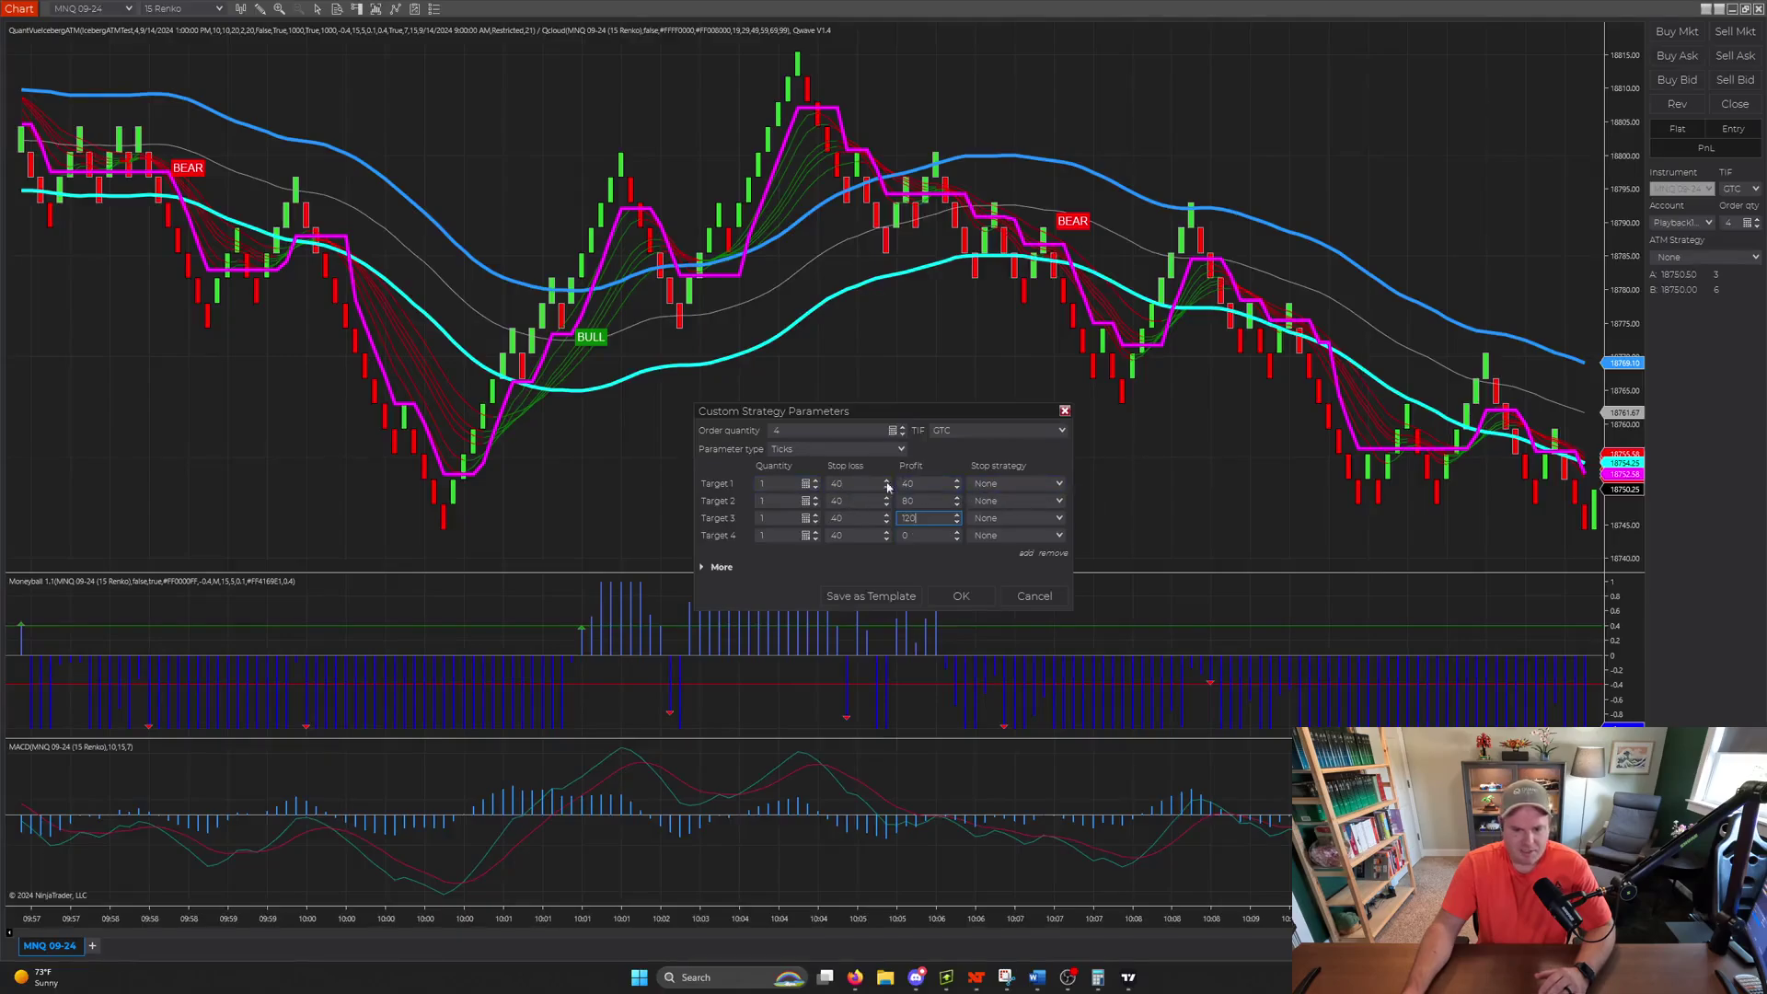
double_click(837, 483)
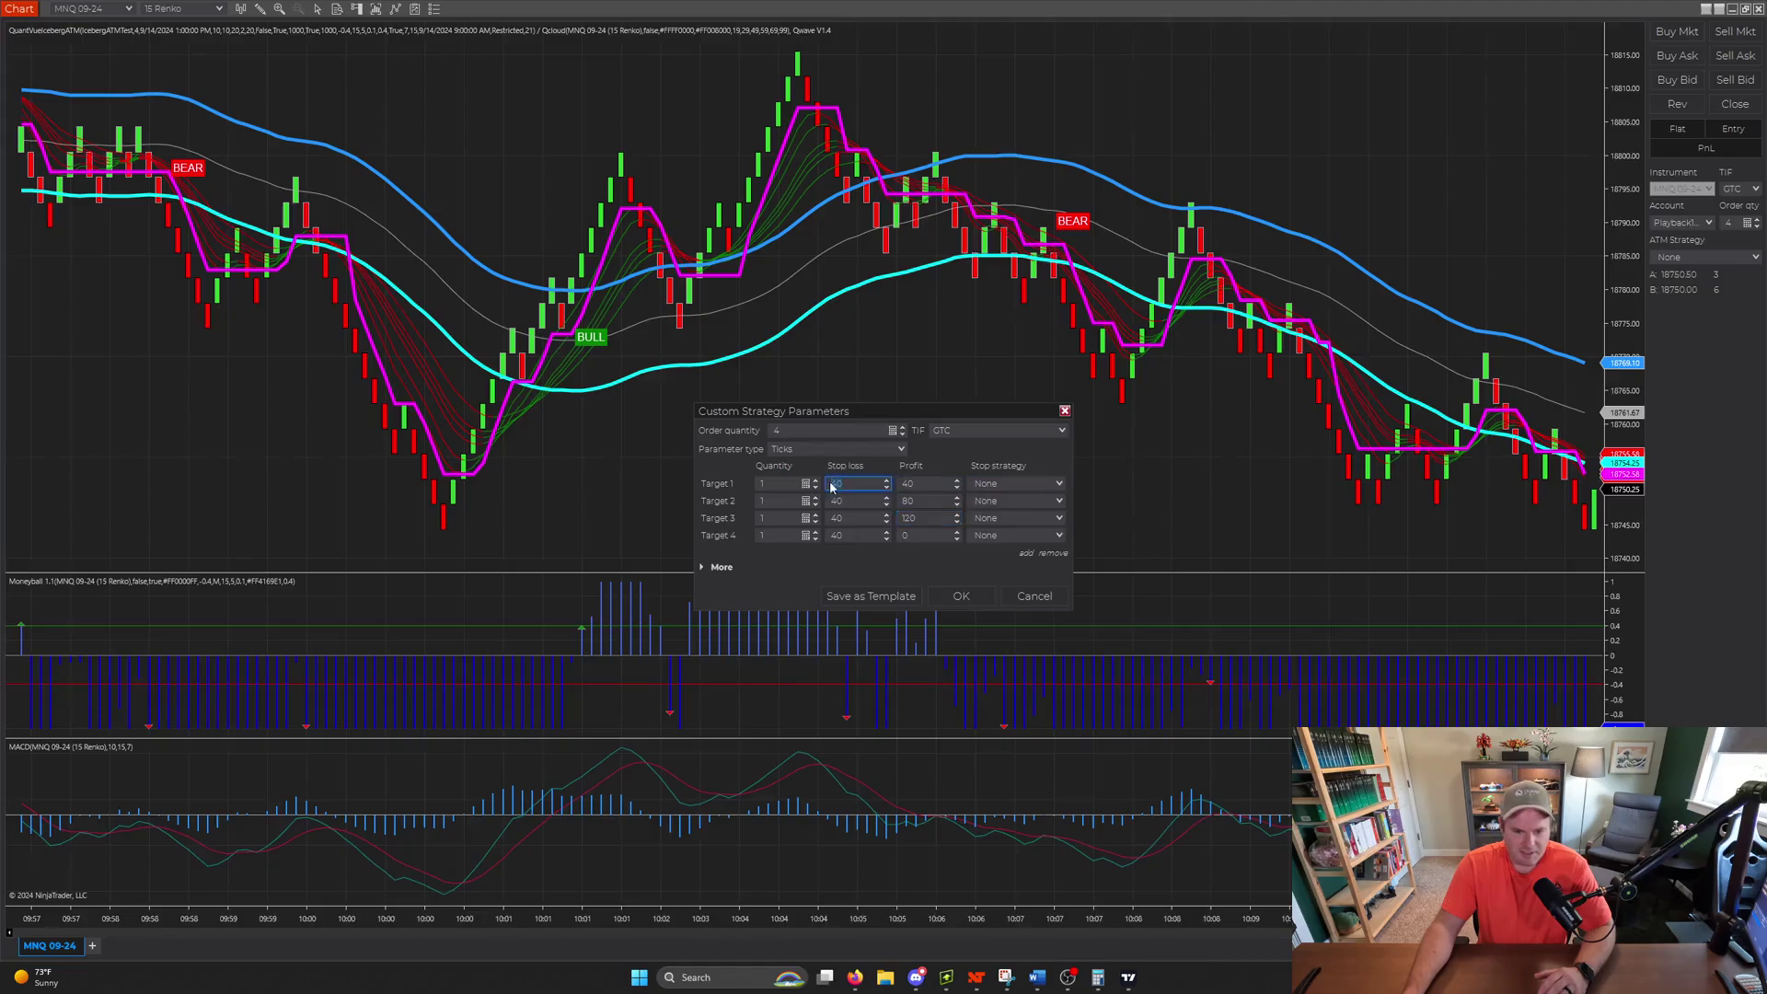
double_click(911, 486)
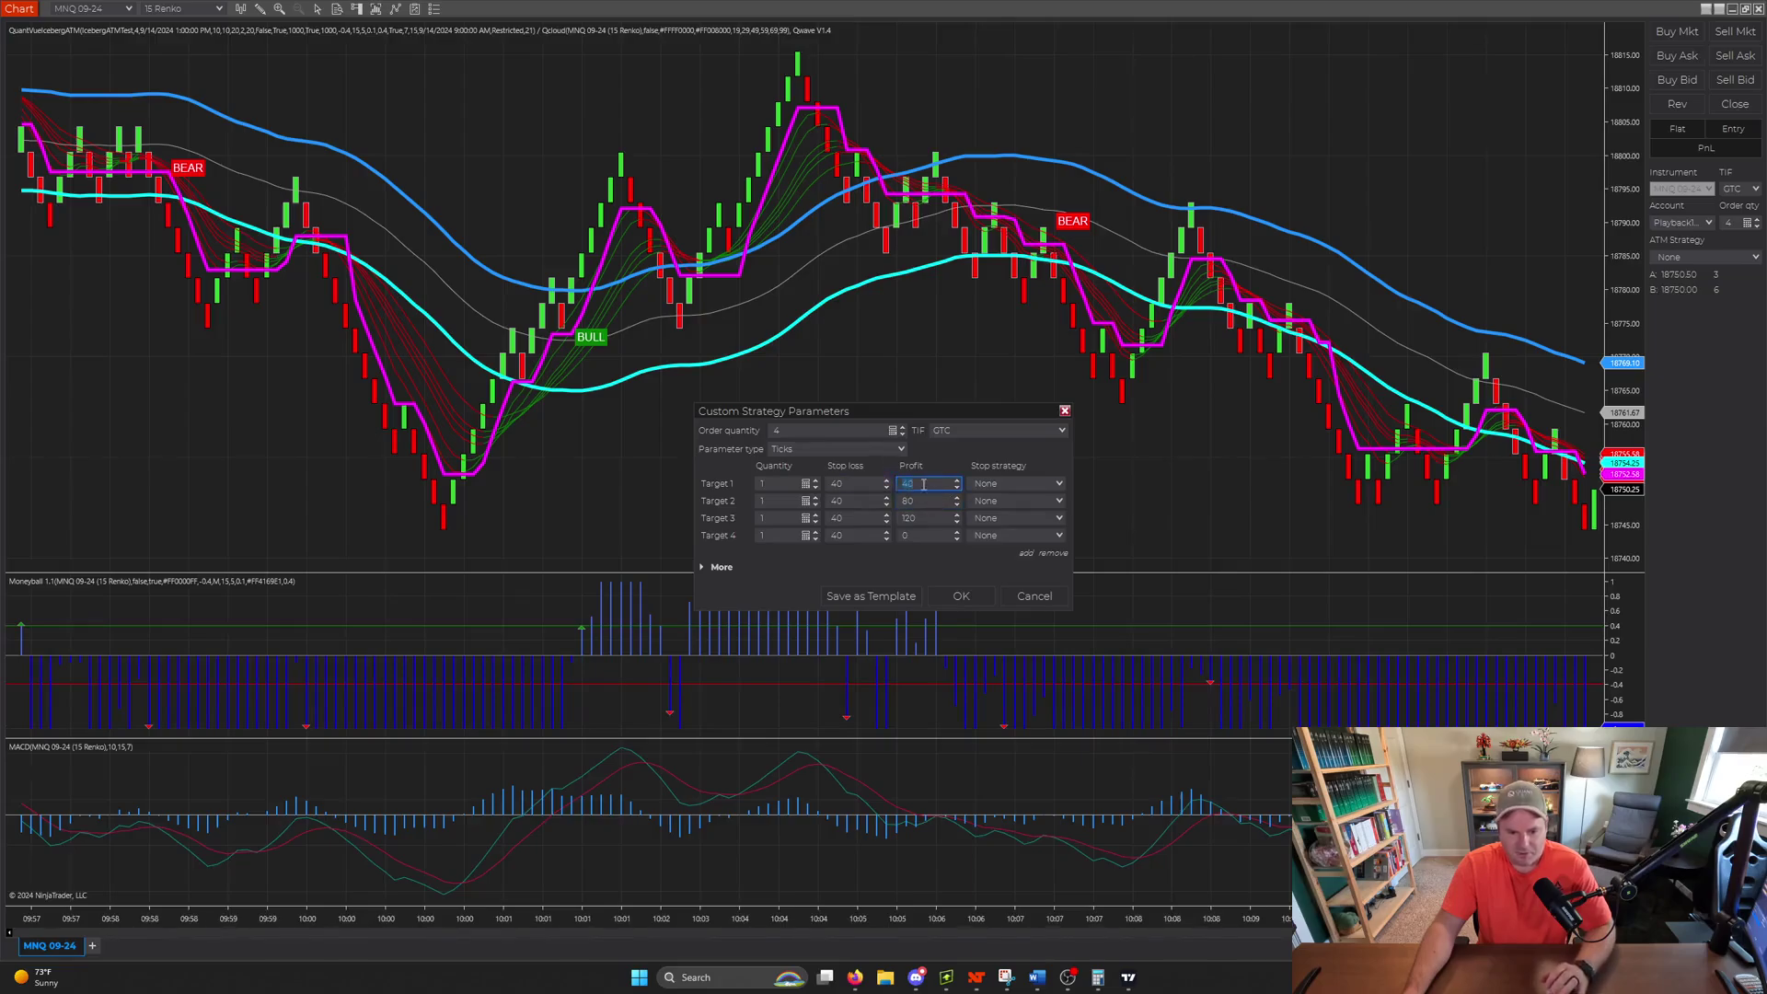
Step: Give Target 2 a Custom stop with a 40-tick breakeven trigger, keeping its 80-tick profit
click(1057, 503)
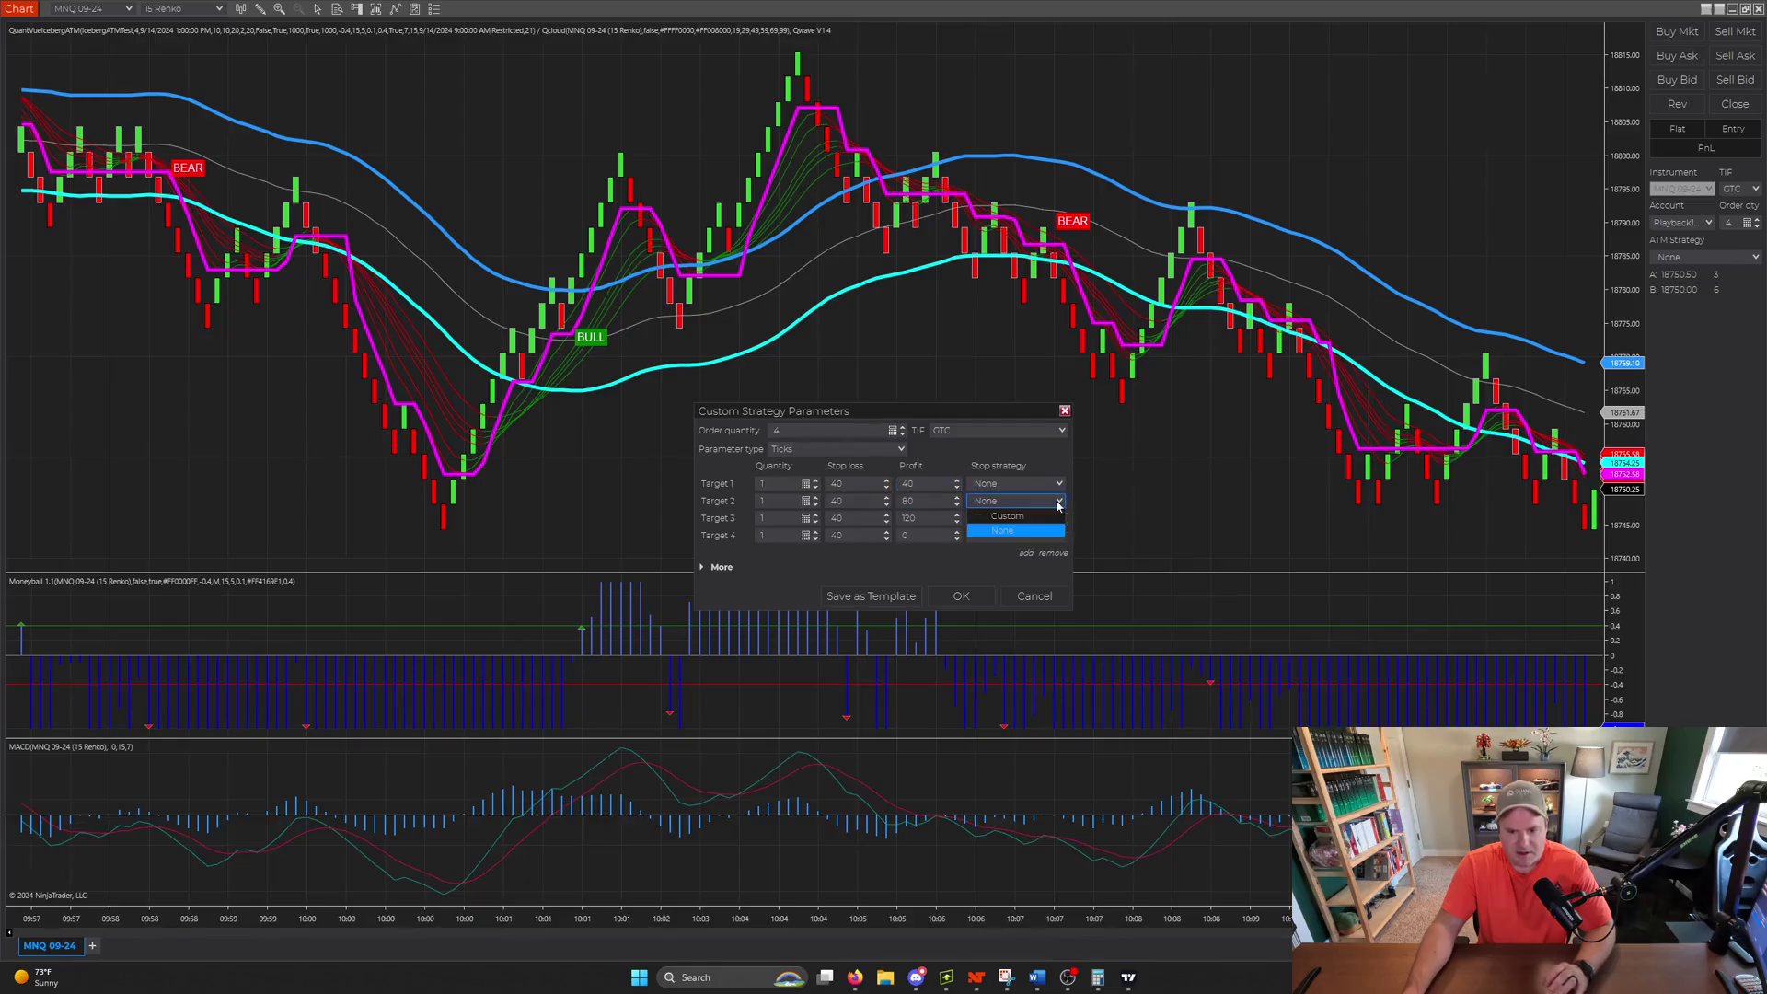
click(1010, 516)
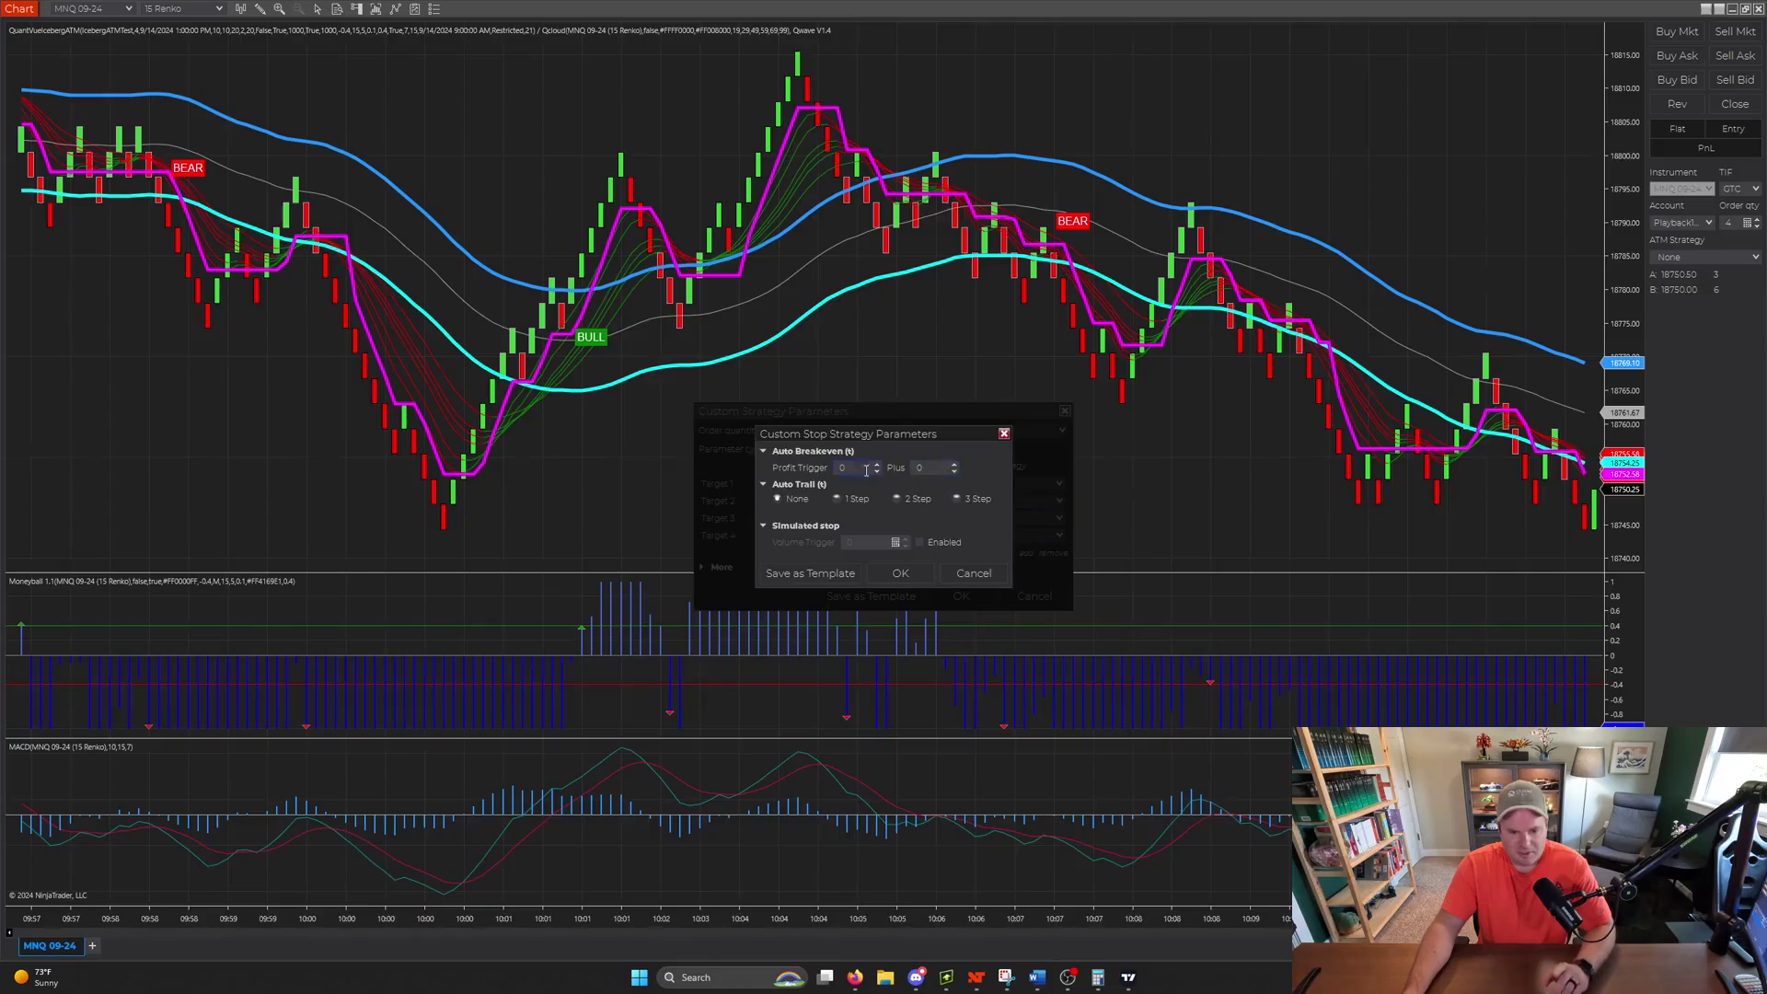
drag(873, 442, 854, 539)
click(837, 565)
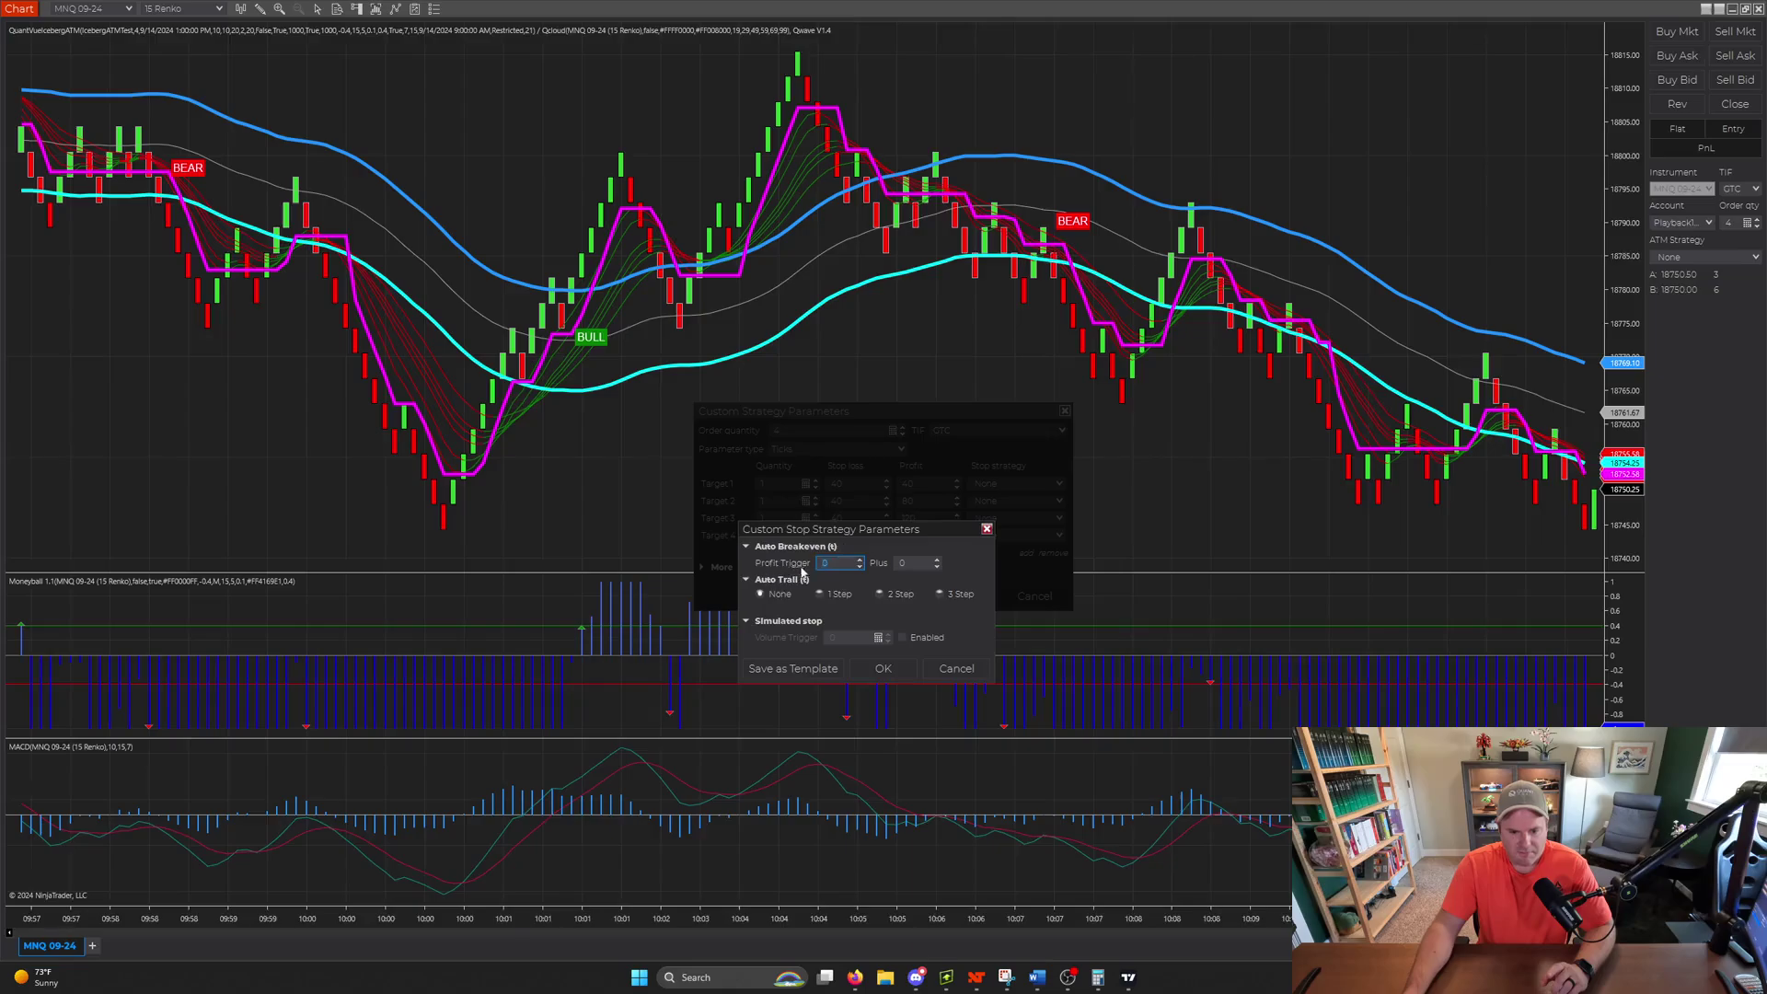
text(40)
click(885, 668)
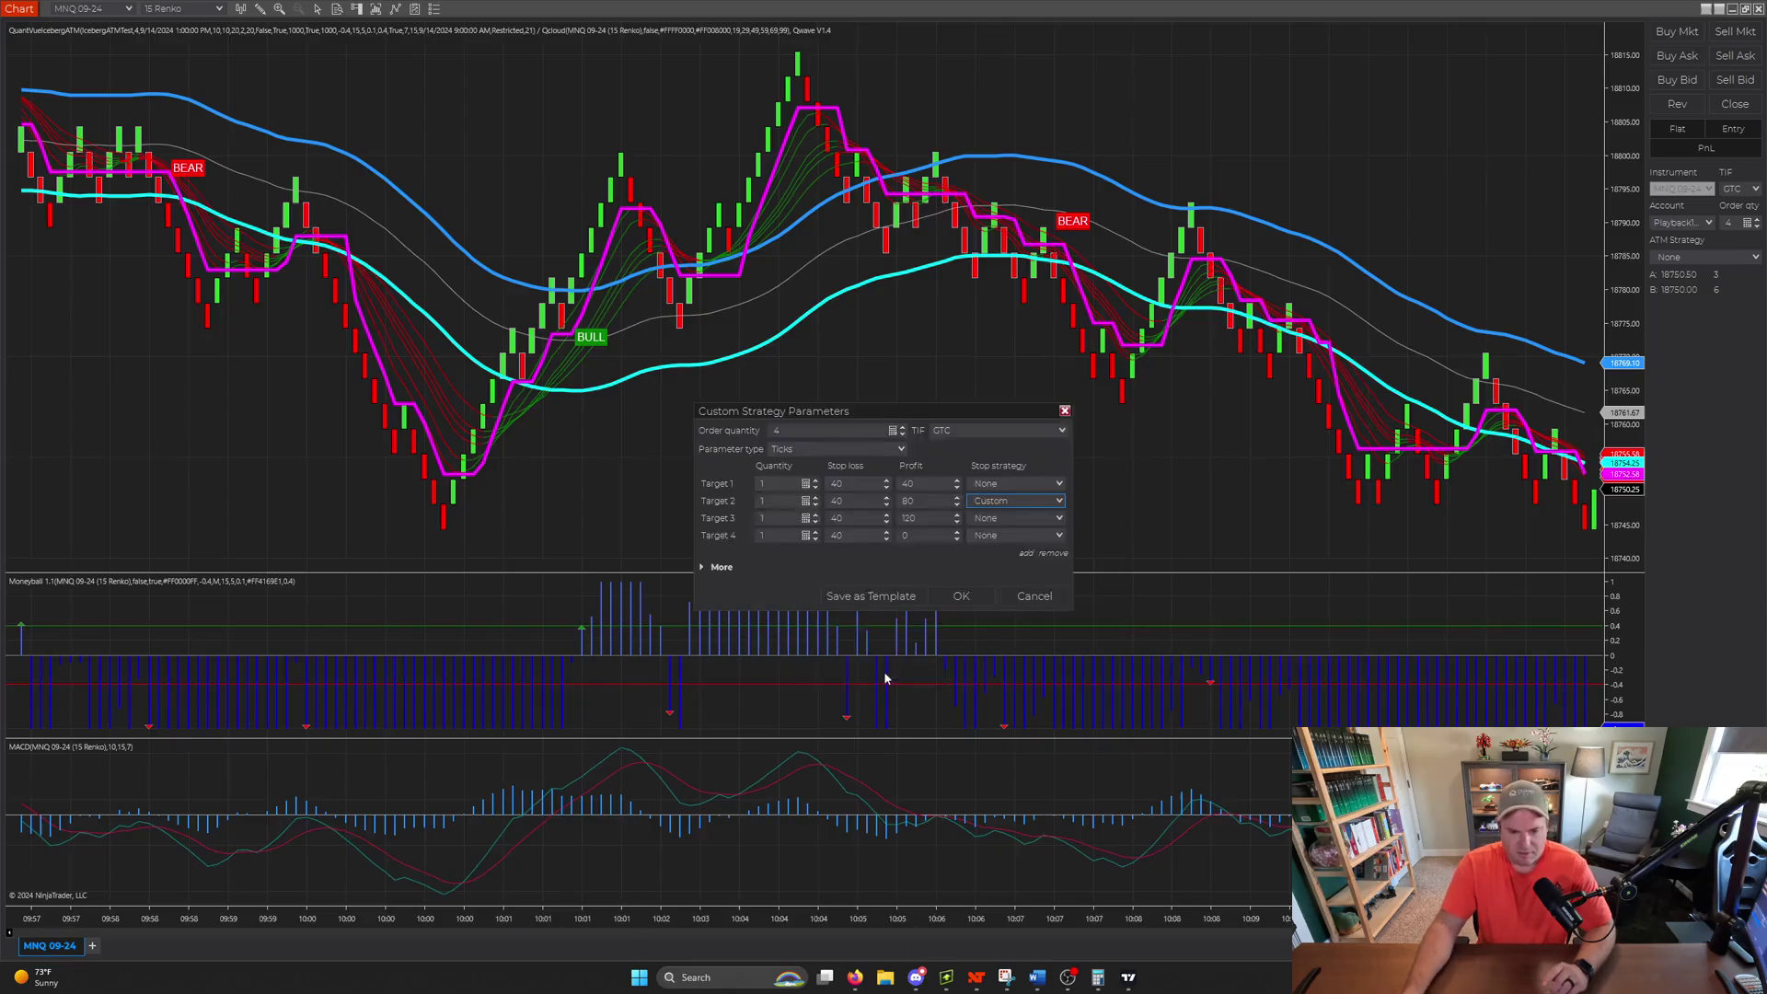
double_click(902, 504)
click(903, 503)
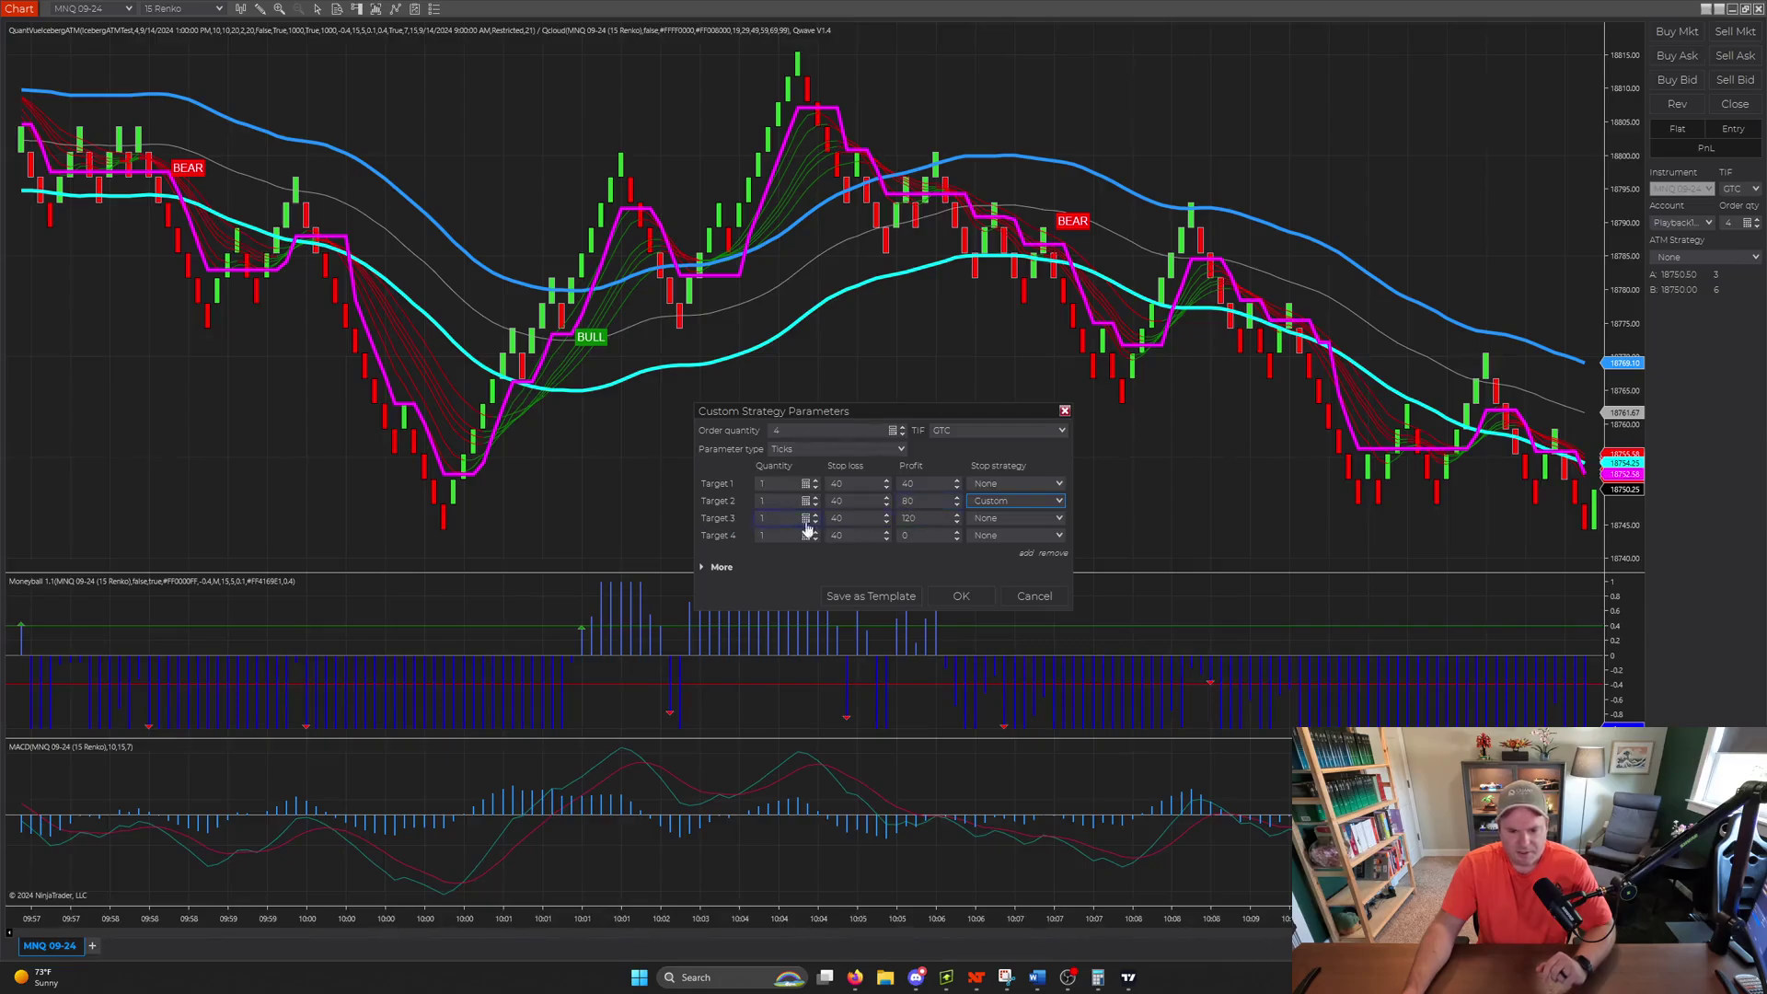
Step: Set Target 3's stop strategy to Custom with a 40-tick breakeven profit trigger
click(1060, 519)
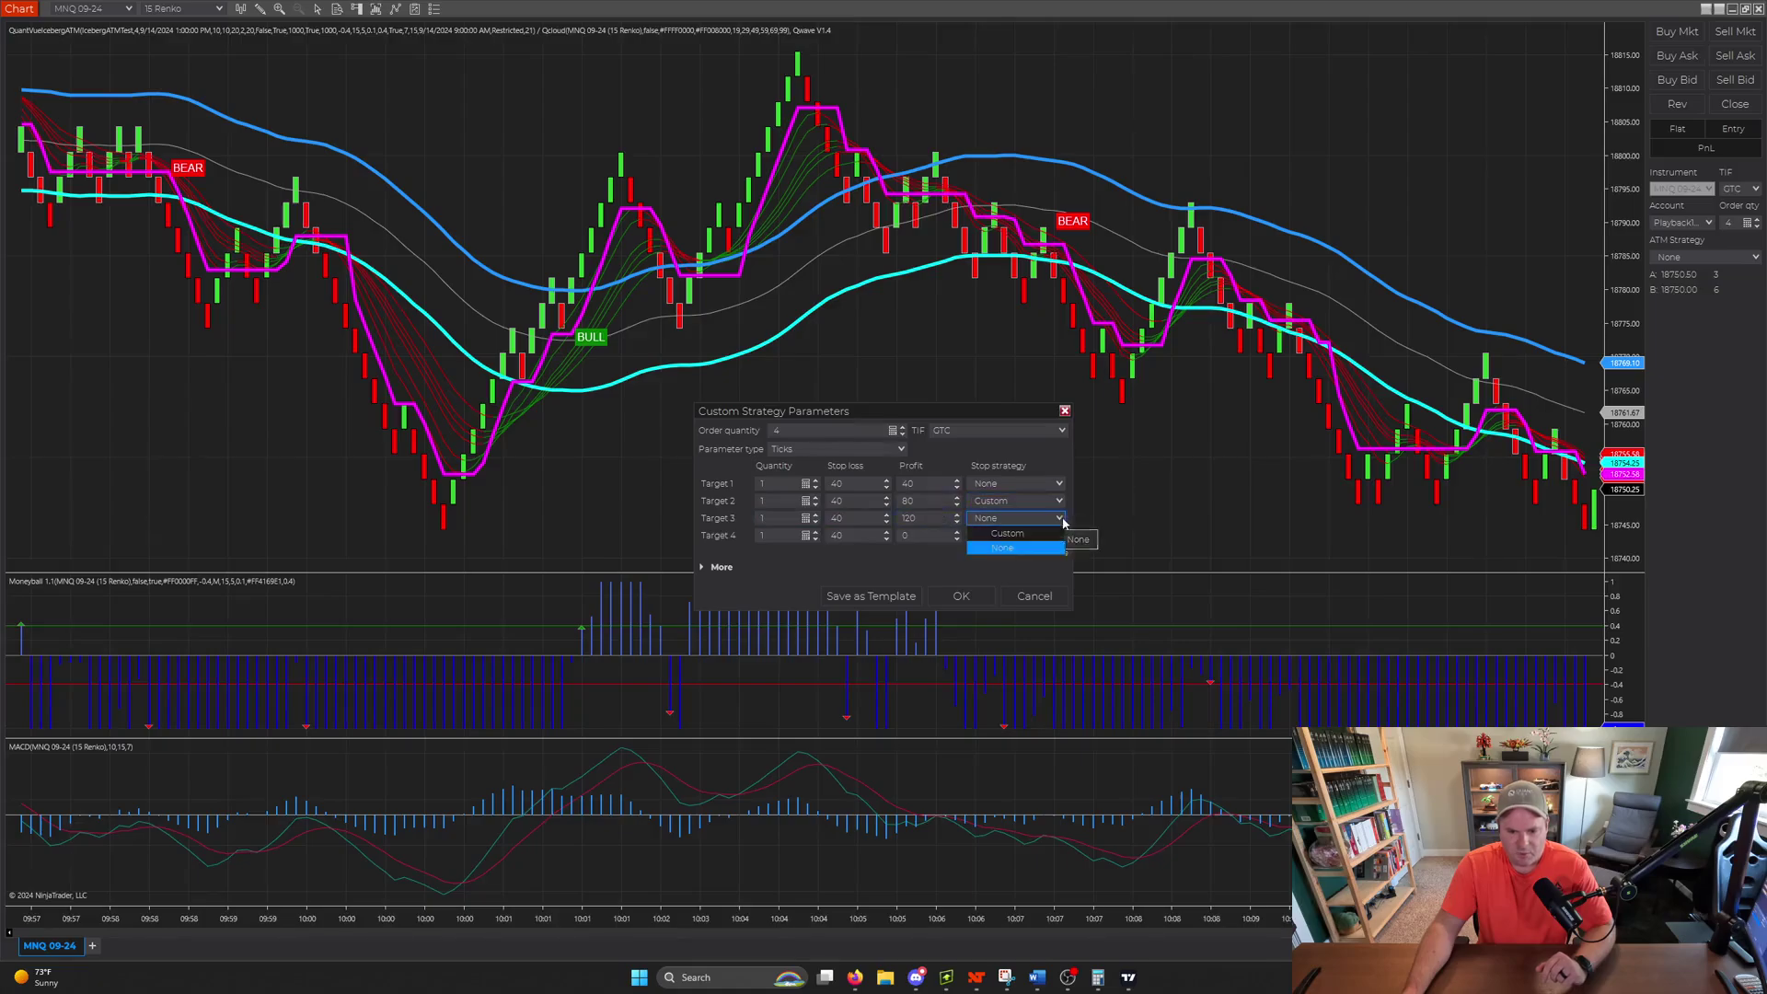
click(1013, 535)
click(832, 470)
text(40)
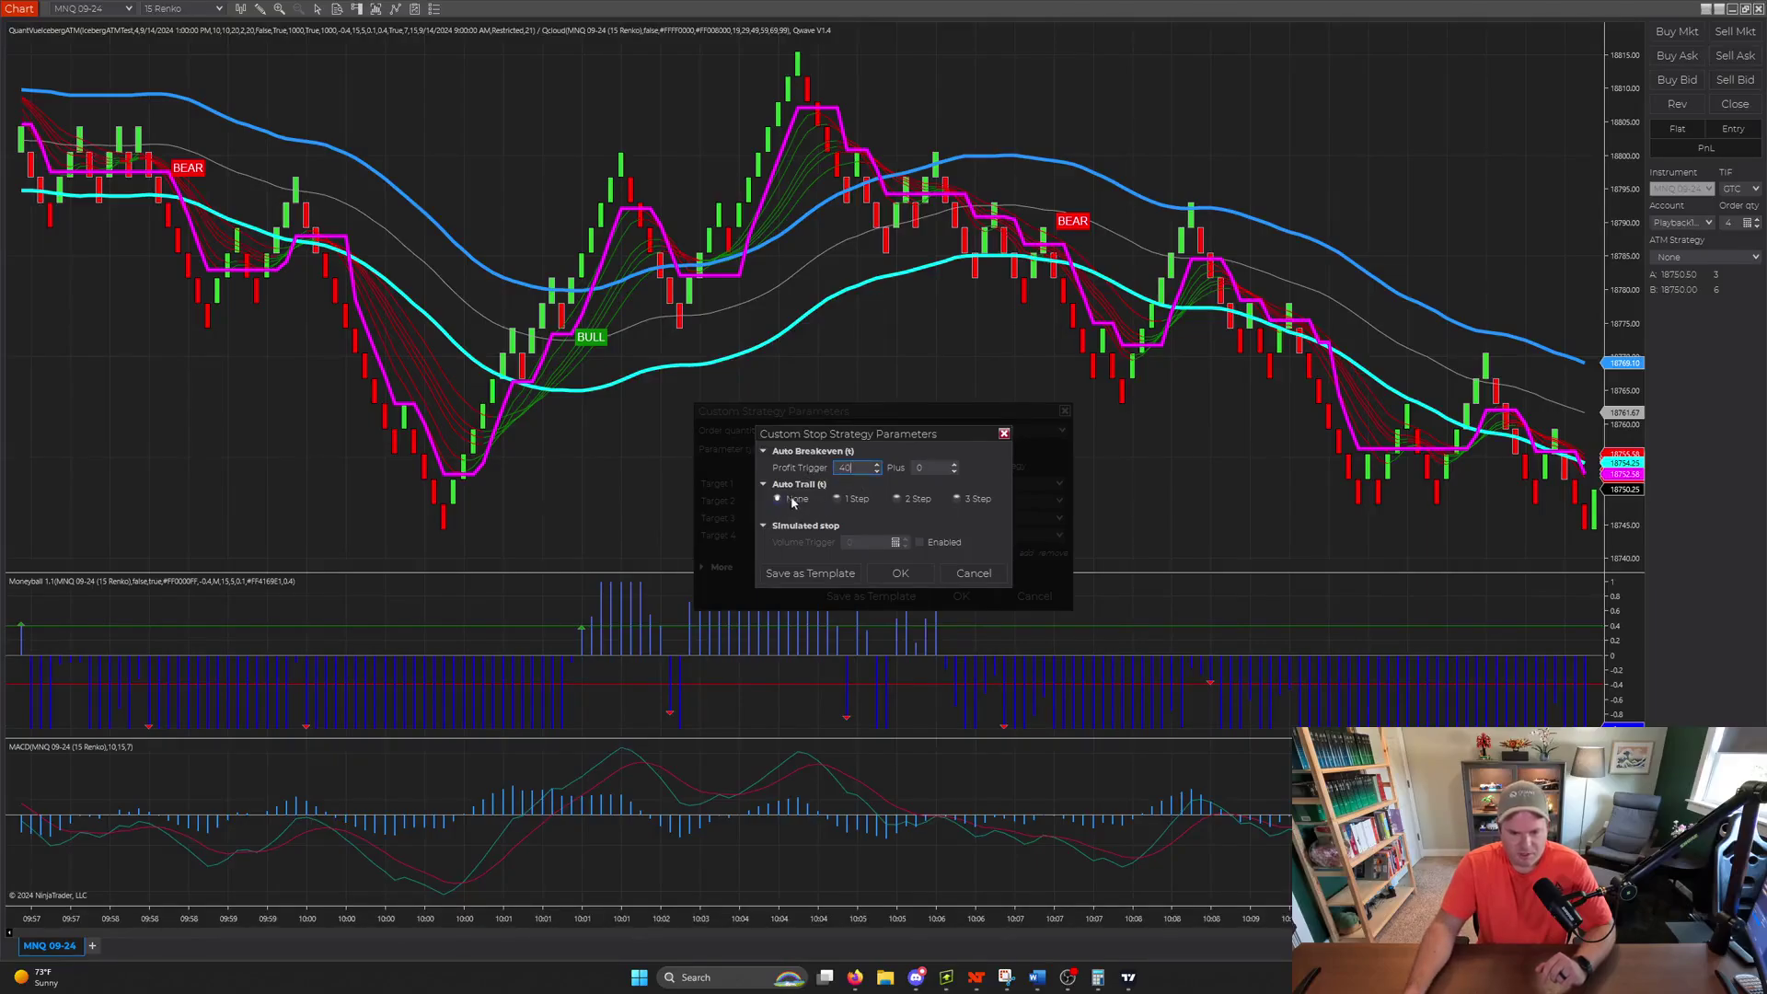
Step: Add a one-step auto trail with 40 stop loss, 40 profit trigger and 40 frequency
click(834, 499)
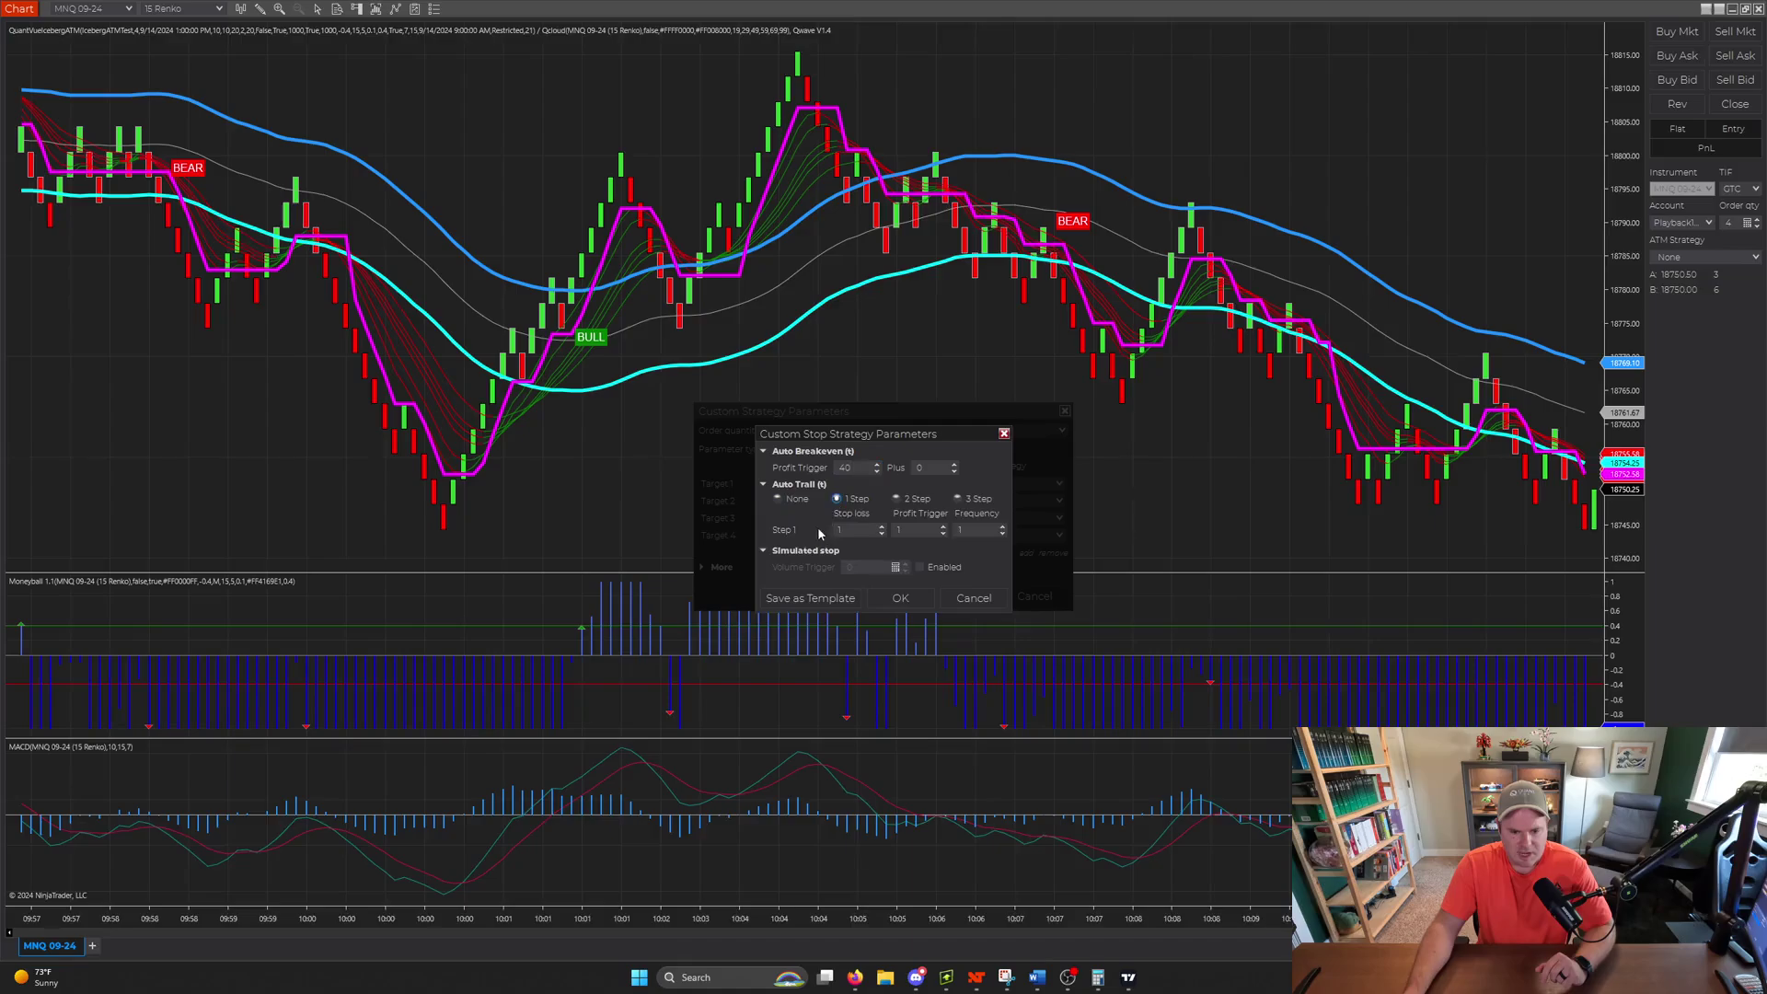
click(850, 532)
text(40)
drag(857, 440, 782, 469)
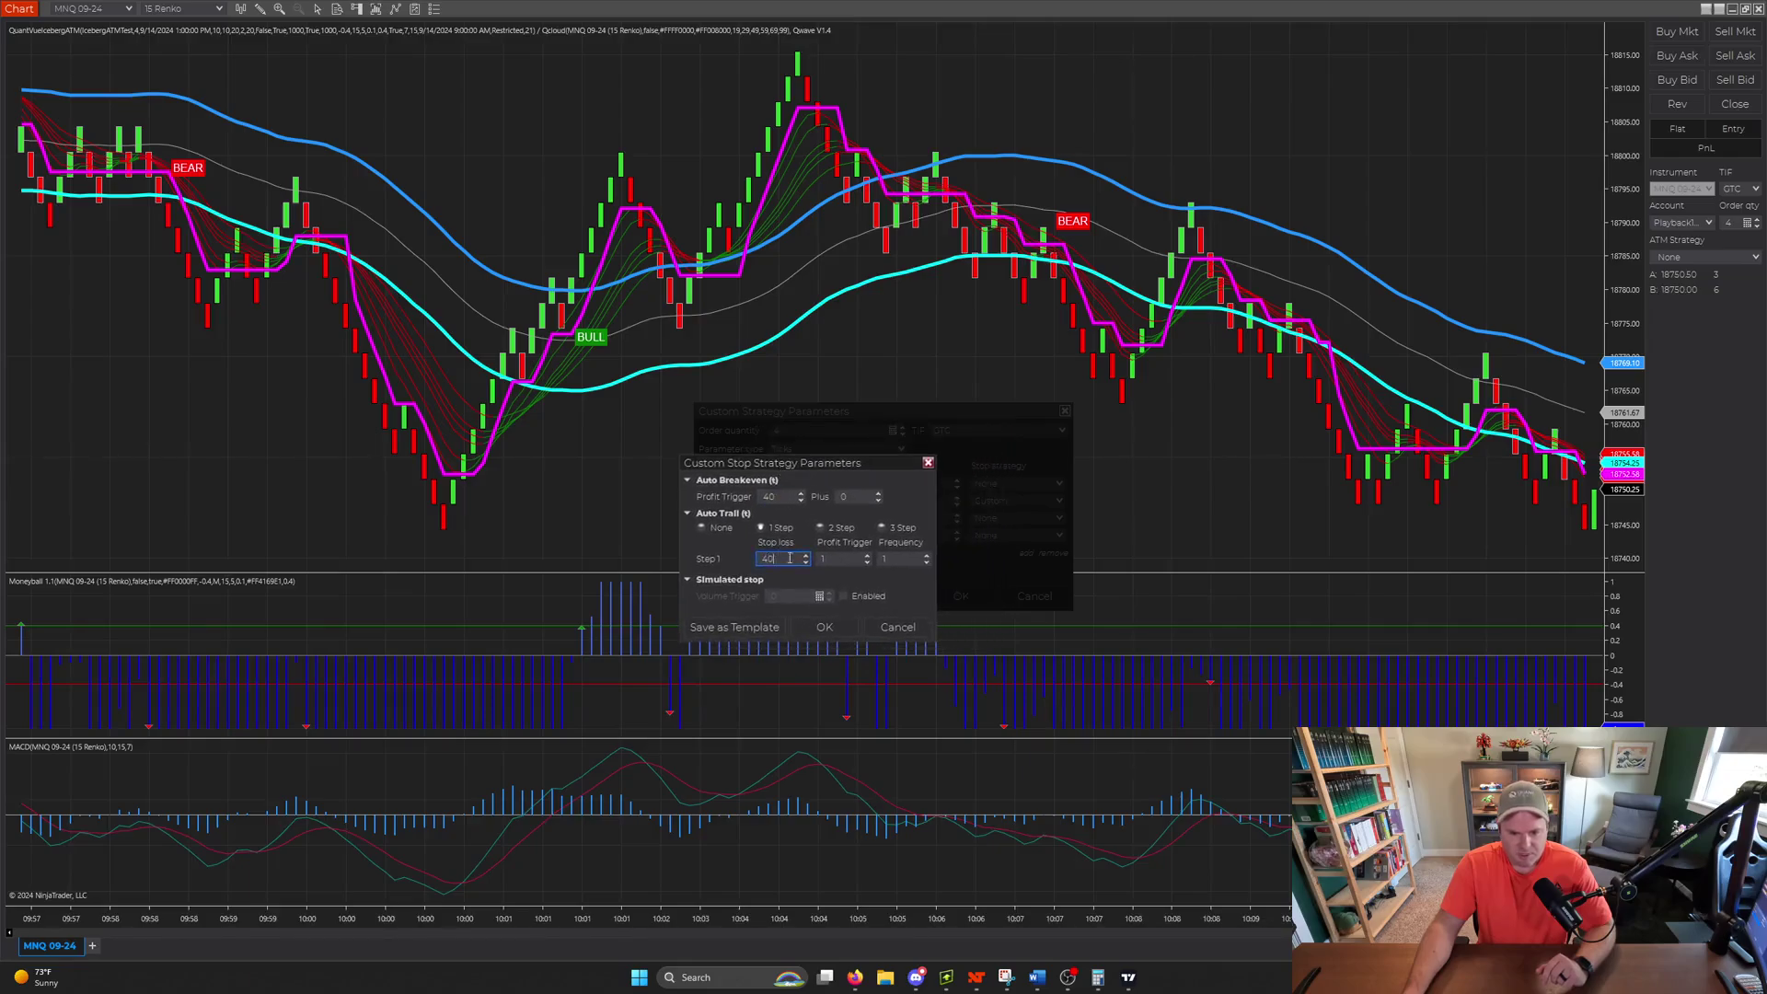
click(826, 558)
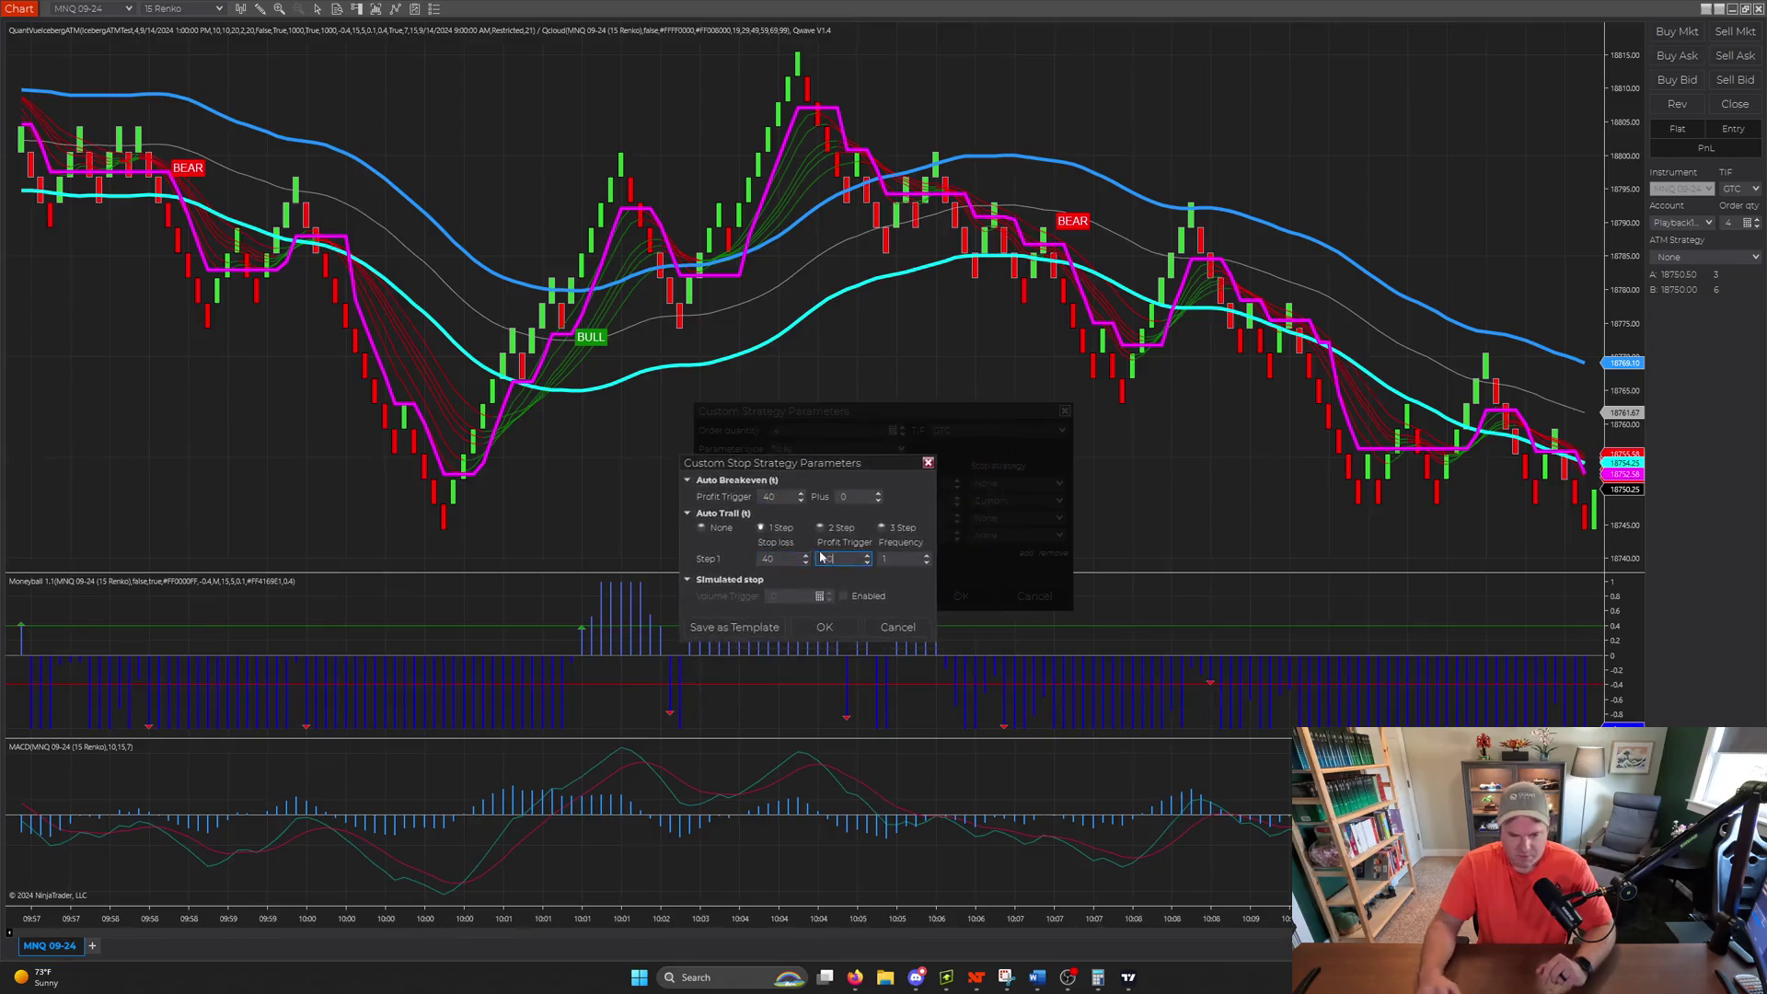
text(40)
click(885, 562)
text(40)
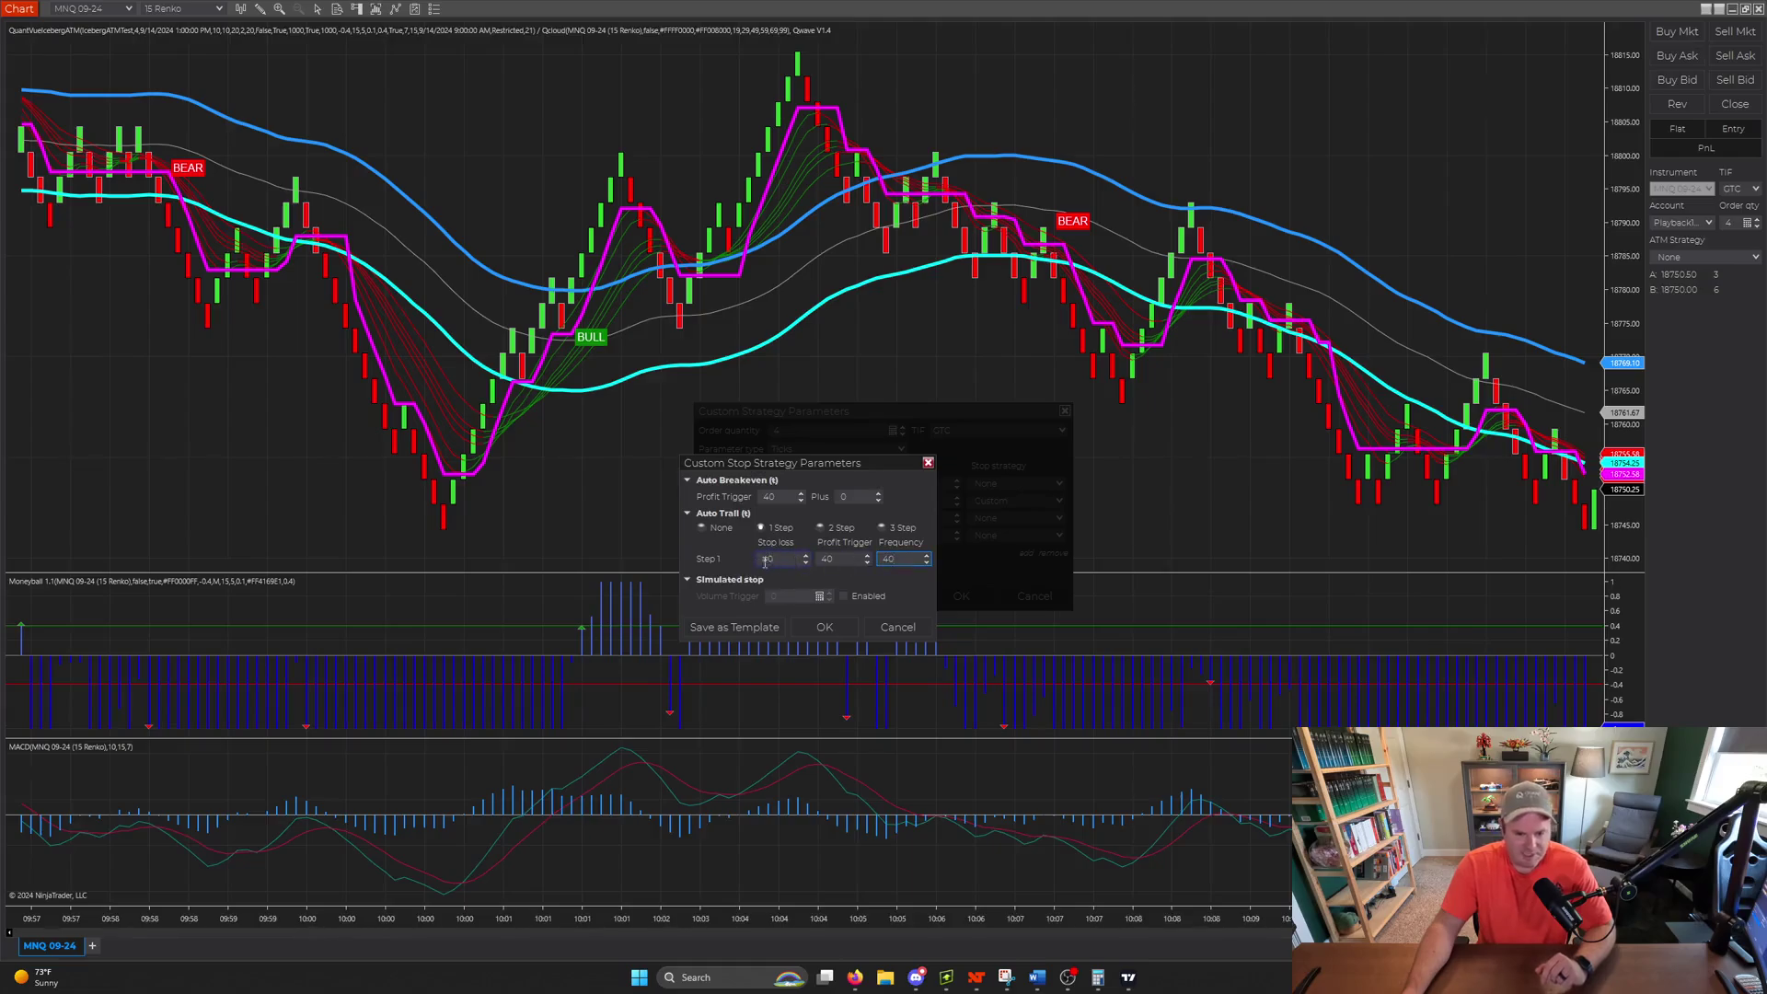
click(825, 628)
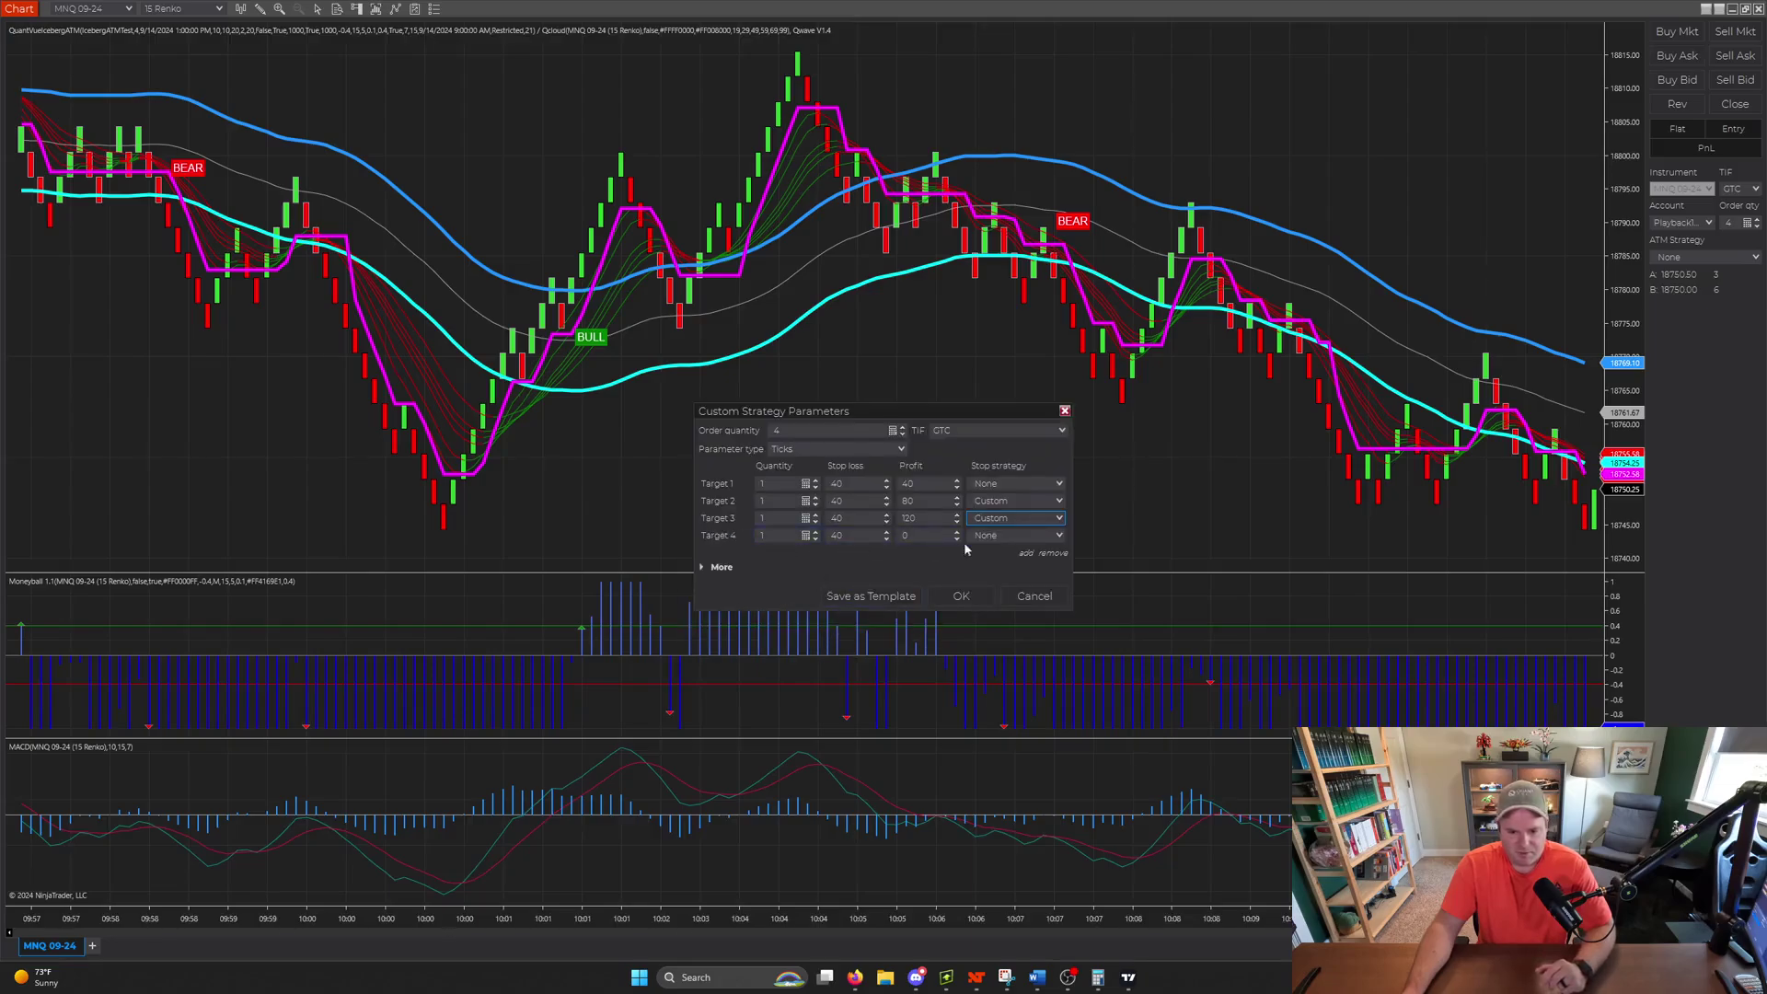
Step: Give Target 4 a Custom stop: 40-tick breakeven plus a one-step 40/40/40 auto trail
click(1057, 542)
click(1012, 557)
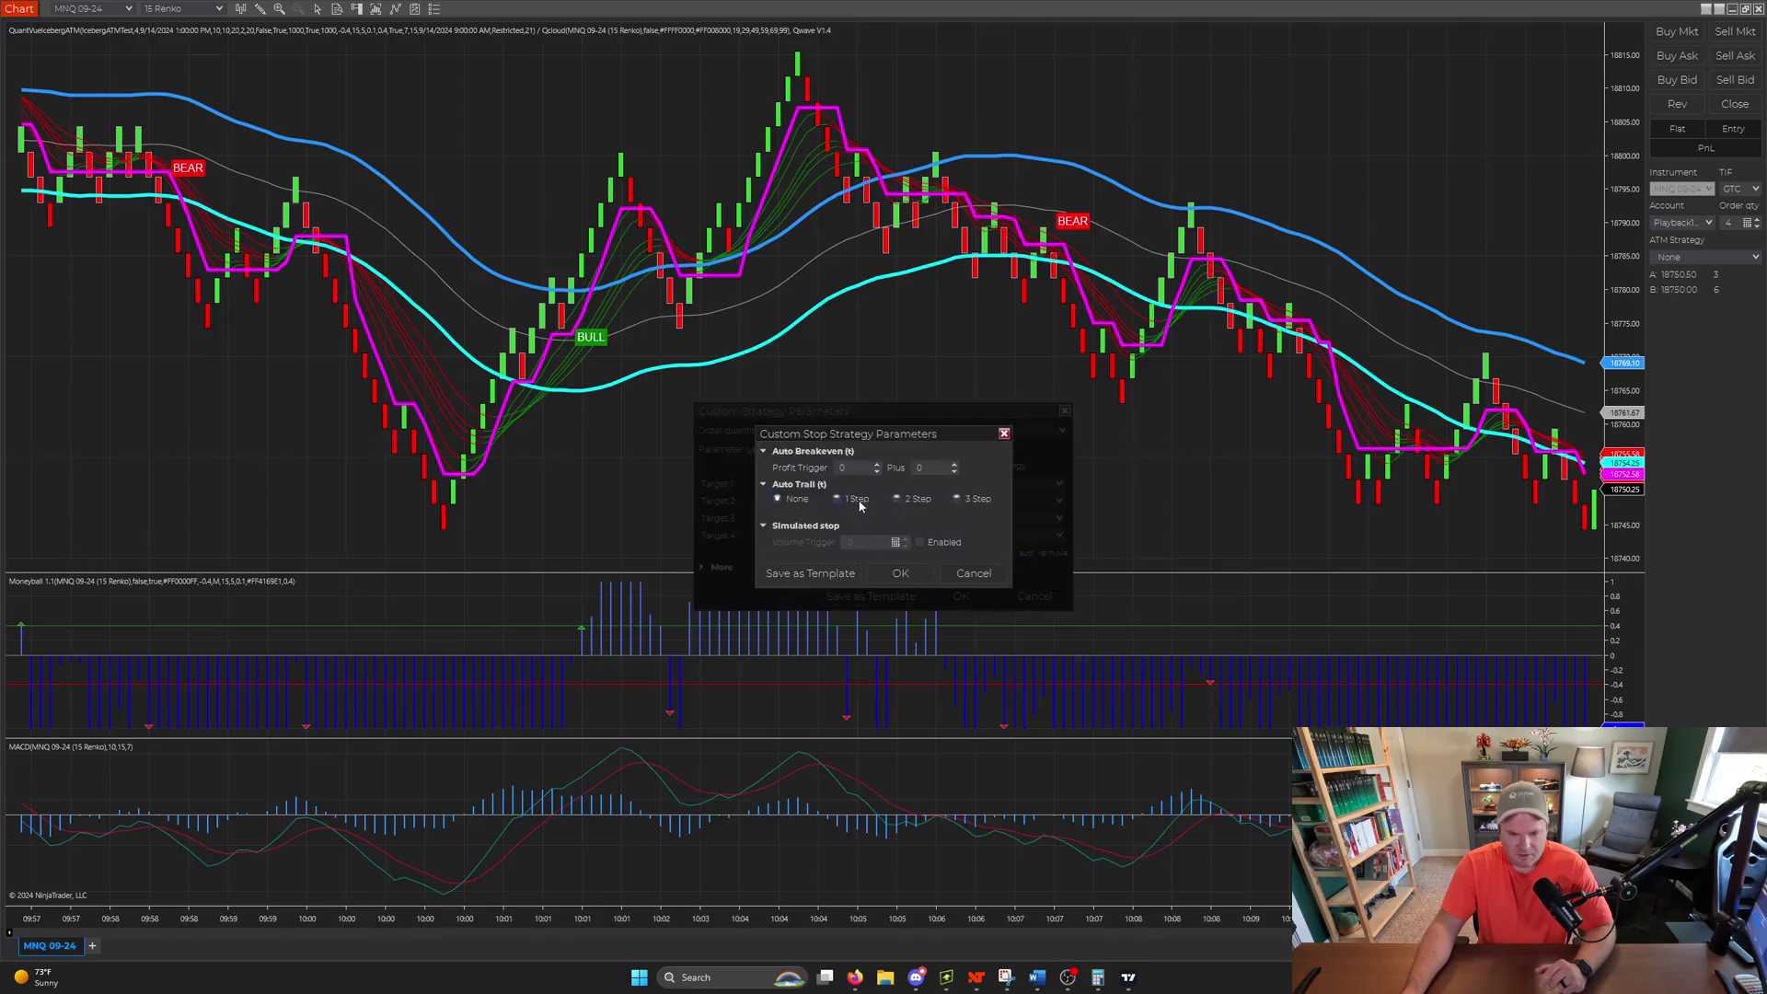
click(838, 499)
click(847, 469)
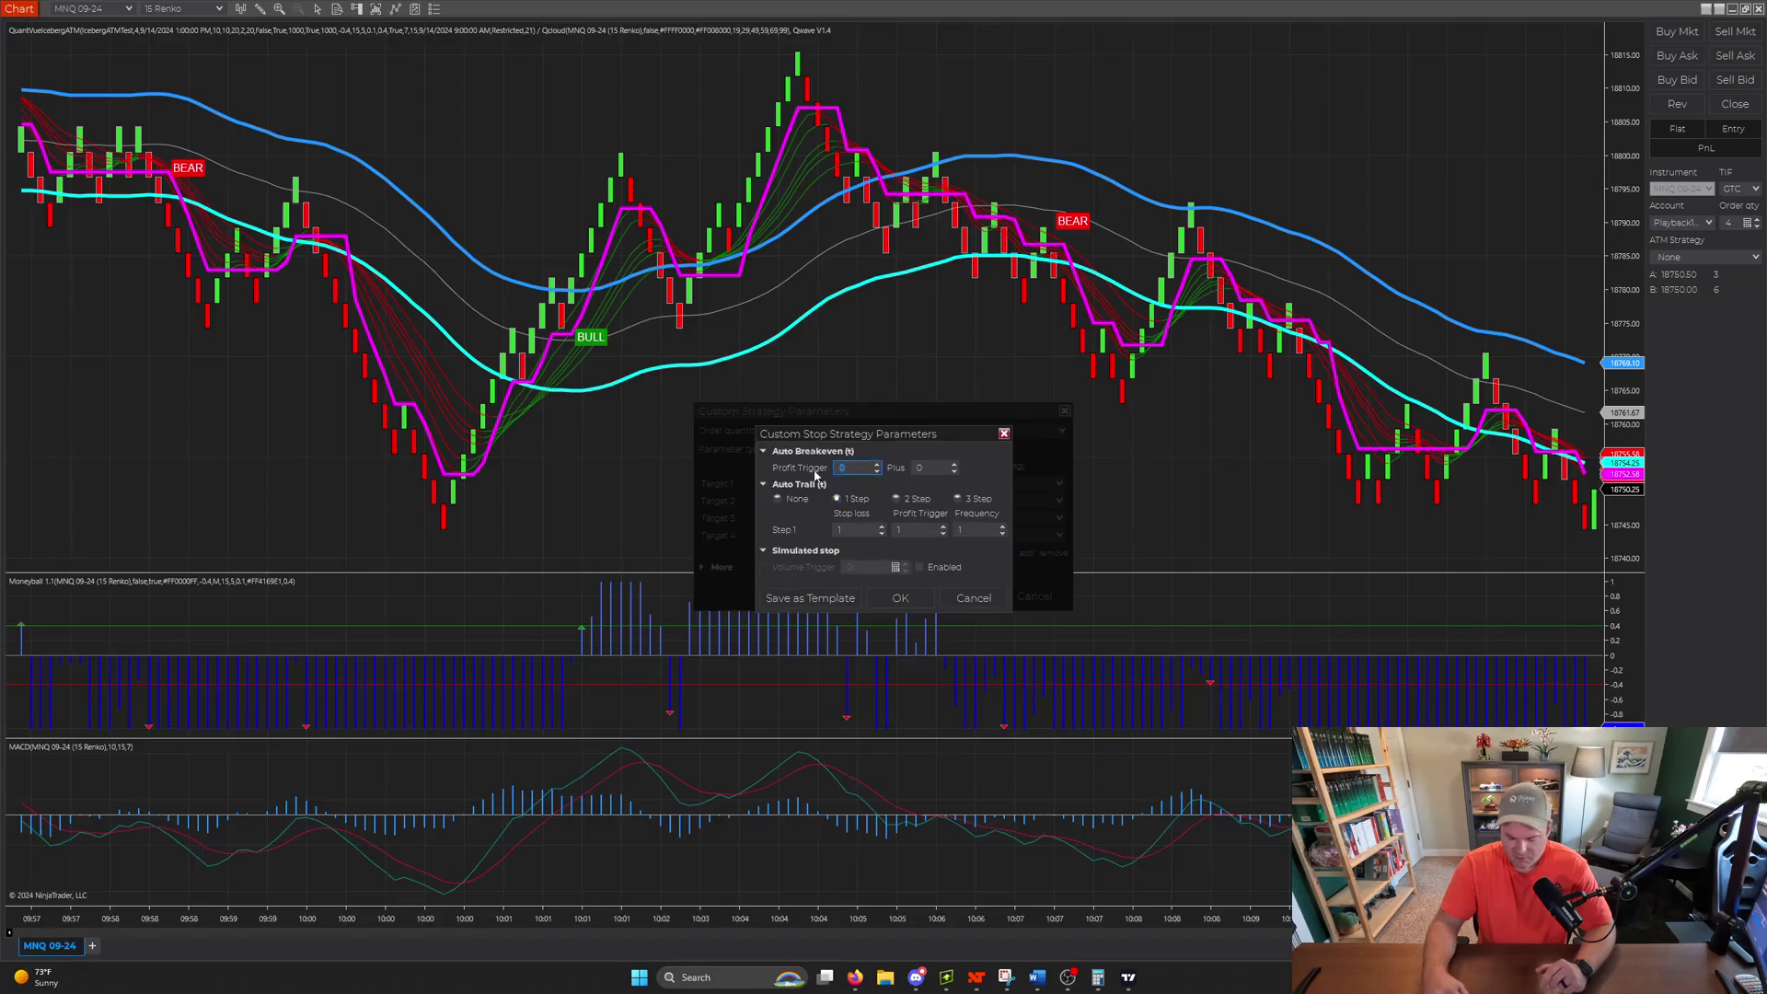
text(40)
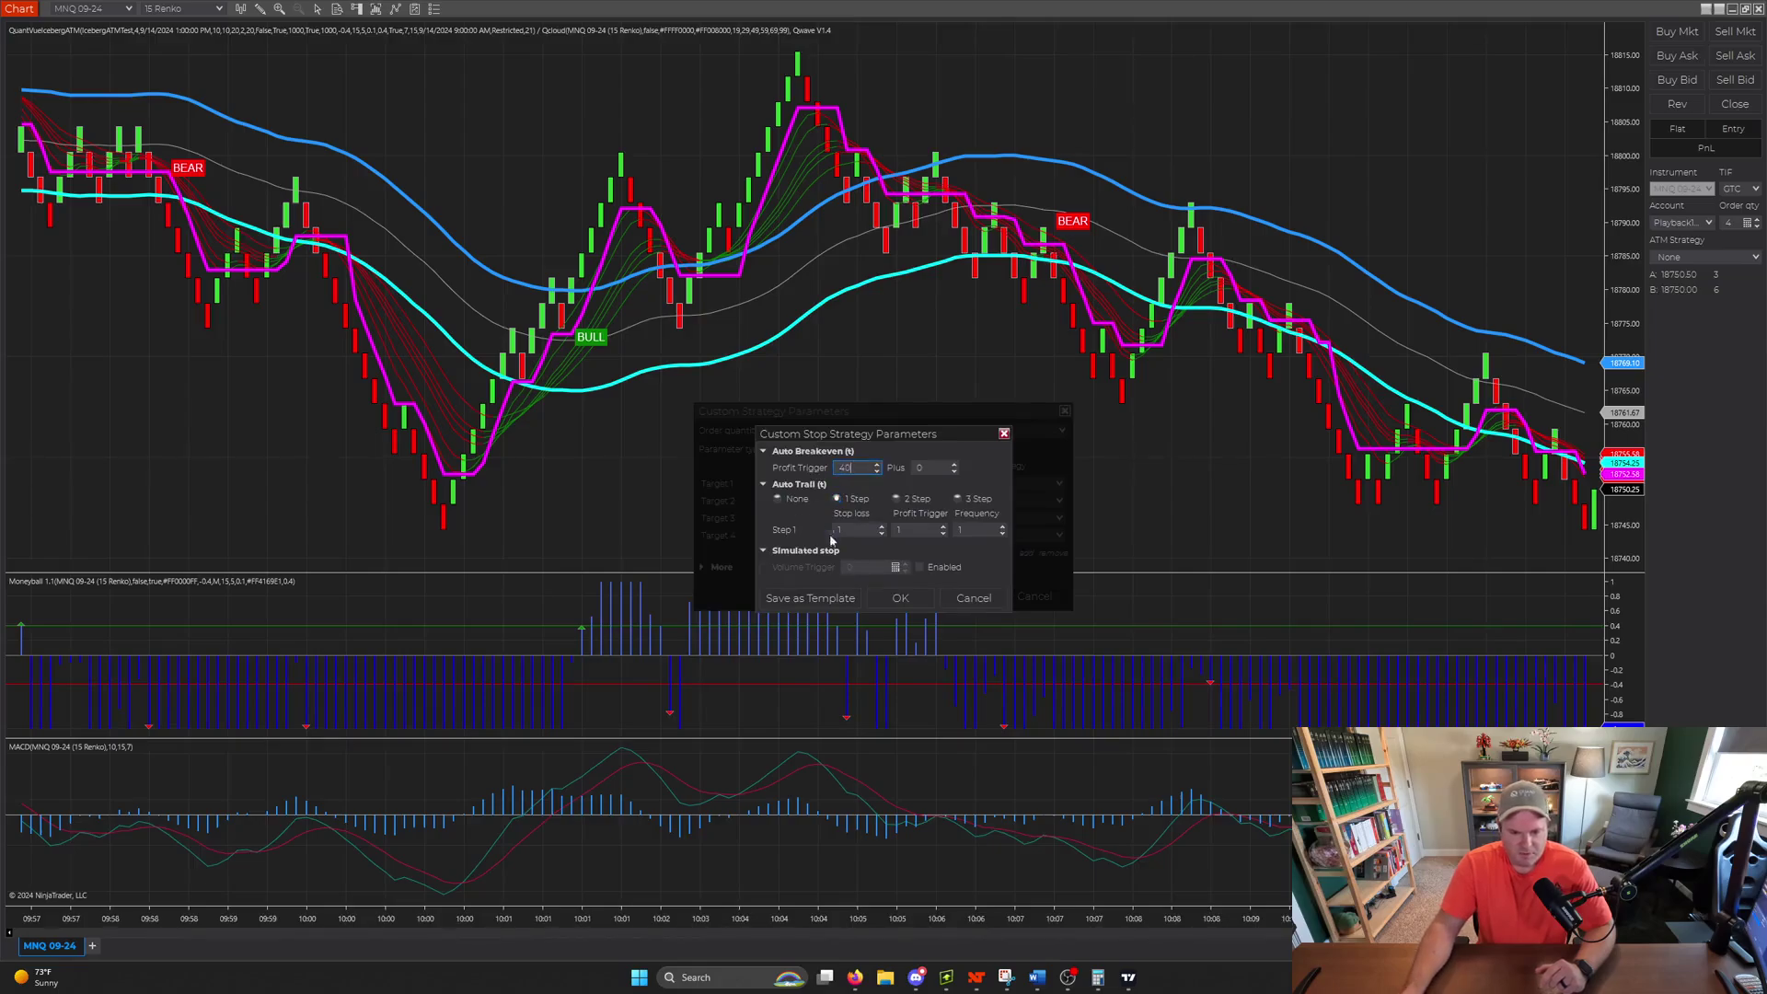
click(838, 532)
text(40)
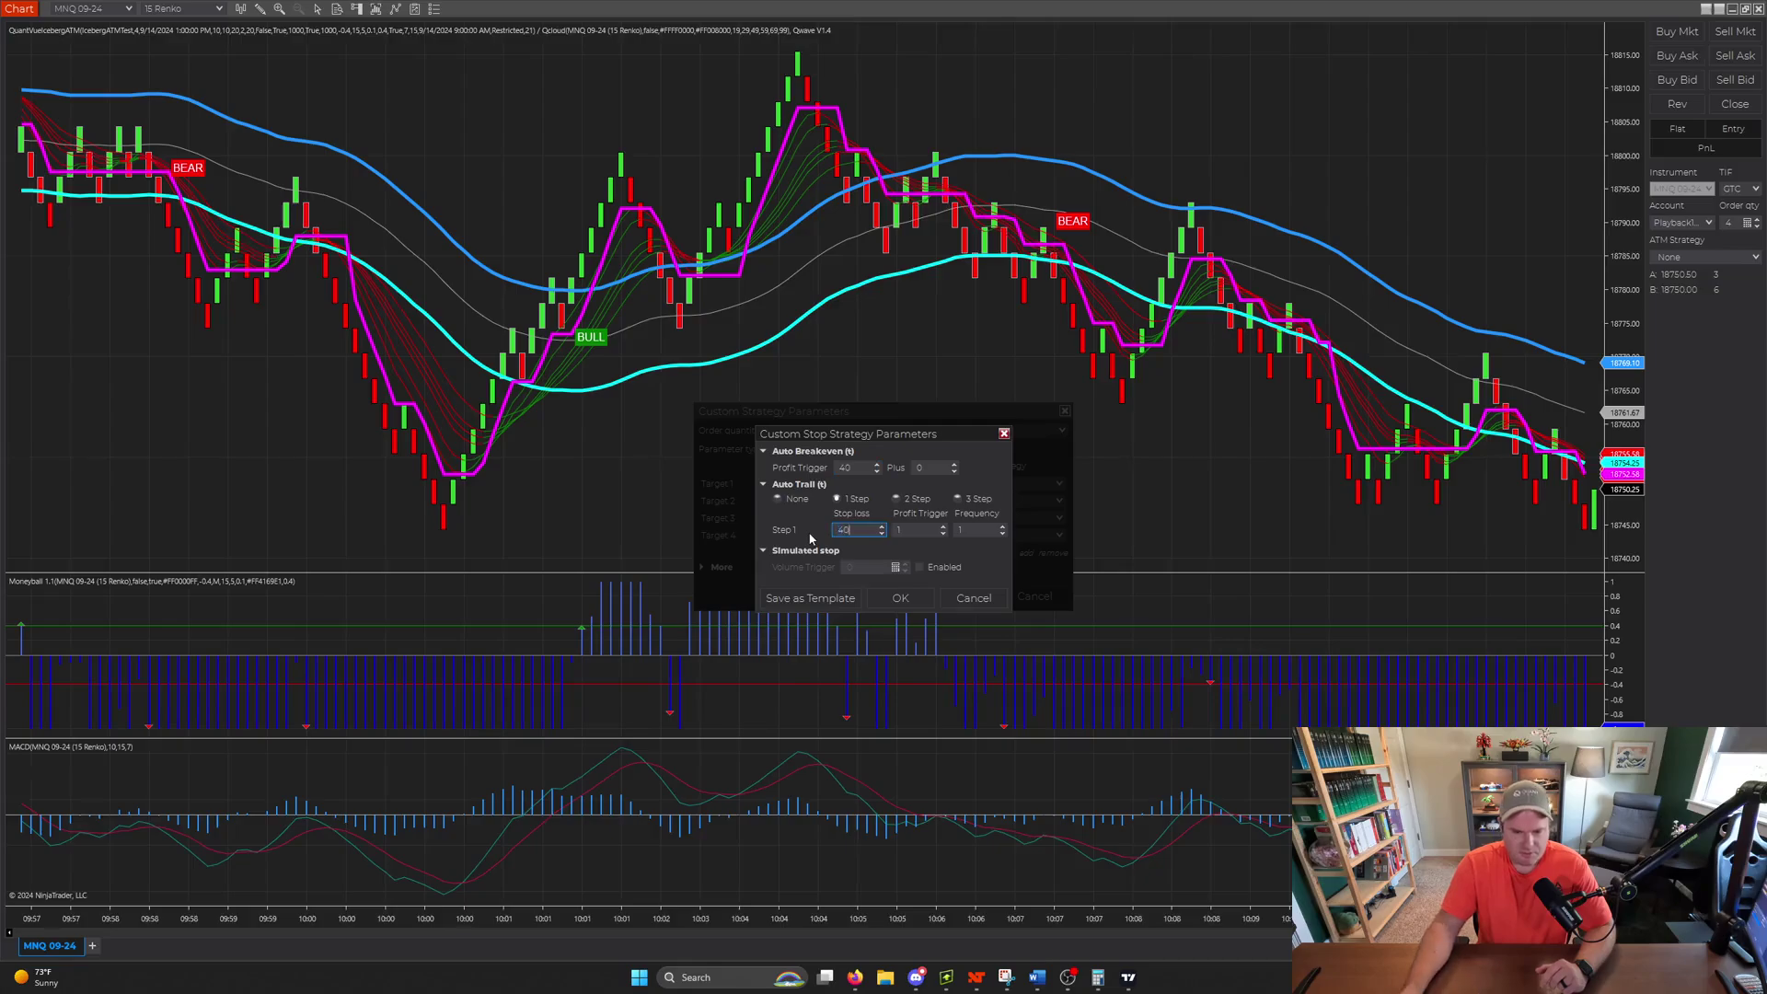
click(924, 529)
text(40)
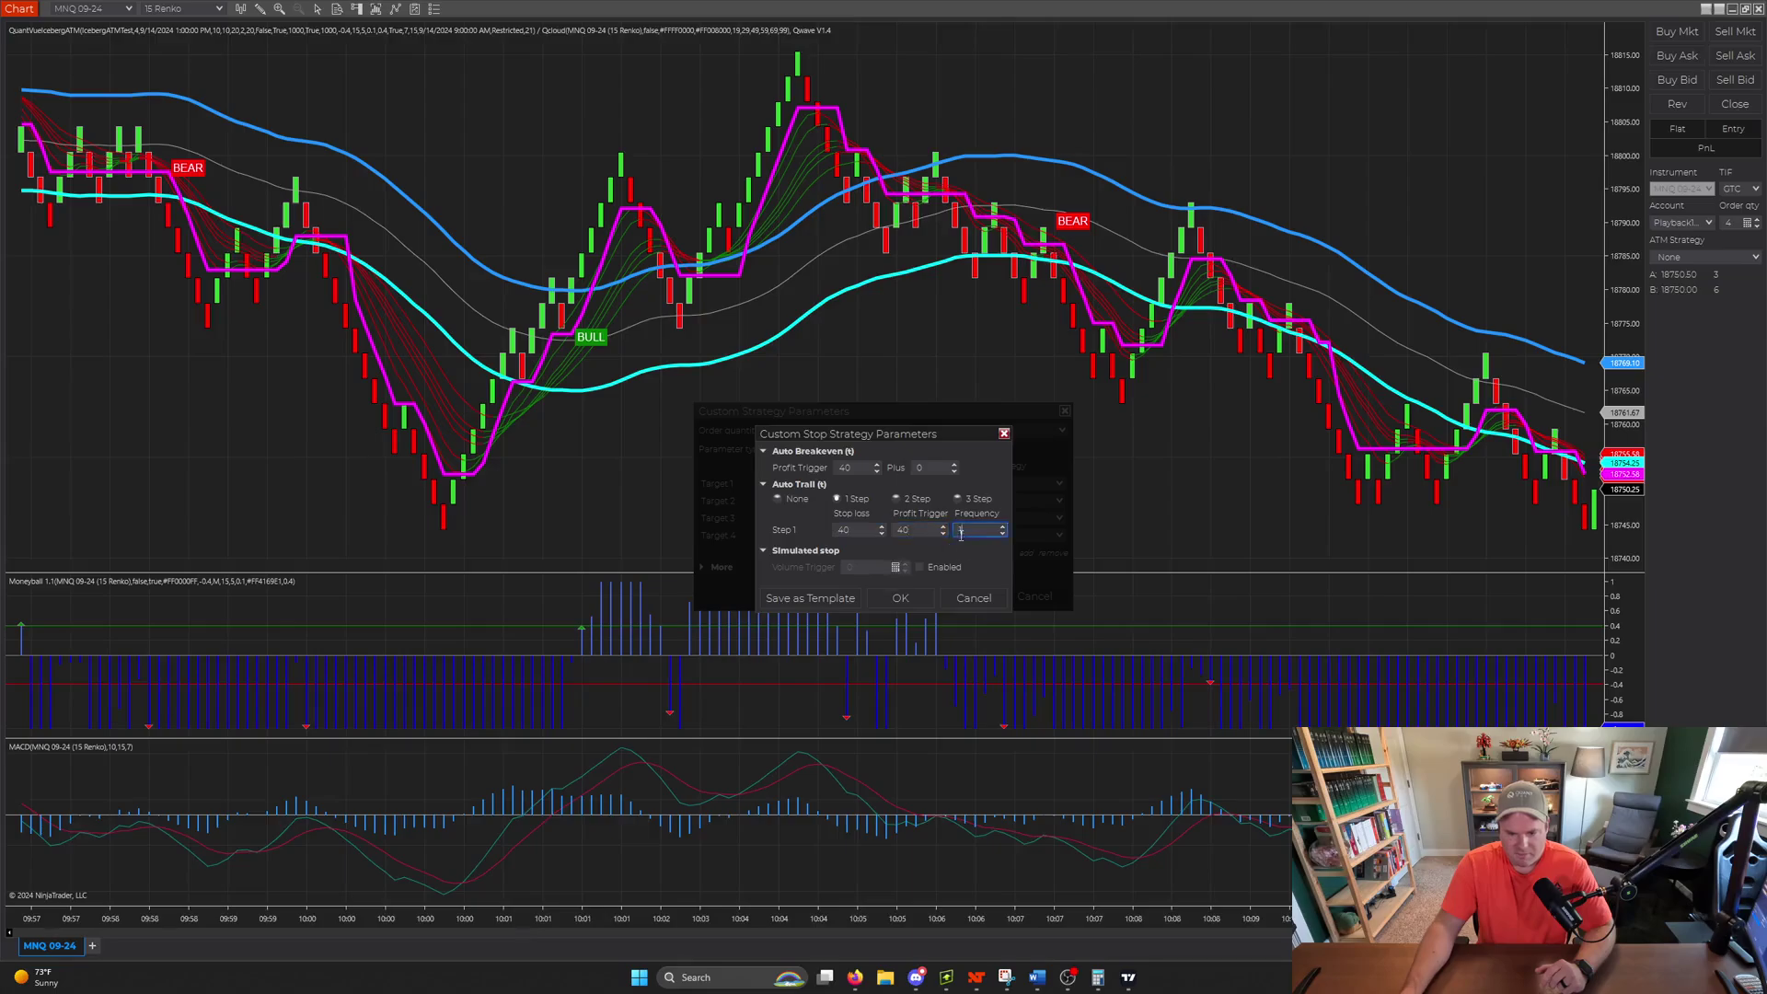
text(40)
click(900, 599)
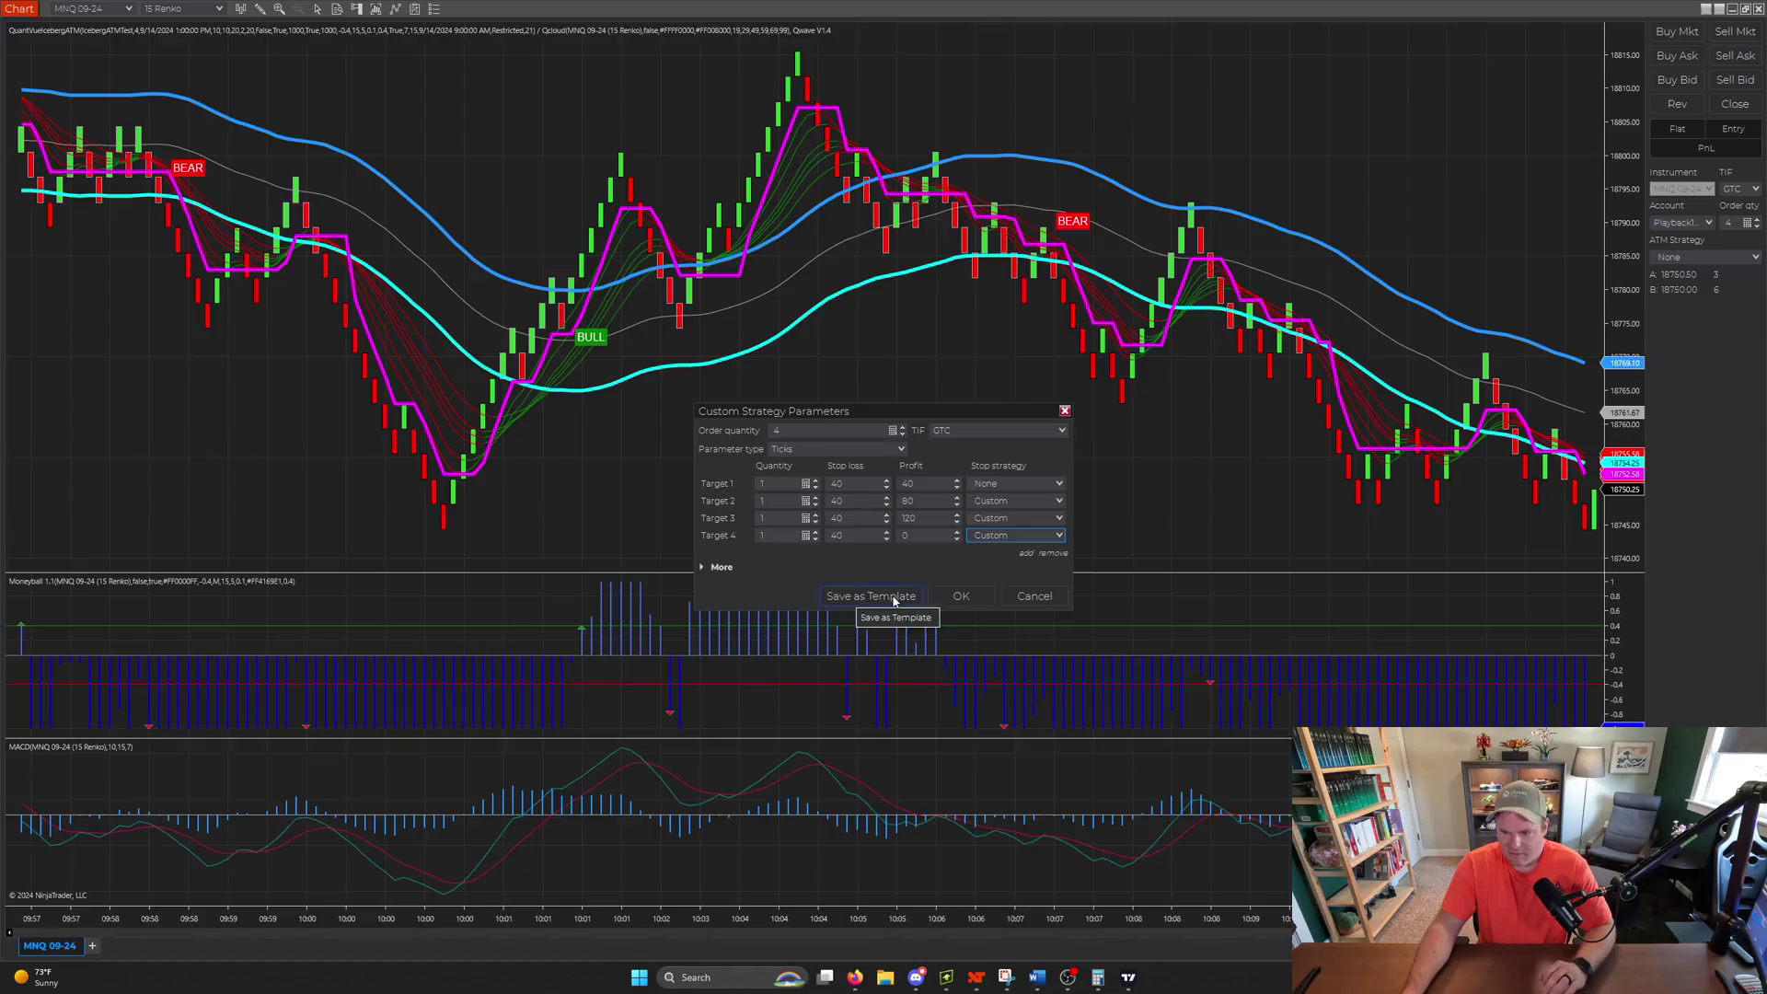
Step: Save the four-target ATM settings as a template named IcebergATMTest
click(847, 595)
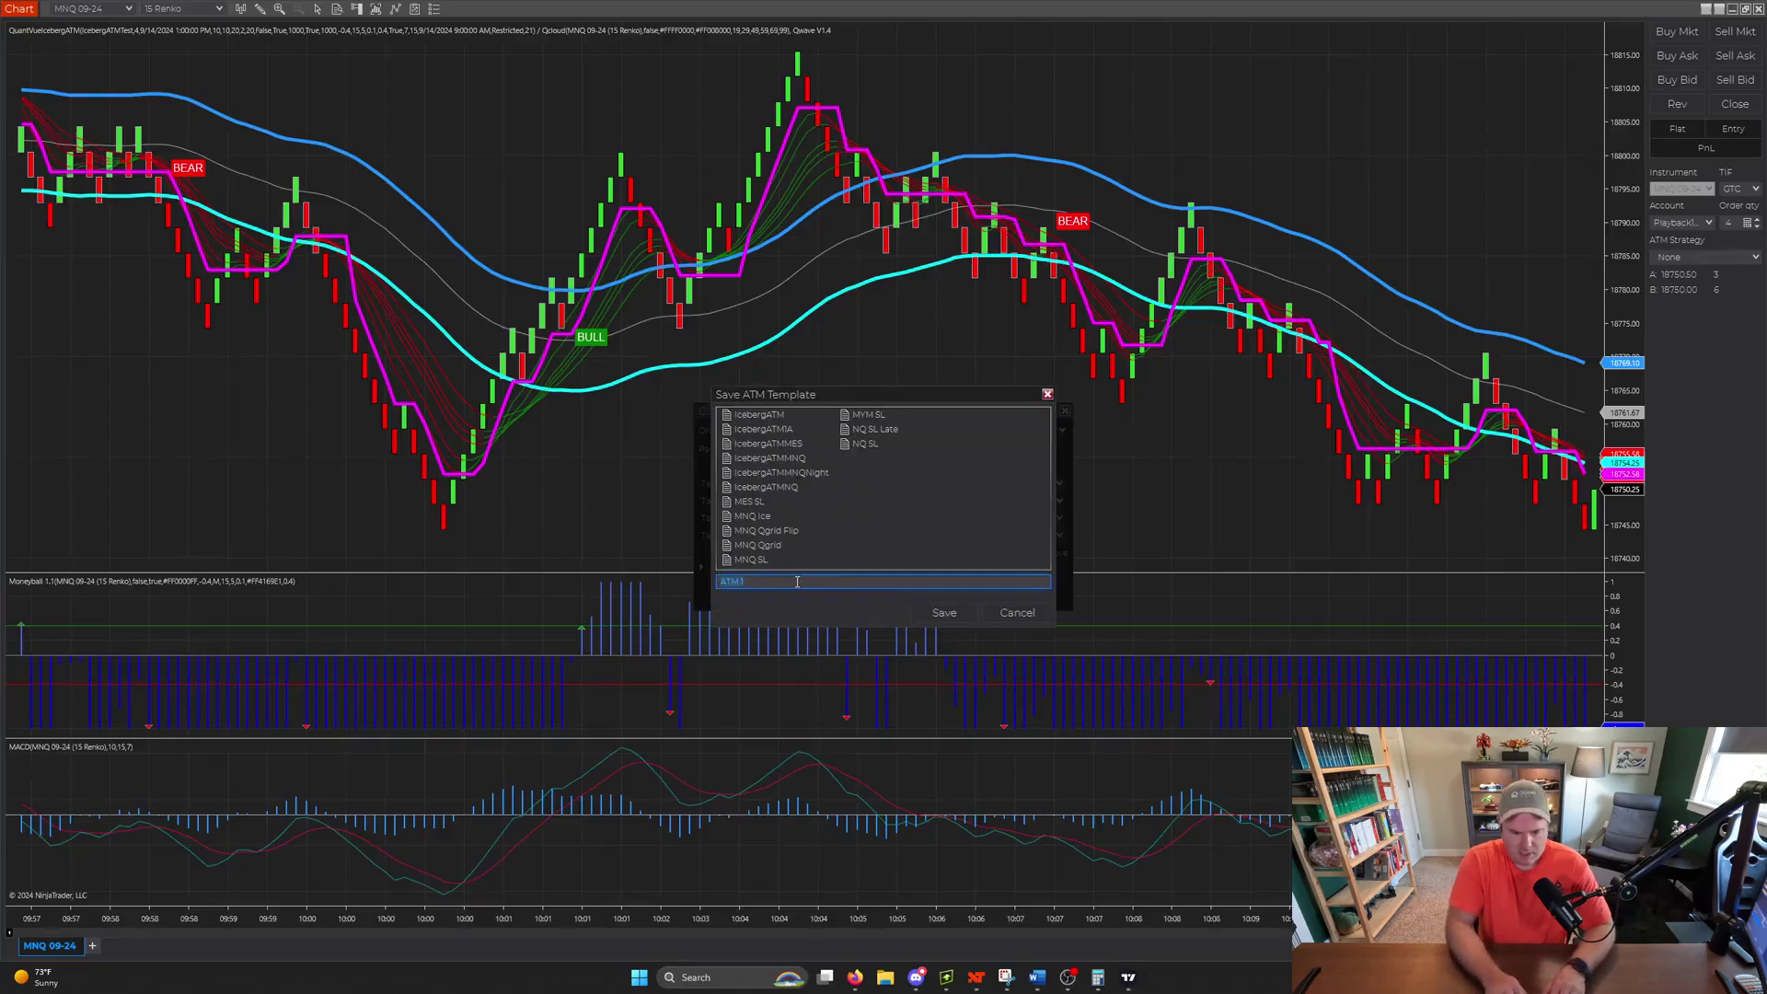
text(IcebergAT)
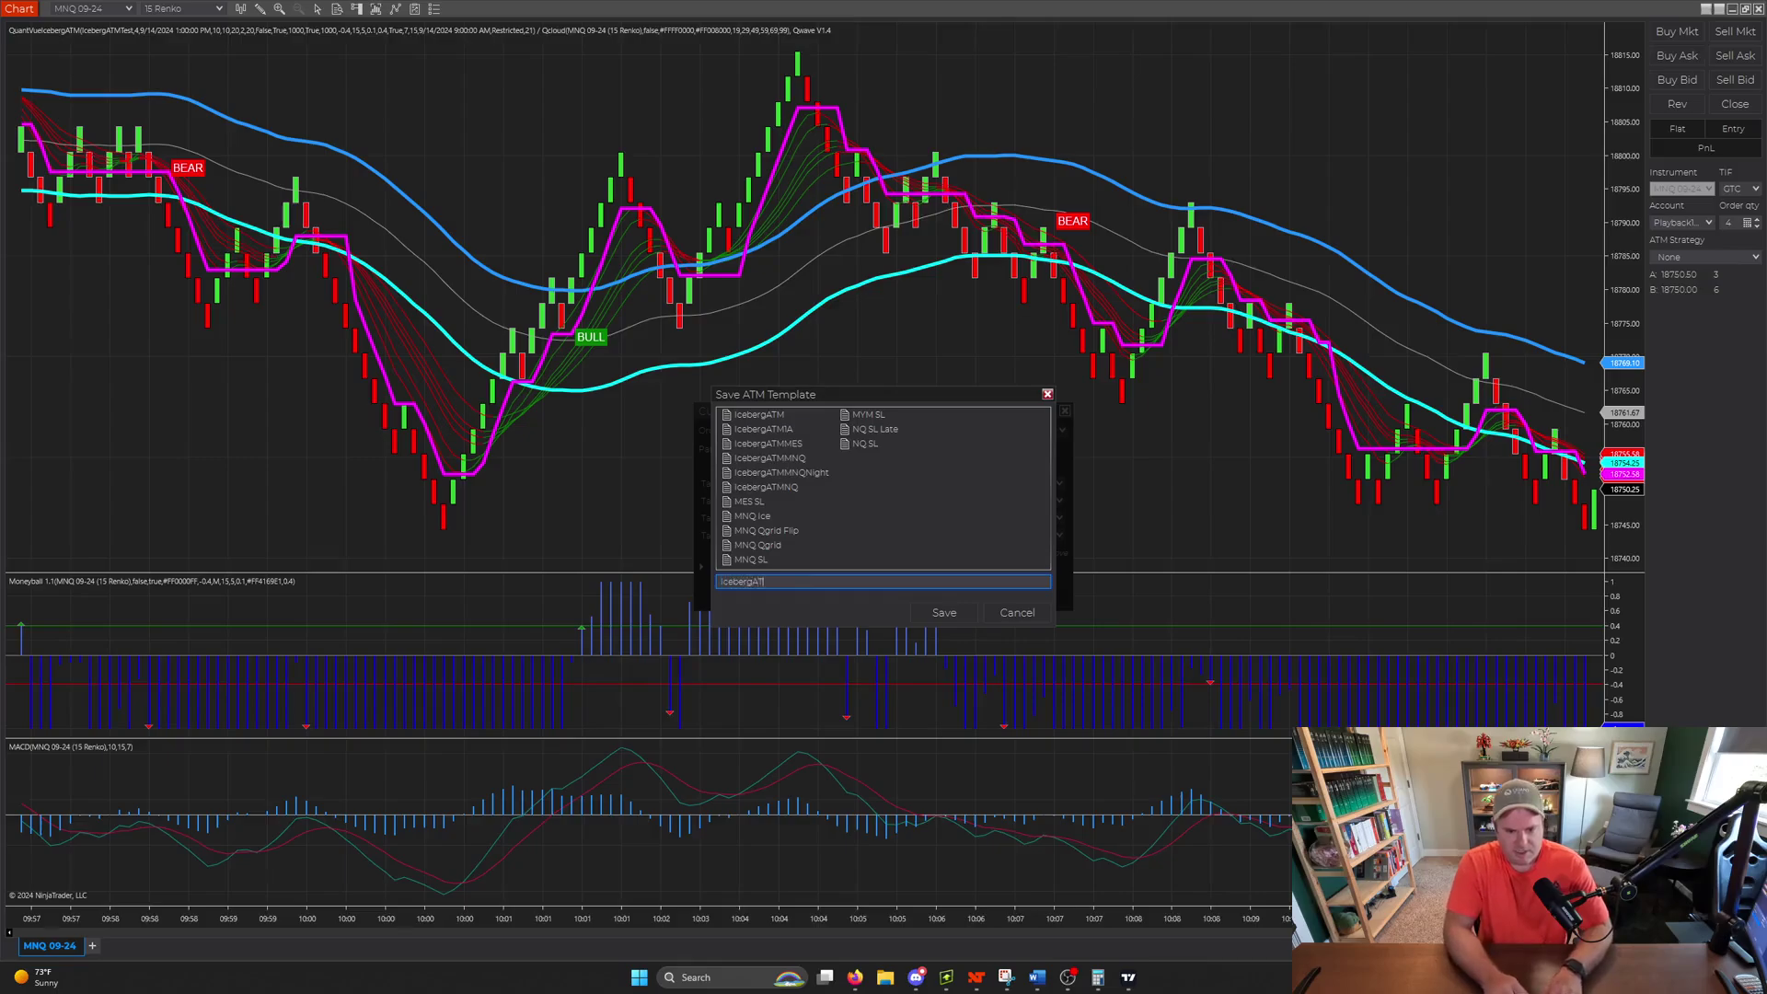
text(MTest)
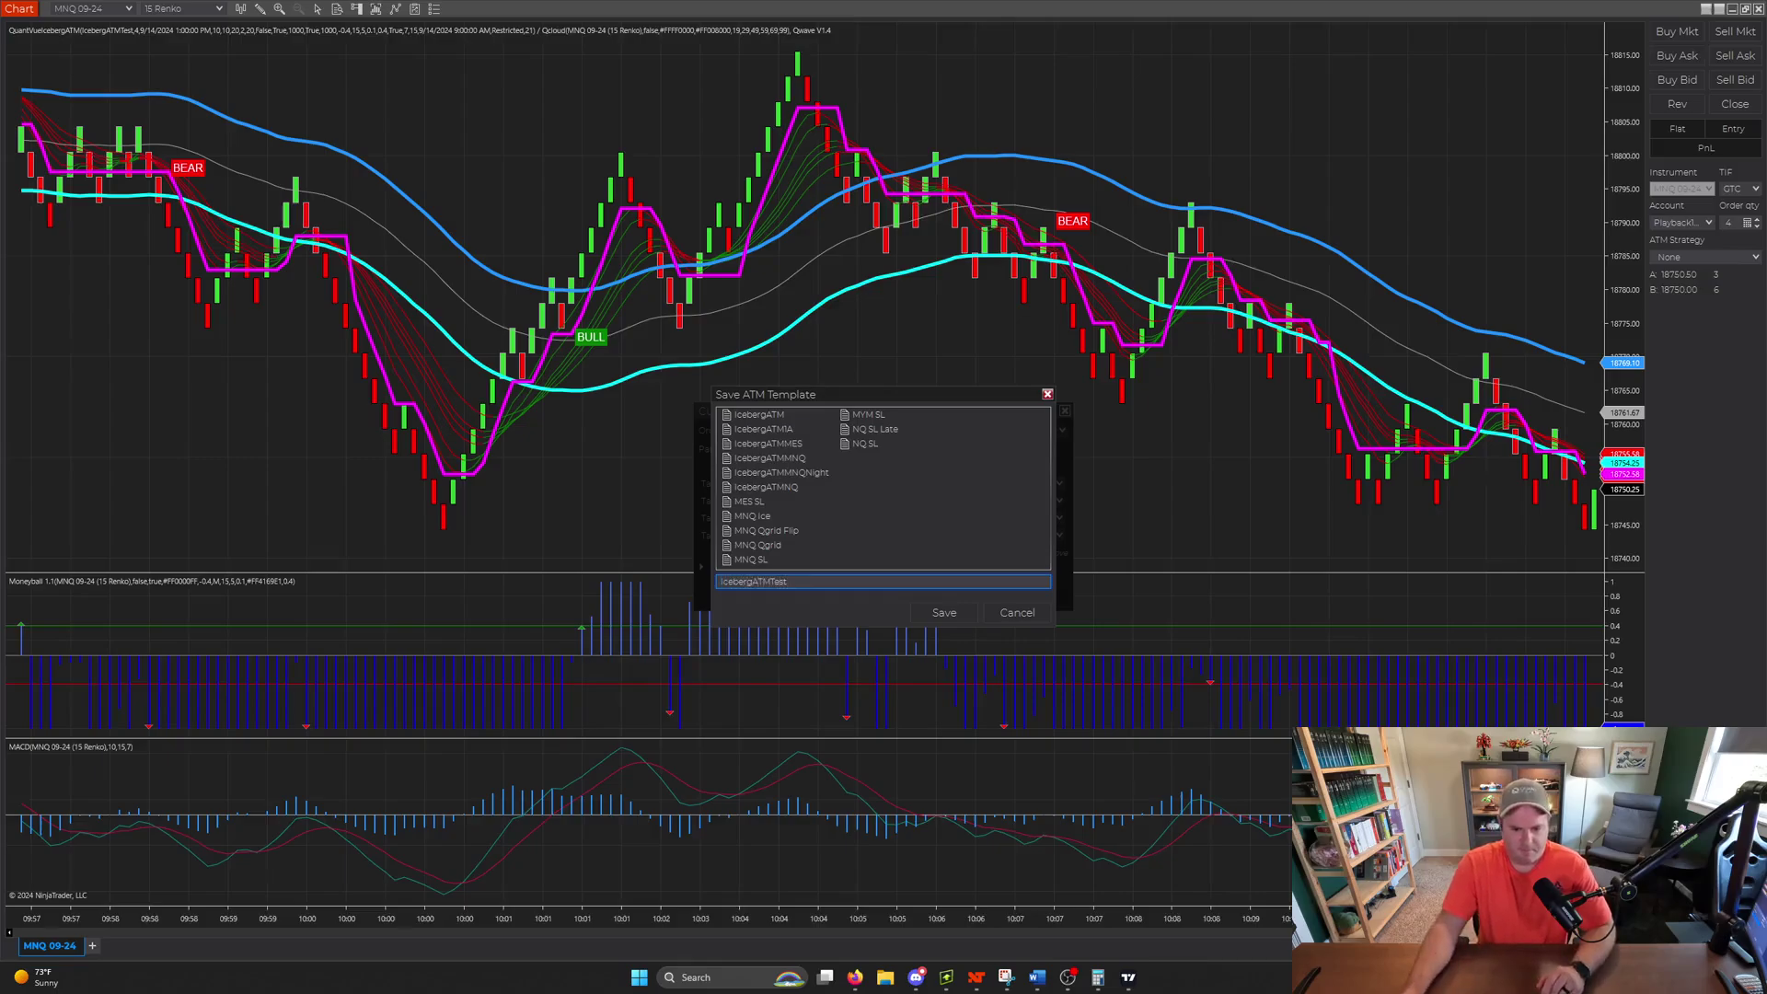
click(918, 621)
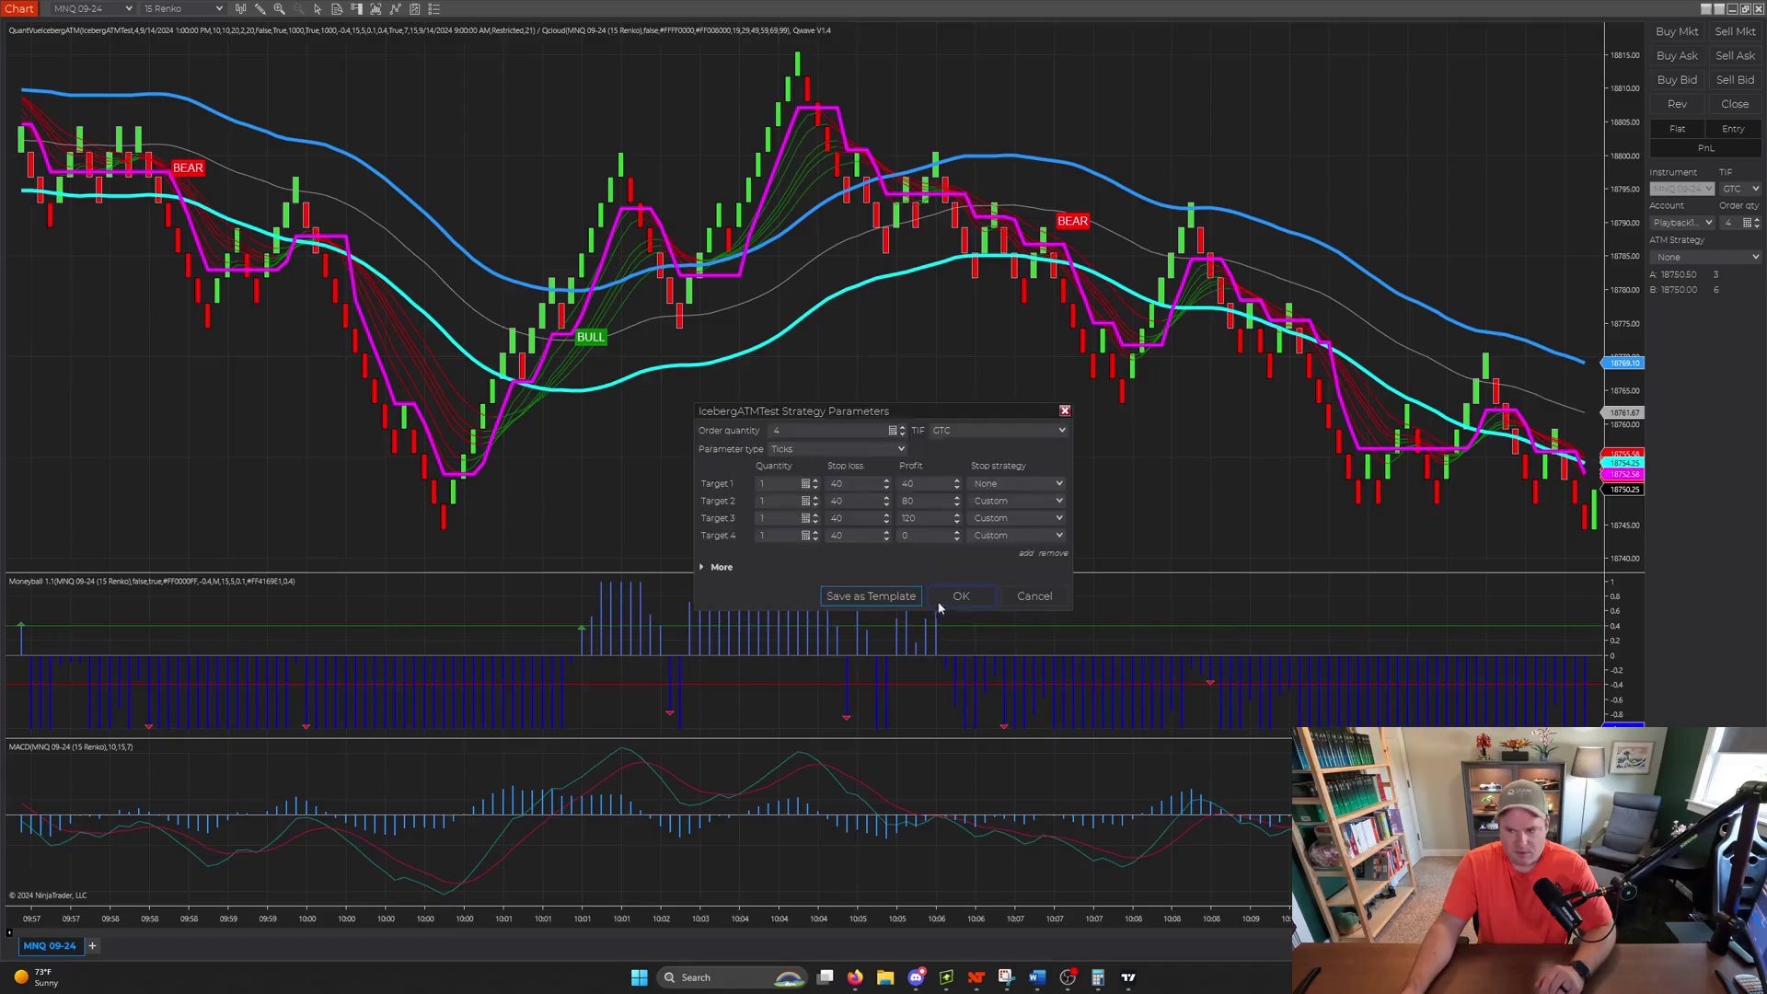
Step: Confirm IcebergATMTest as the ATM strategy and apply the Iceberg strategy to the chart
click(949, 600)
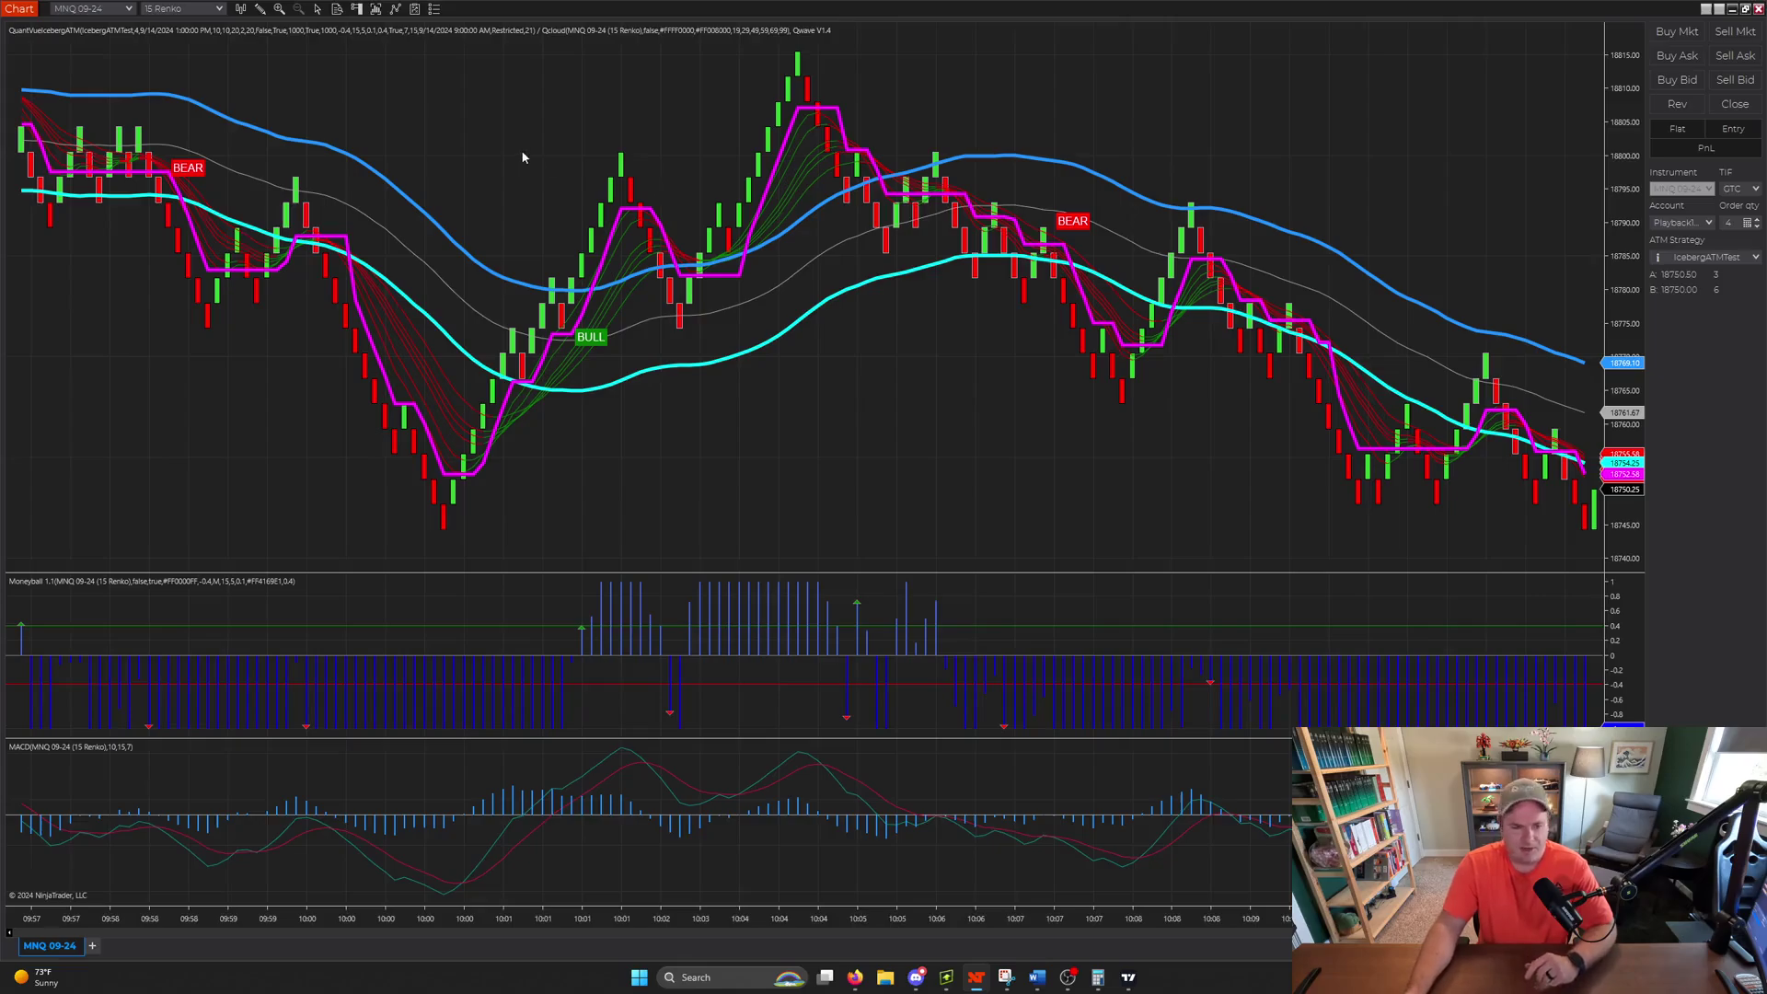
click(414, 9)
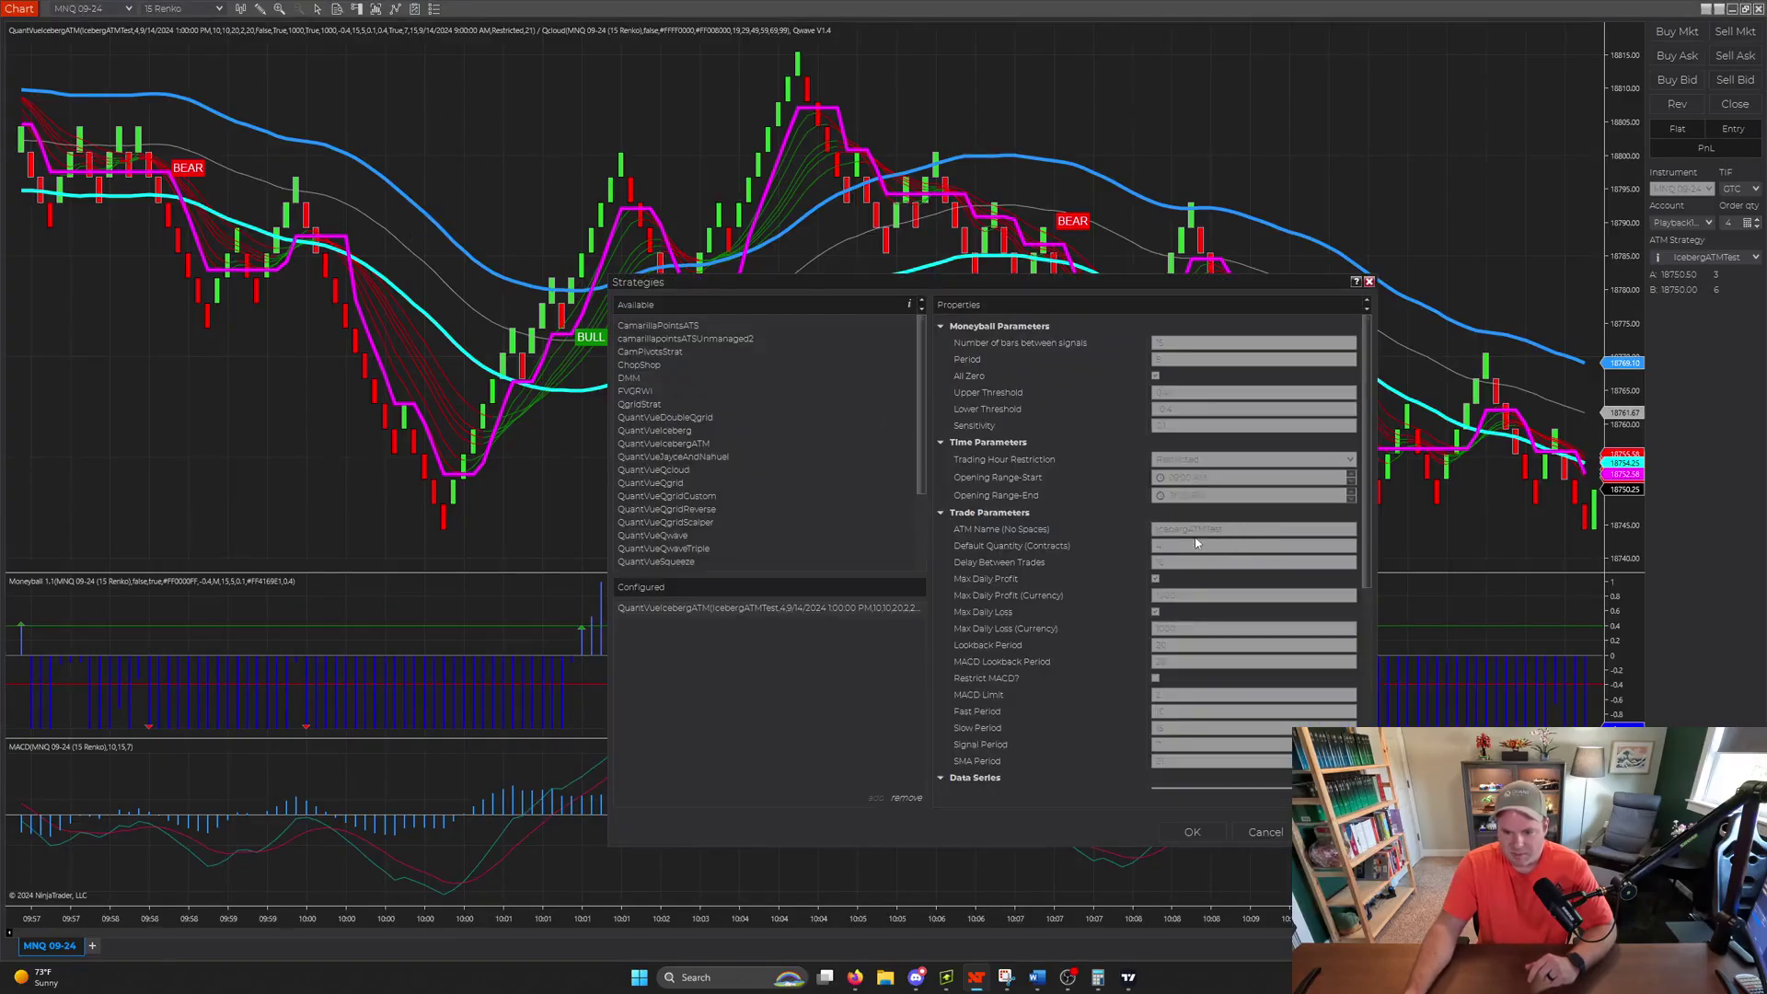
click(1194, 832)
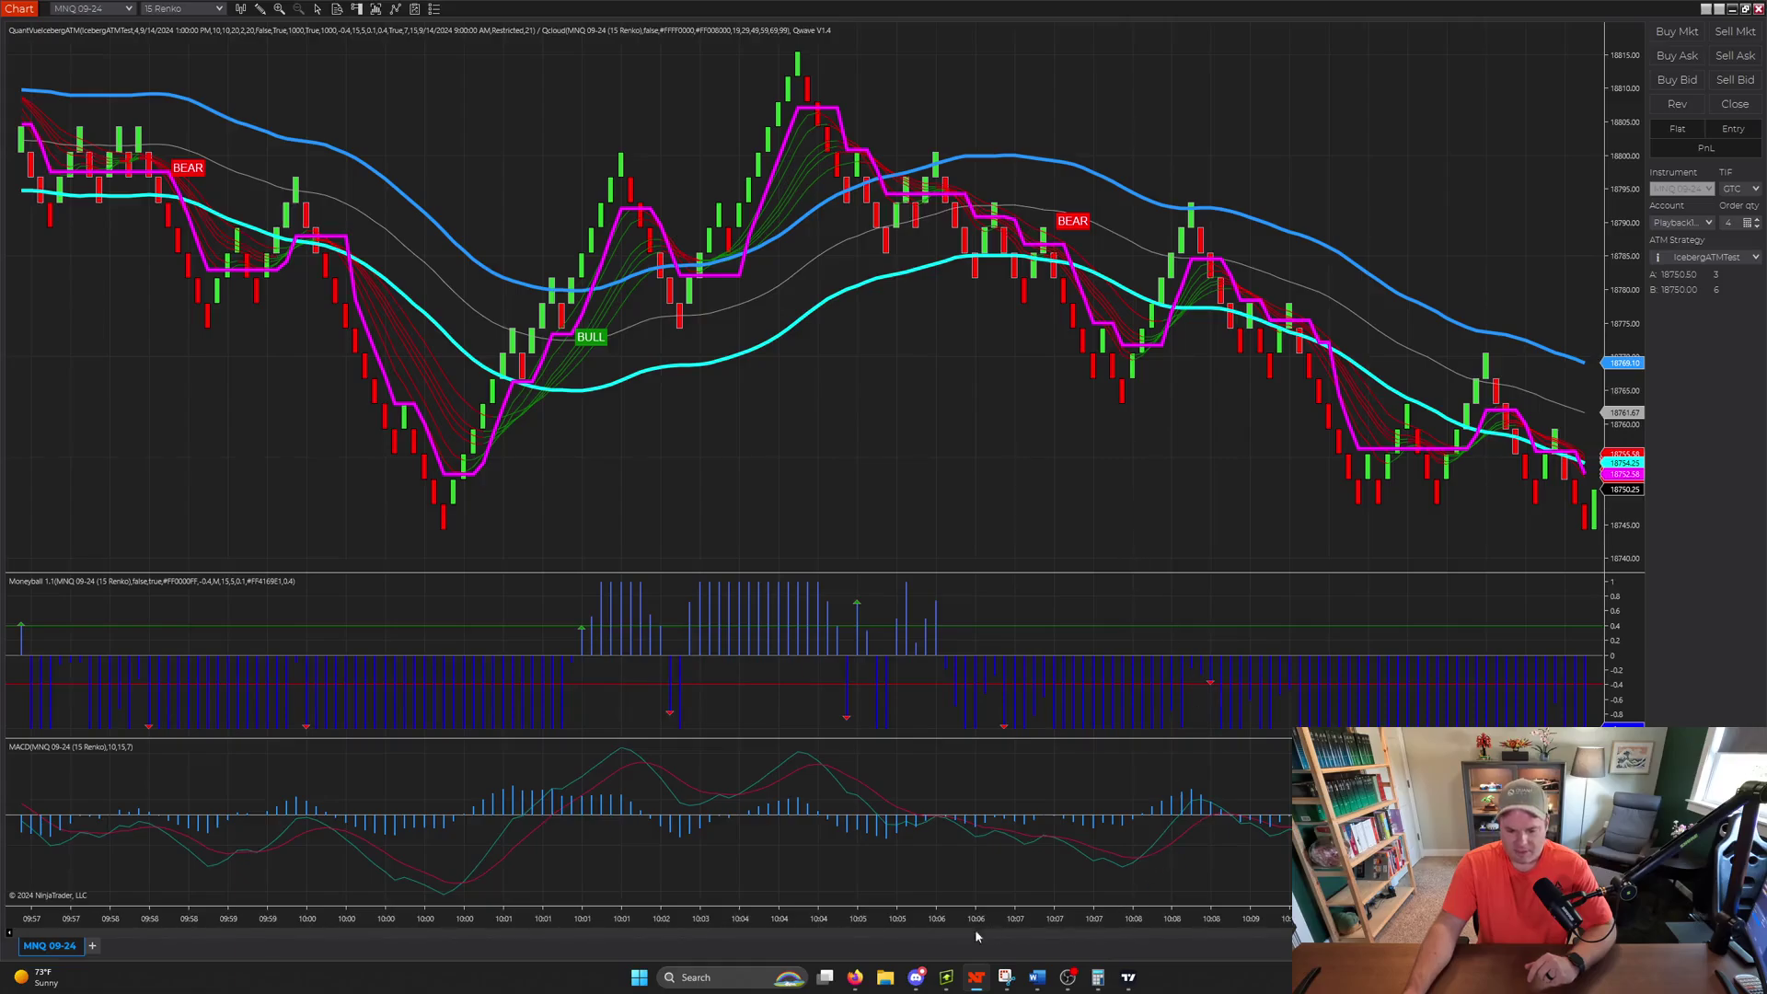
click(916, 977)
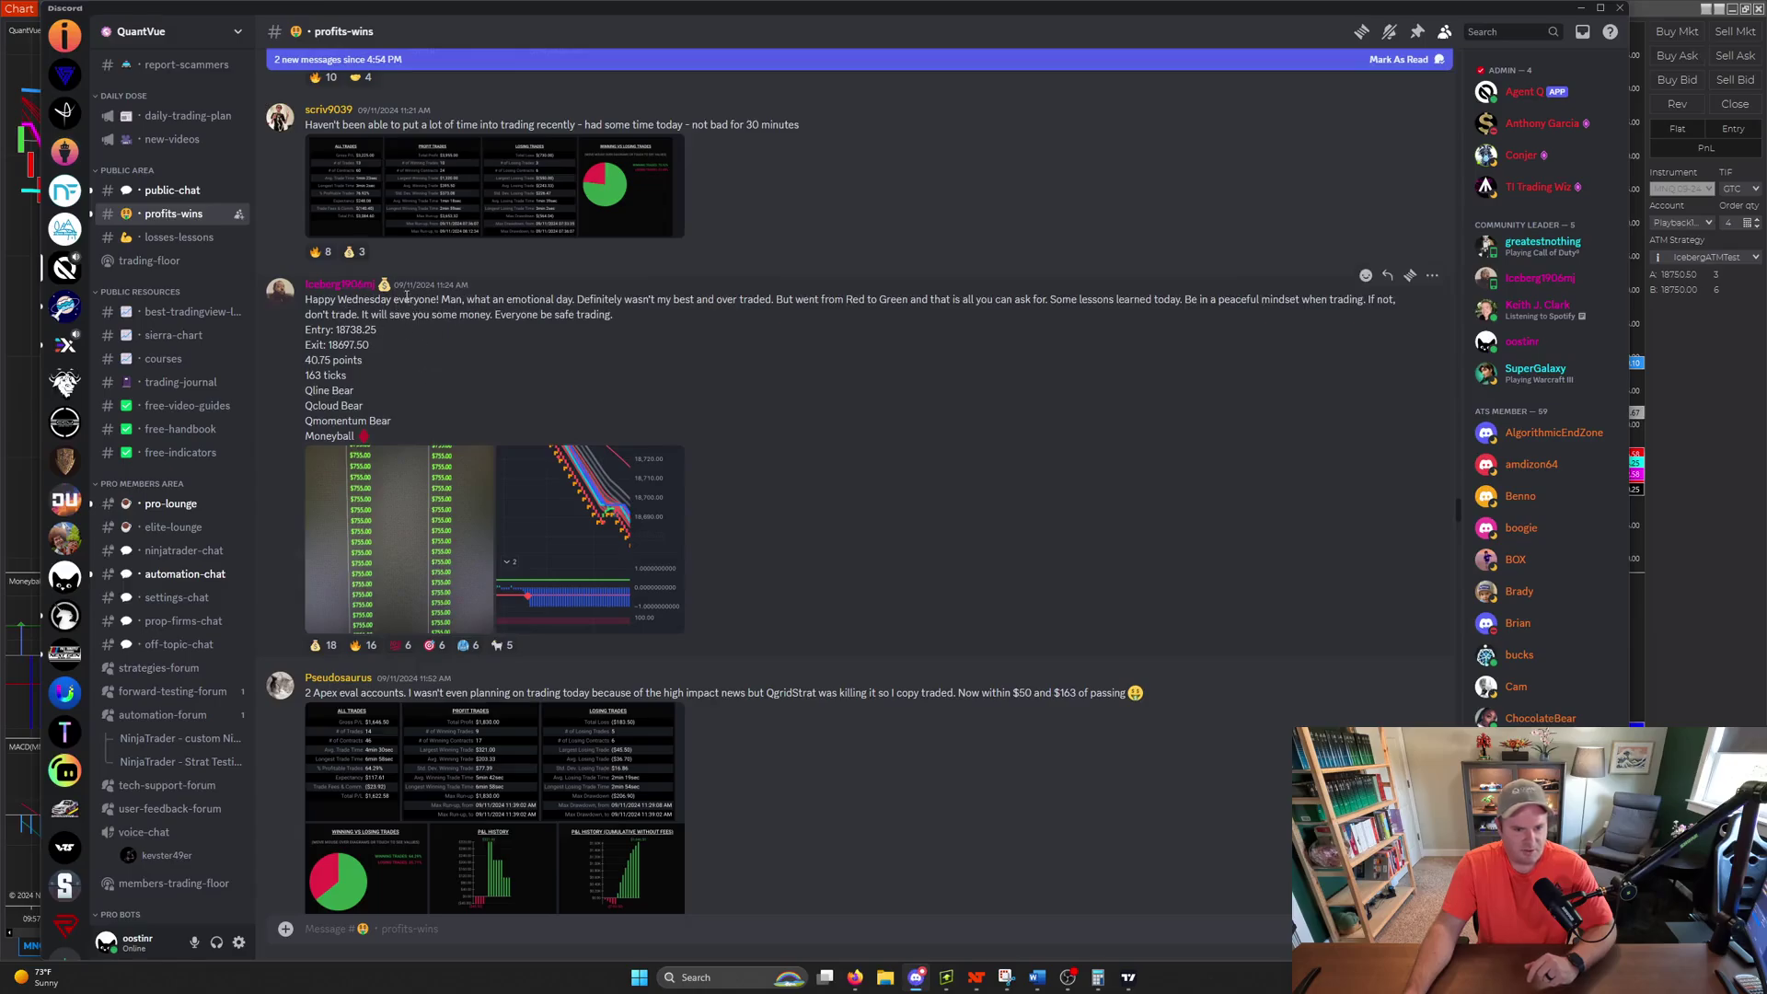
click(596, 523)
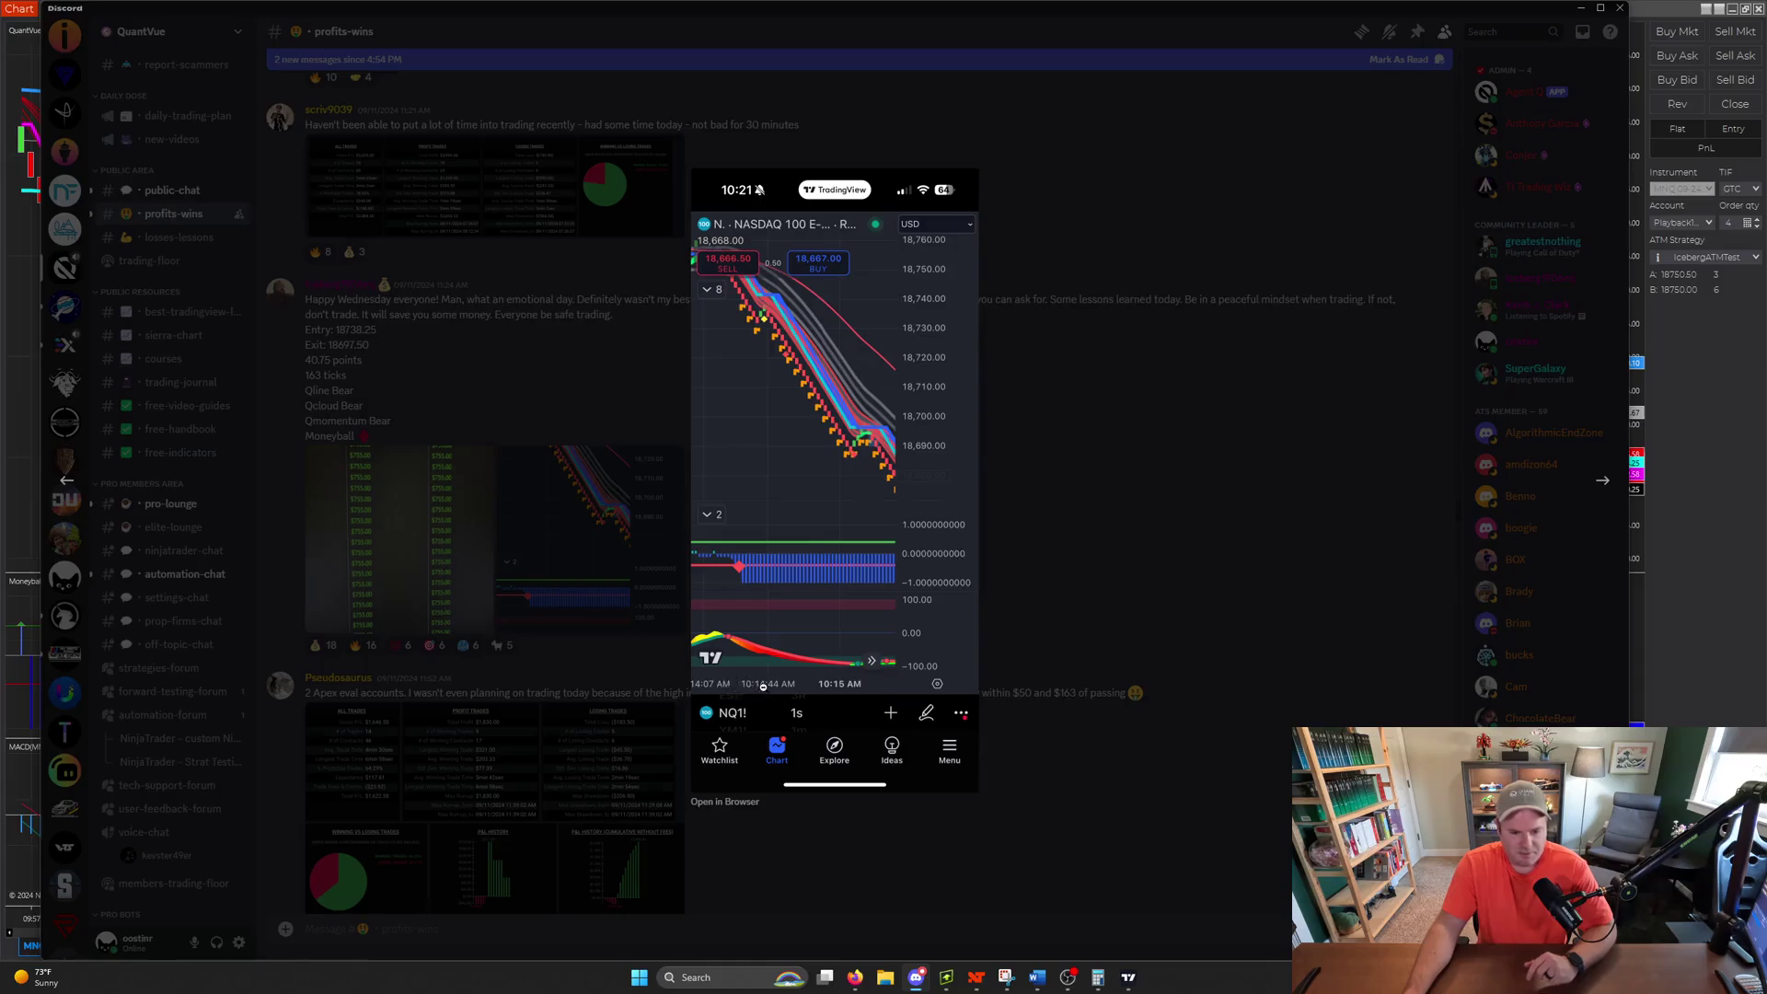
click(1086, 364)
Step: Minimize Discord to bring the MNQ Renko chart back while the replay runs
click(1583, 8)
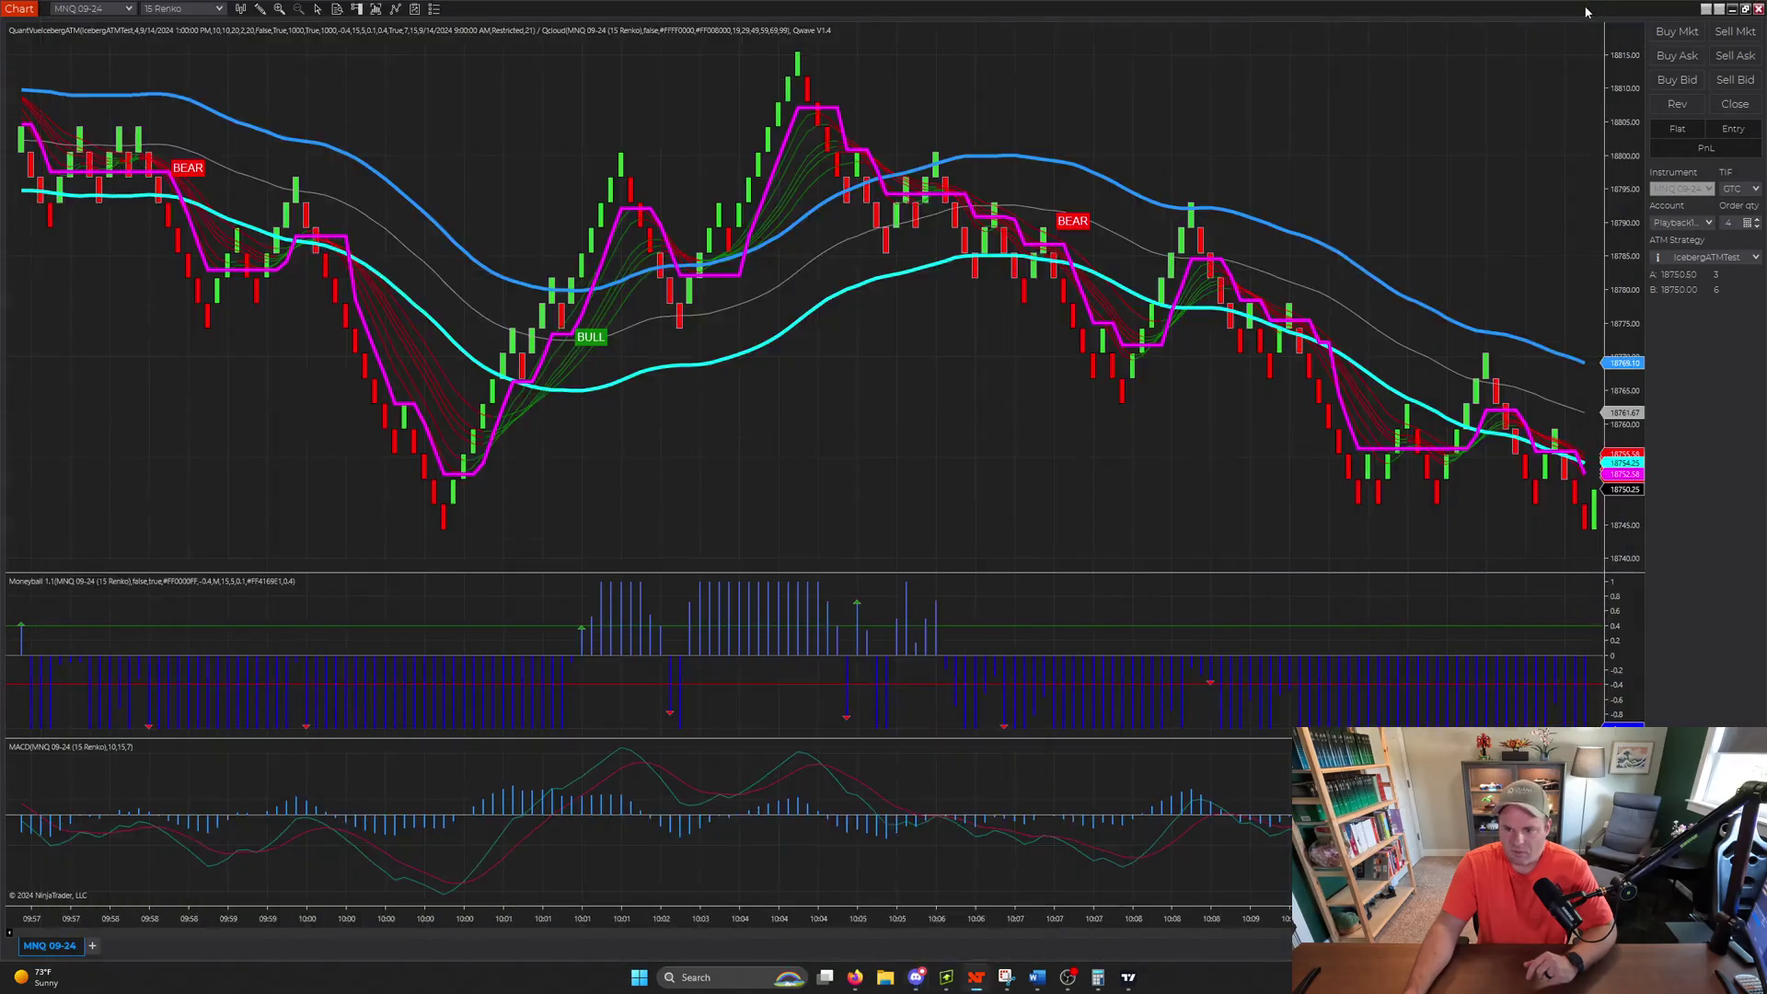